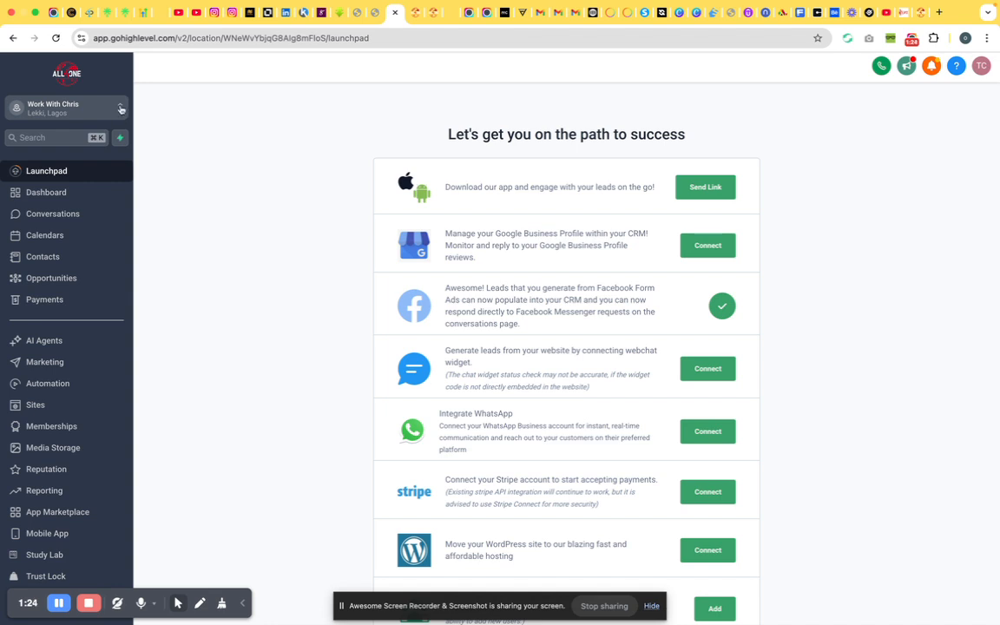
Look through the list of available sub-accounts, then close it while staying in the current account.
left_click(120, 108)
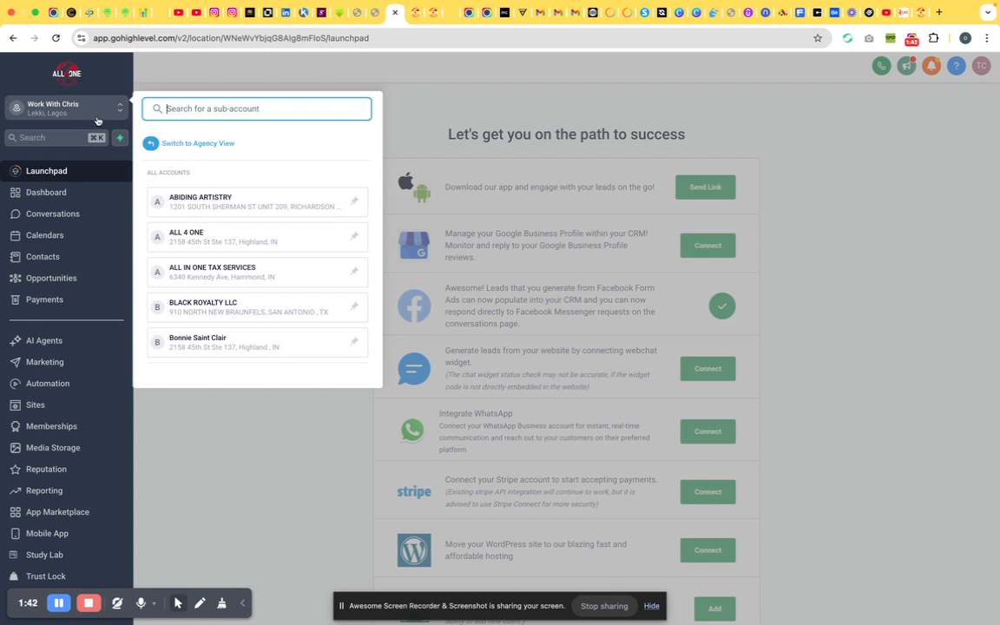
scroll(228, 318, "down", 1)
scroll(229, 318, "down", 10)
scroll(227, 318, "up", 8)
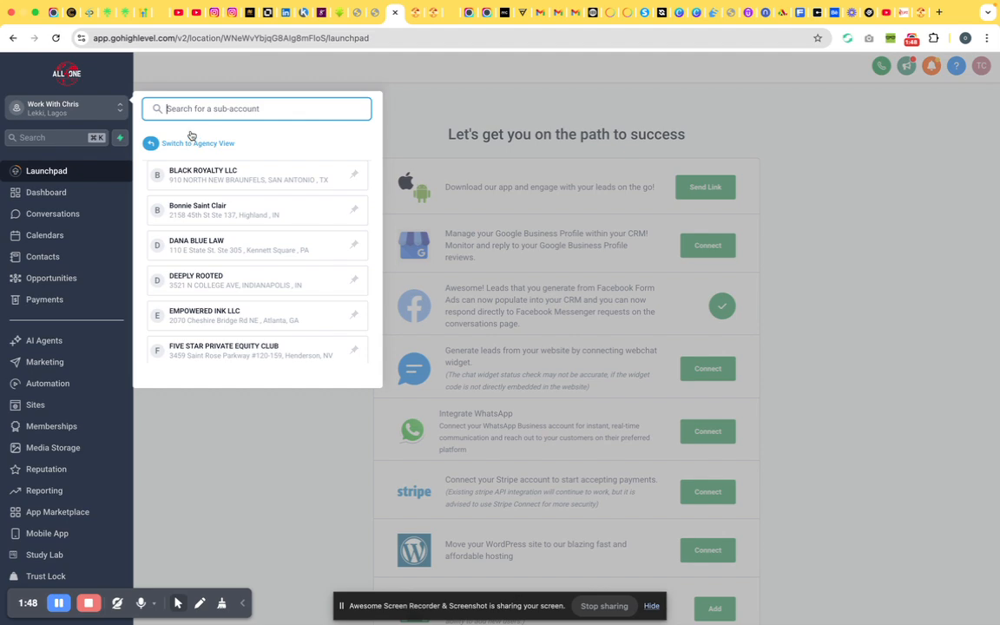
left_click(197, 75)
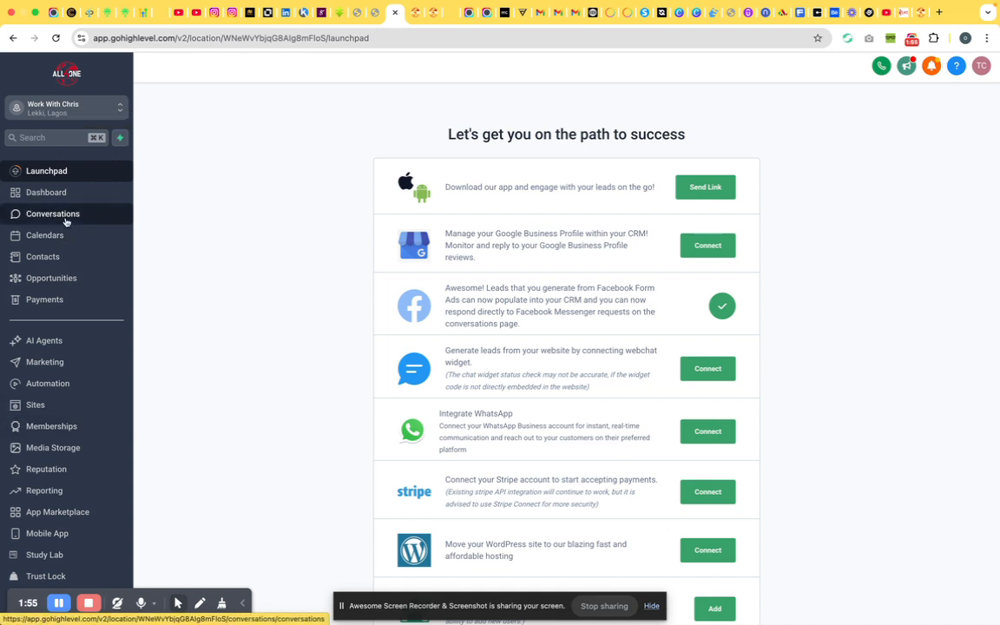
Open the Forms page in the Sites section.
scroll(93, 341, "down", 2)
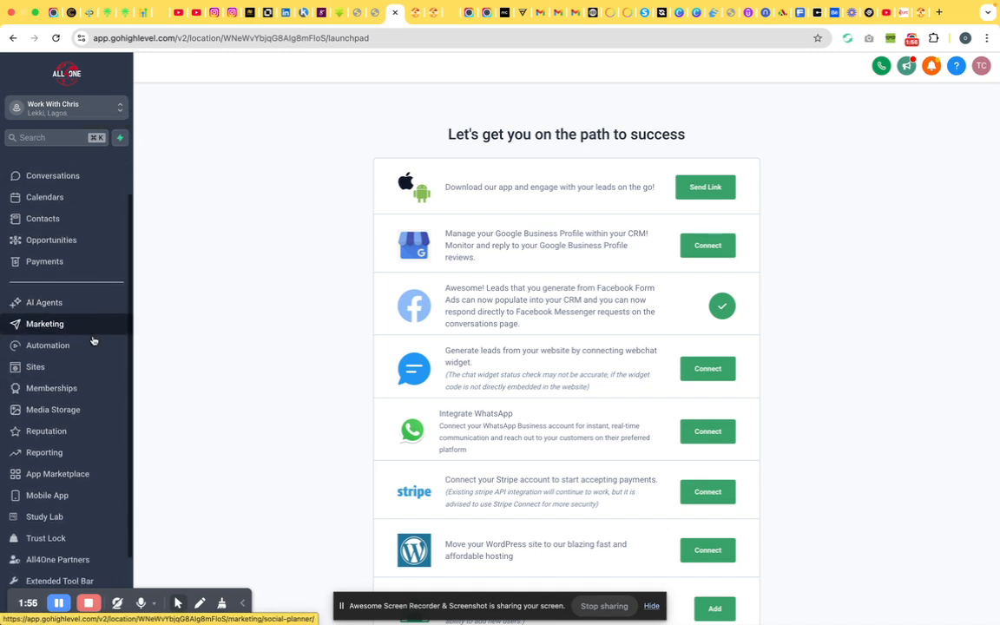
scroll(93, 340, "down", 1)
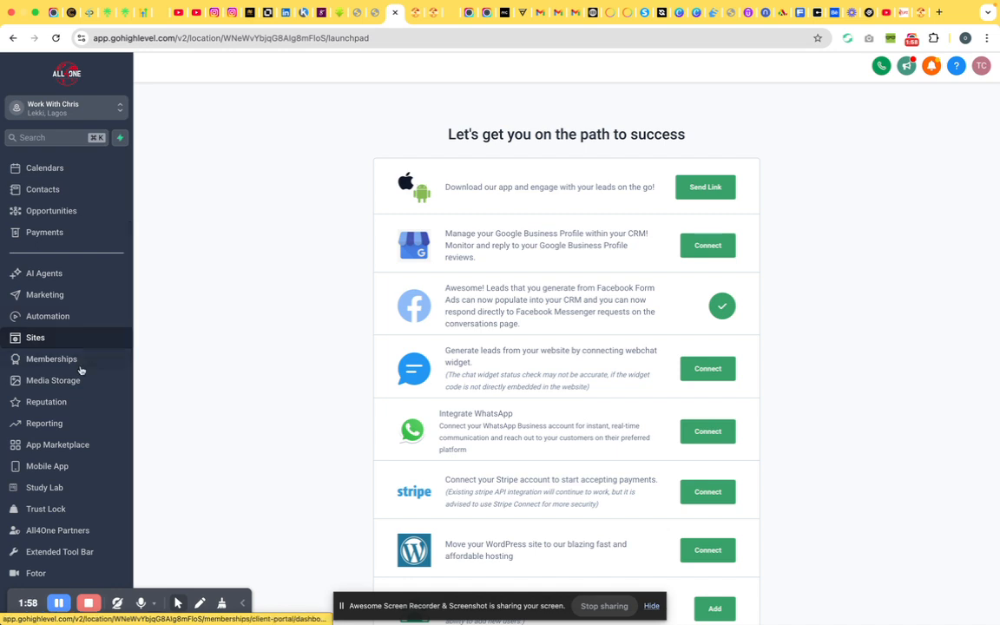
left_click(31, 340)
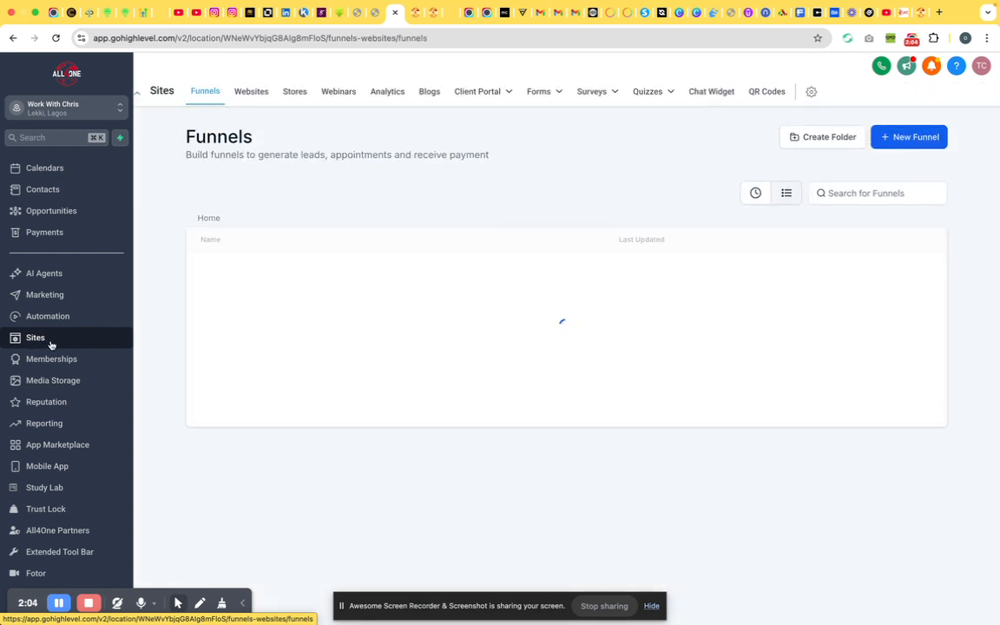
mouse_move(539, 92)
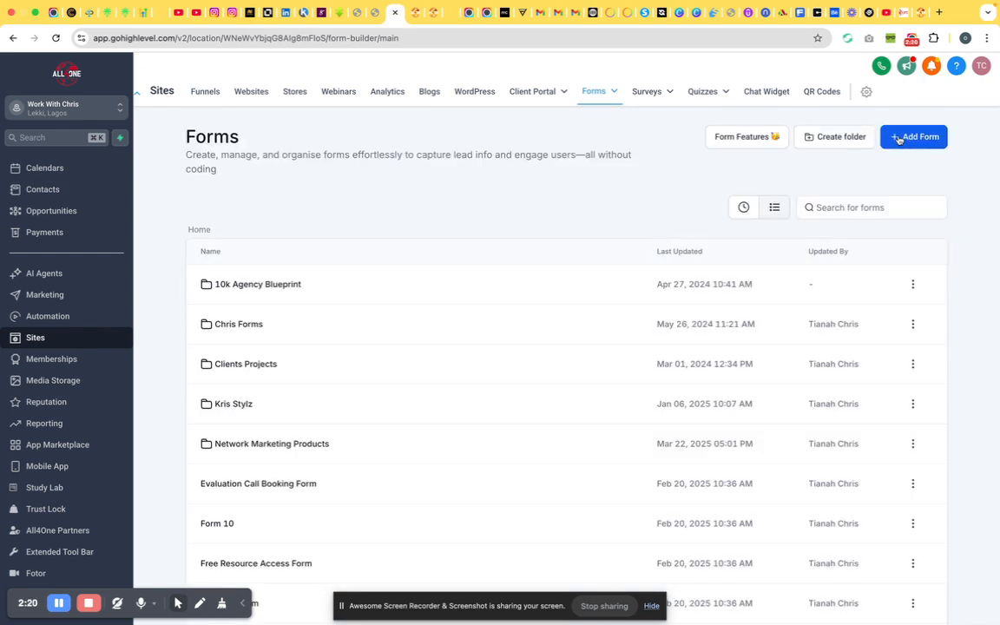
Start a new form from templates and continue to the template library.
left_click(904, 138)
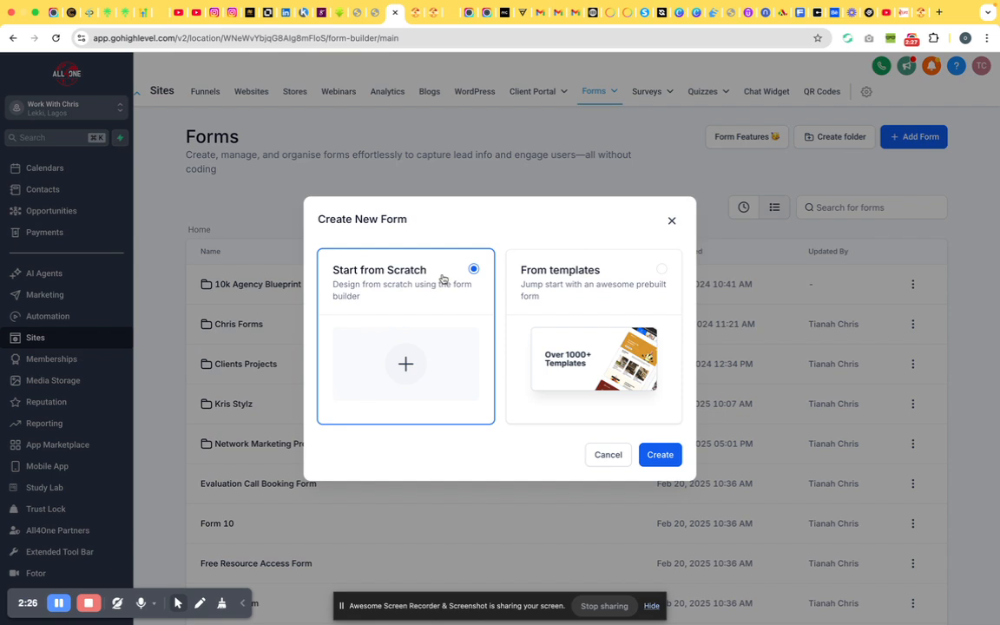
left_click(664, 271)
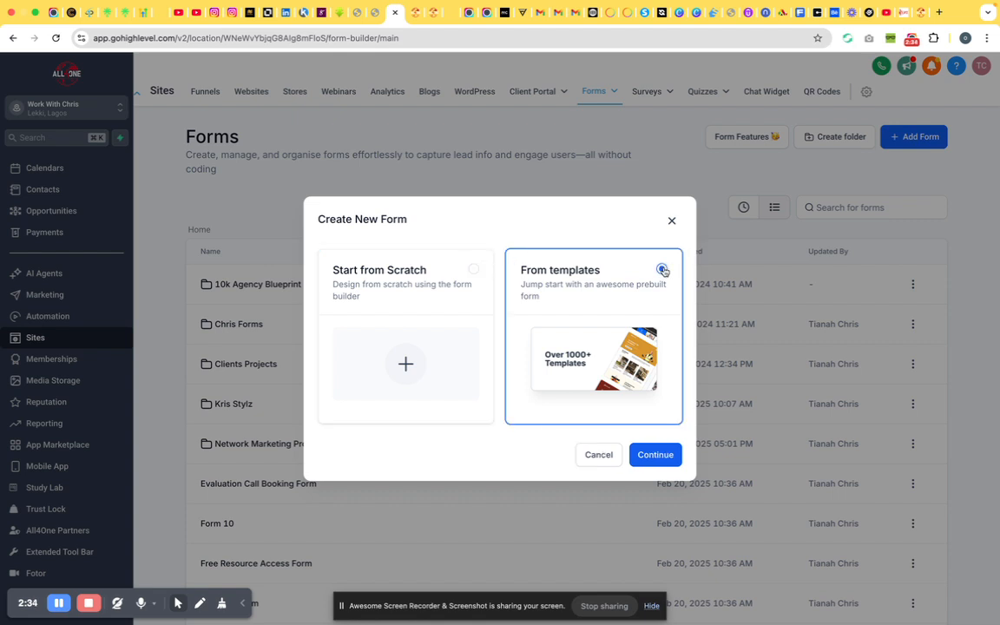
left_click(653, 455)
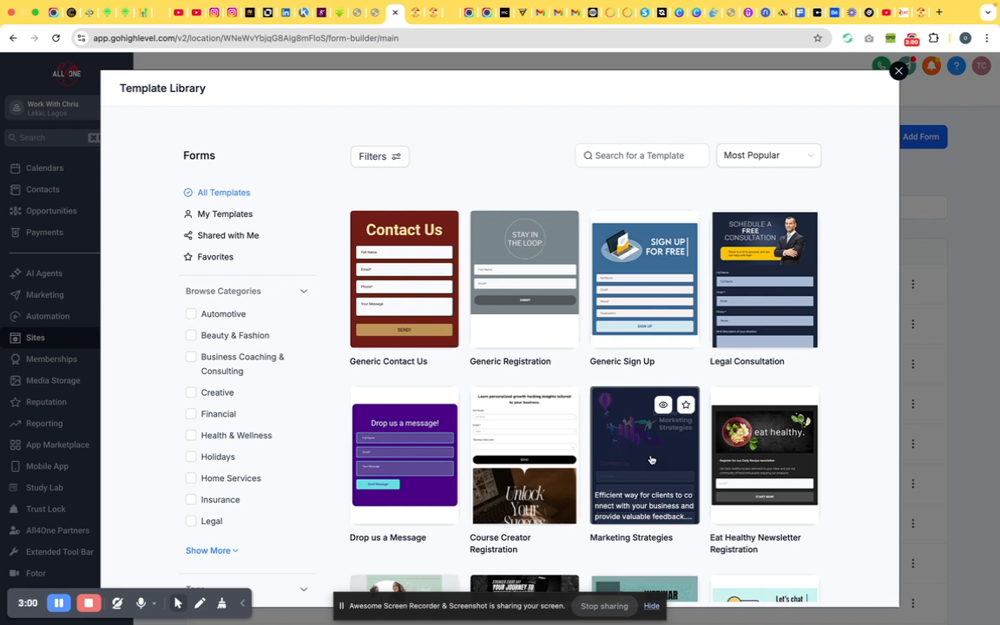
Open the Generic Registration template's details, return to the library, and look through the available form templates.
left_click(553, 353)
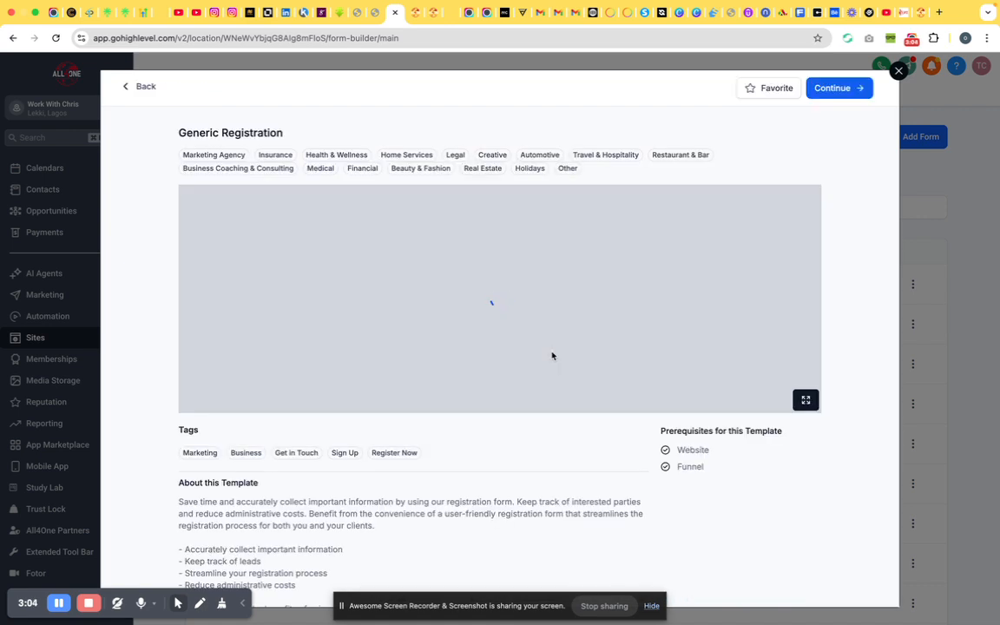
left_click(138, 87)
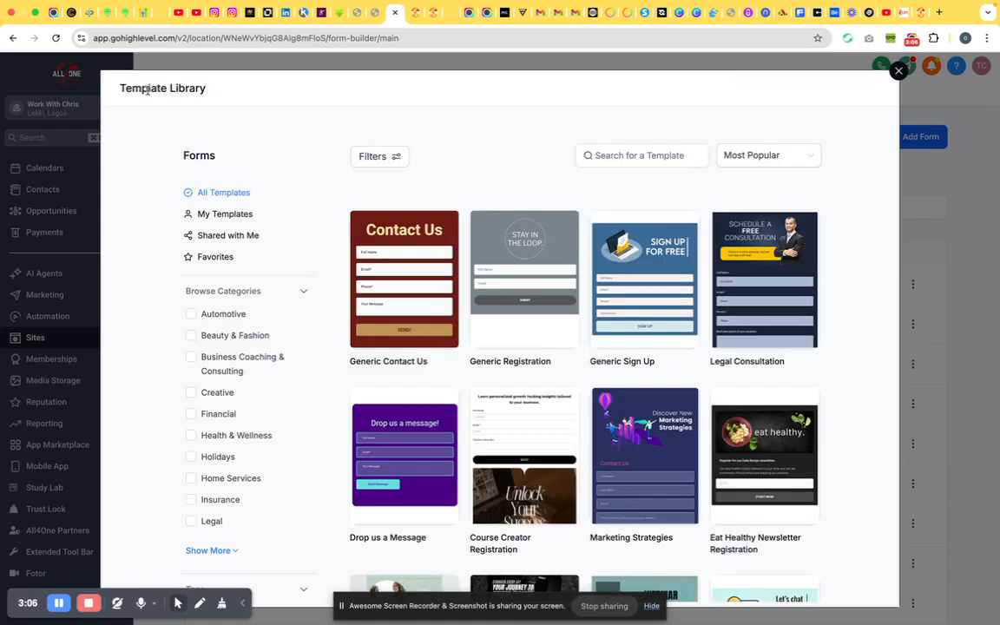
scroll(486, 373, "down", 5)
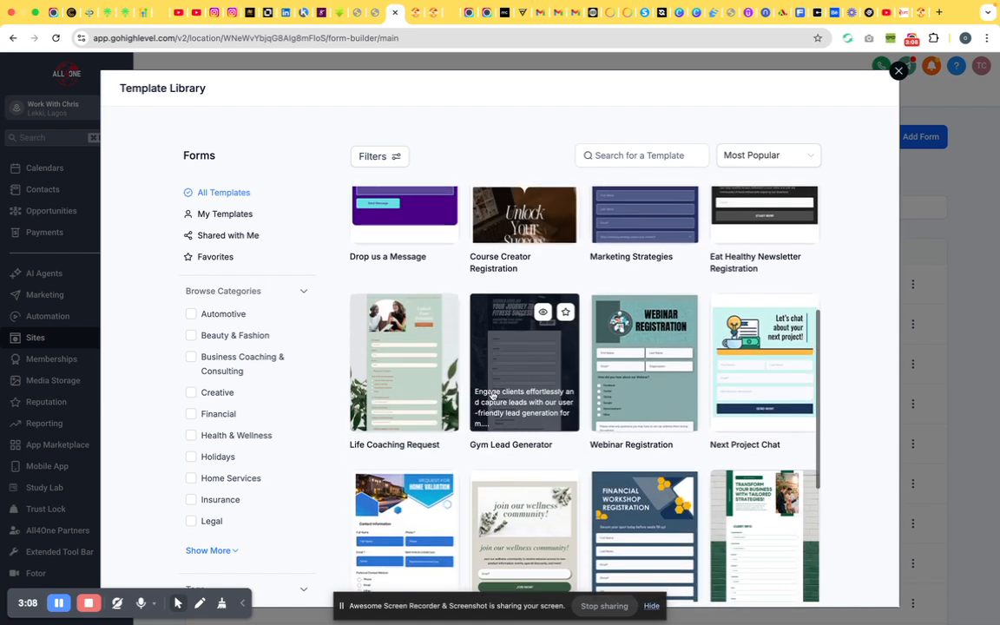
scroll(492, 394, "down", 2)
scroll(347, 310, "up", 6)
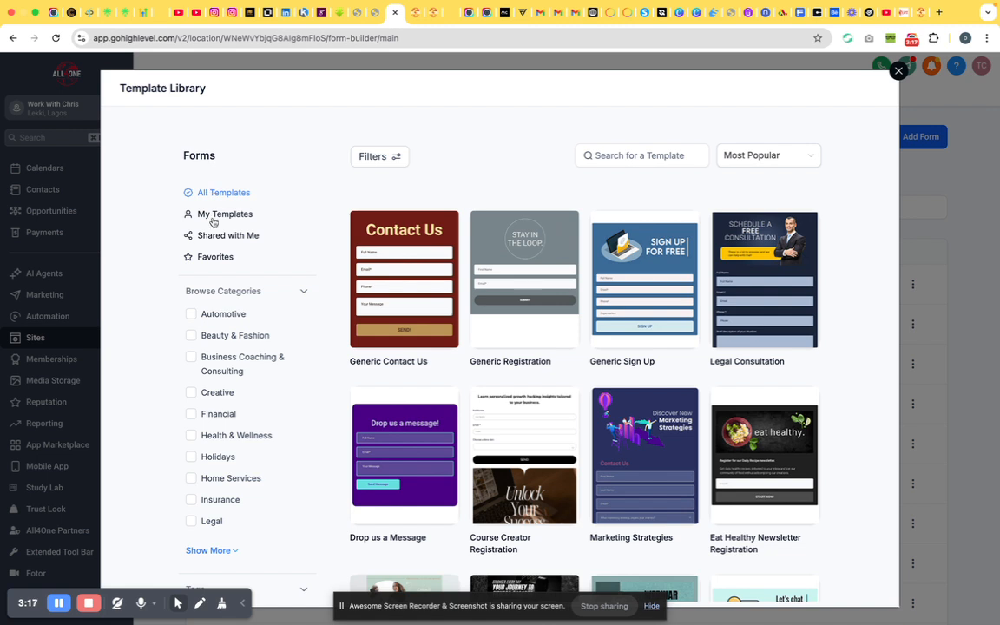
Check the My Templates, Shared with Me and Favorites collections, and return to All Templates.
left_click(210, 217)
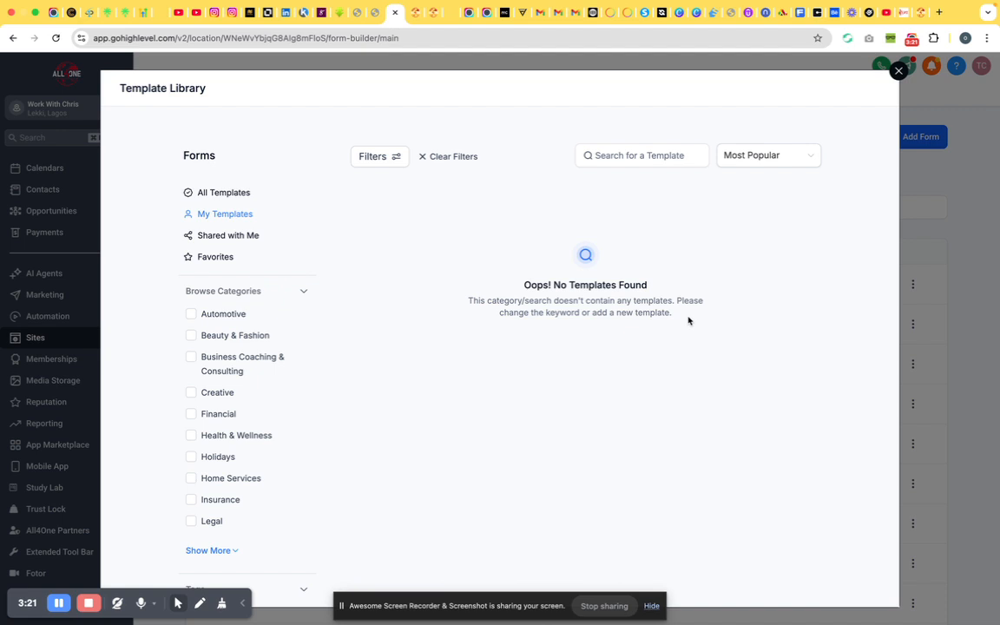
left_click(217, 234)
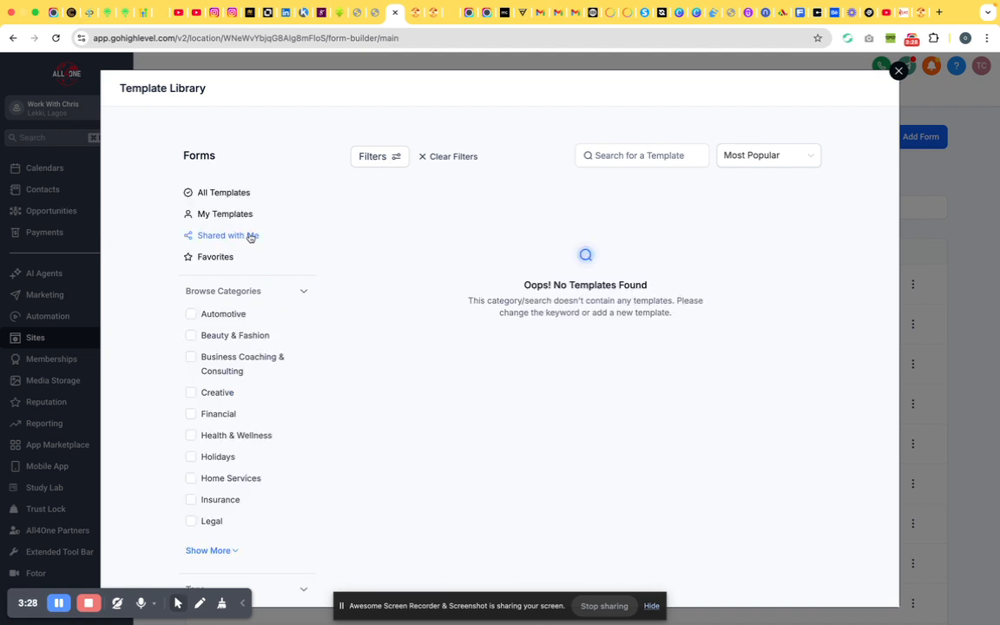
left_click(211, 258)
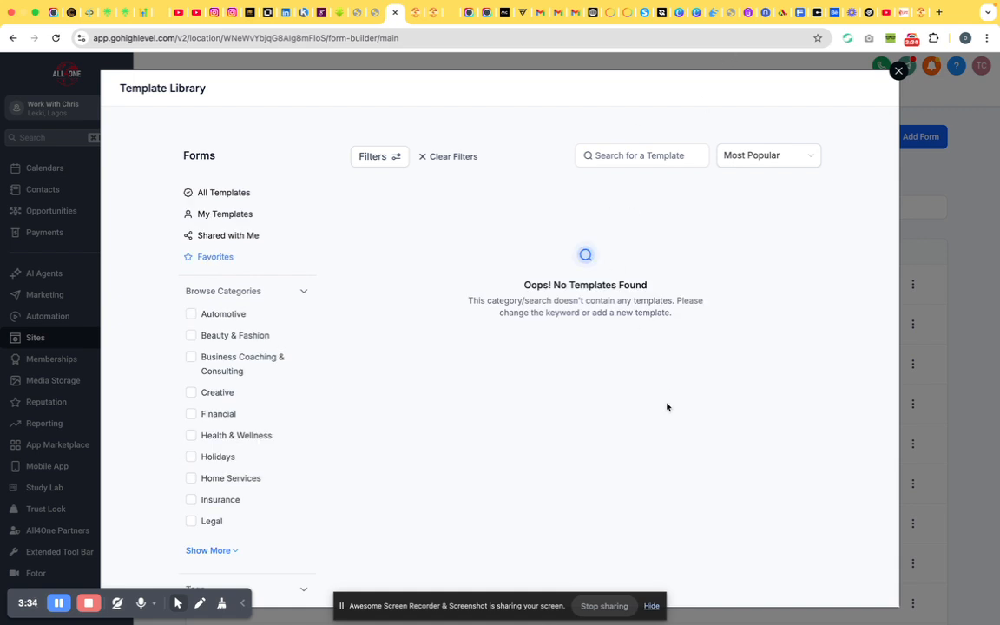
left_click(230, 192)
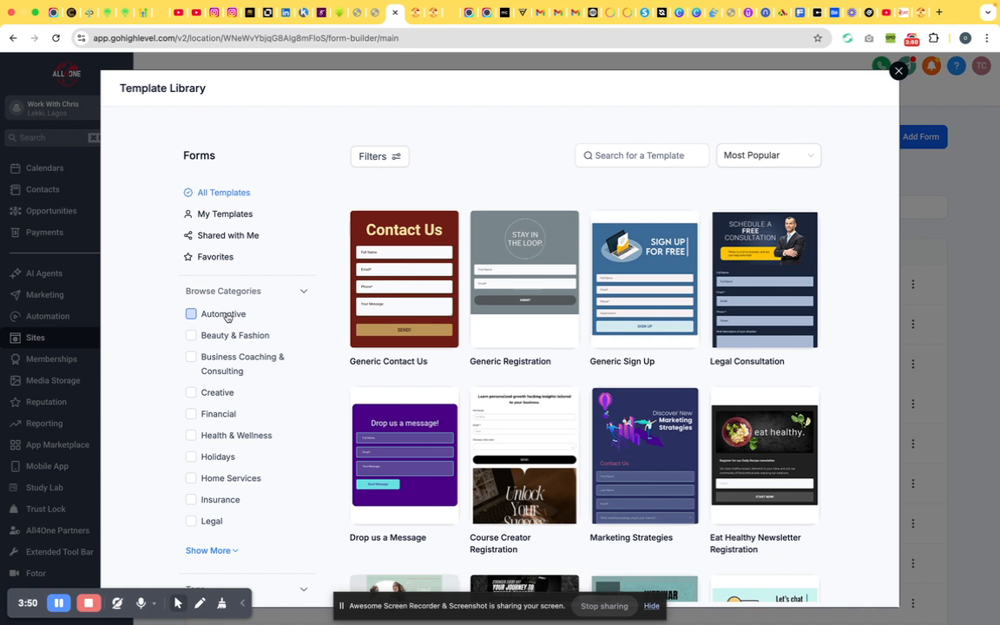
Filter the form templates by the Automotive category and look through the matching designs.
left_click(193, 314)
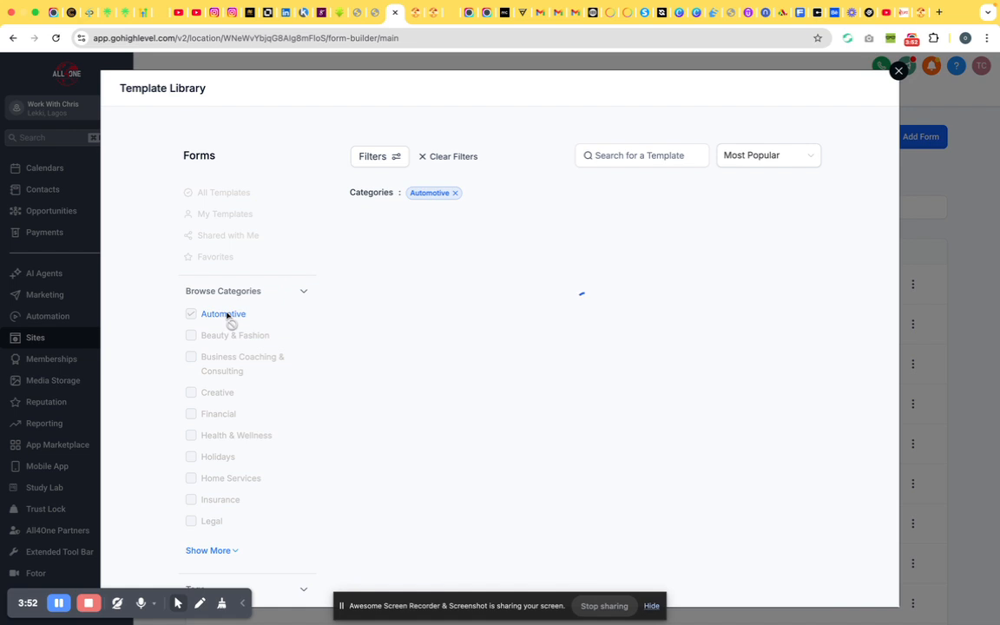
mouse_move(598, 323)
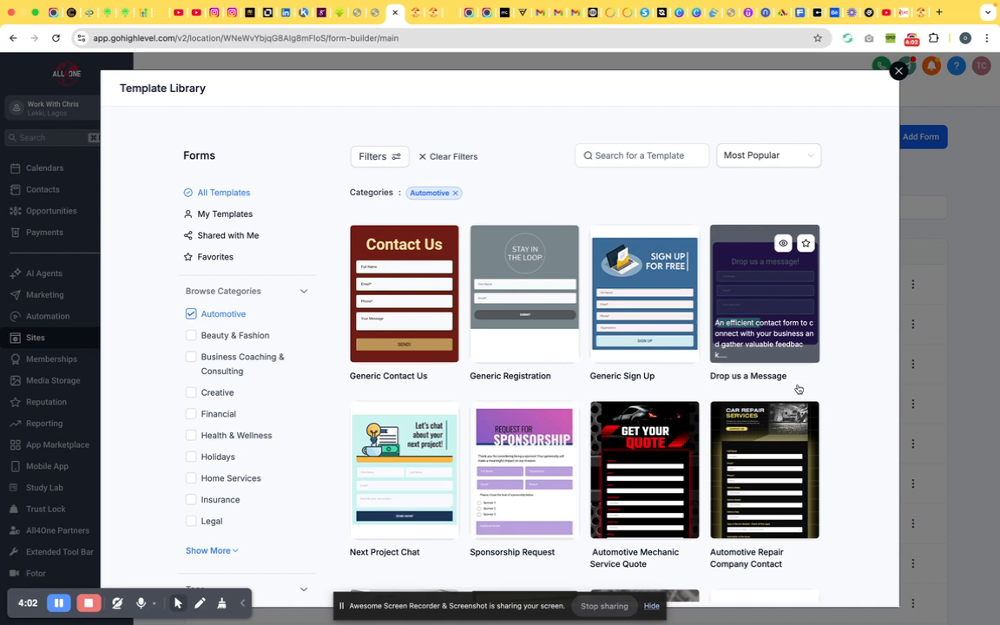
scroll(799, 387, "down", 3)
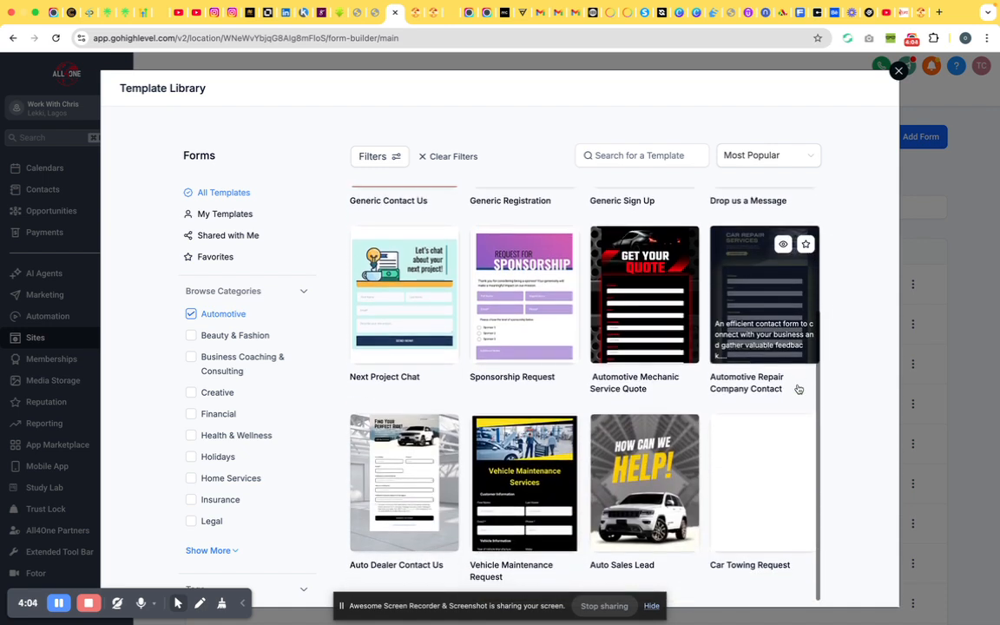
Preview the Auto Sales Lead template, read its description, and return to the template library.
left_click(640, 475)
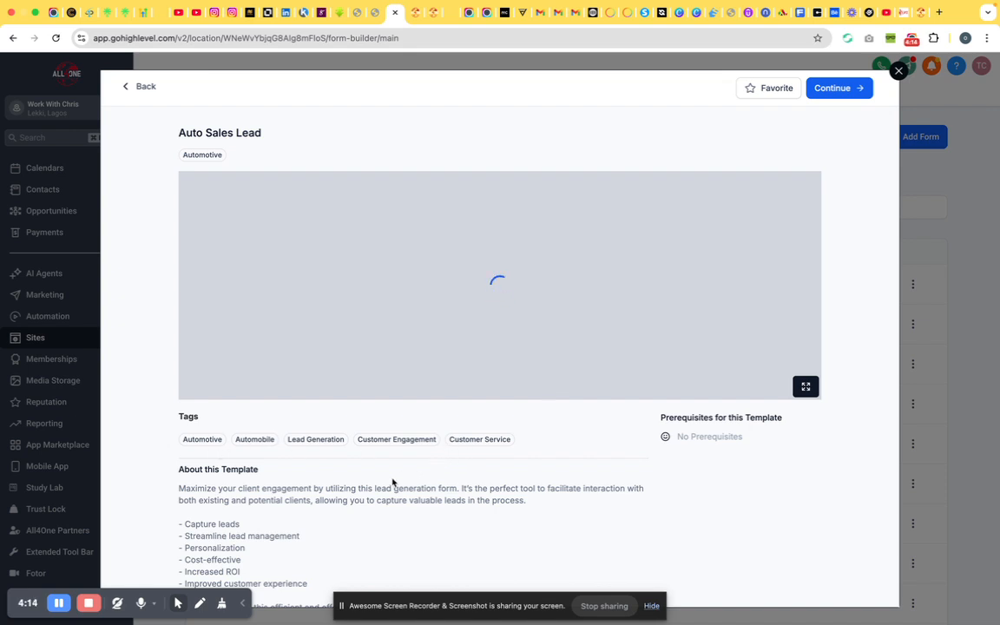
scroll(392, 480, "down", 1)
scroll(392, 483, "down", 1)
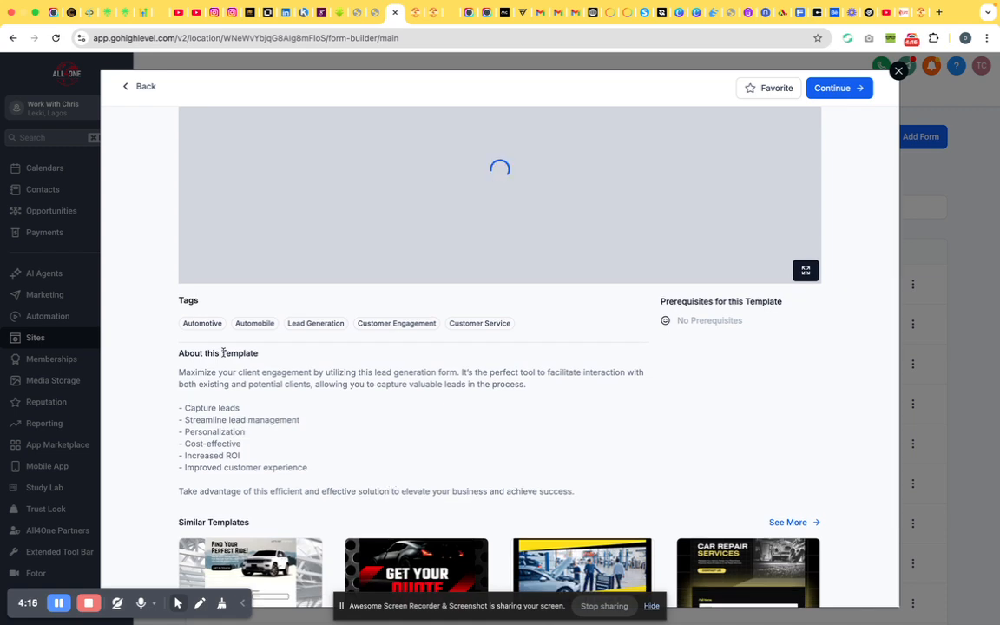
scroll(305, 502, "down", 3)
scroll(521, 515, "up", 4)
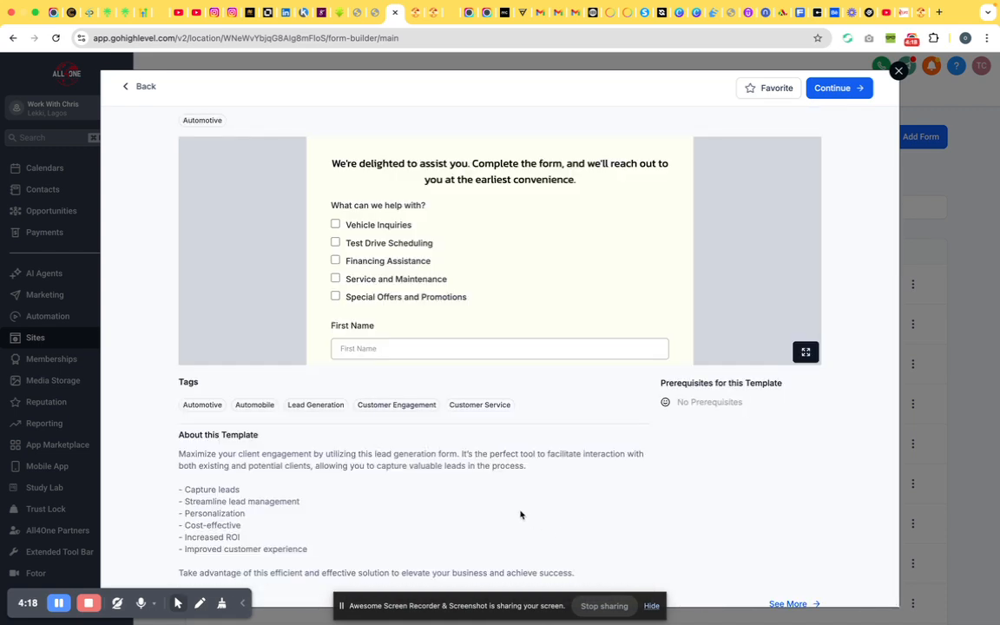
scroll(654, 367, "up", 1)
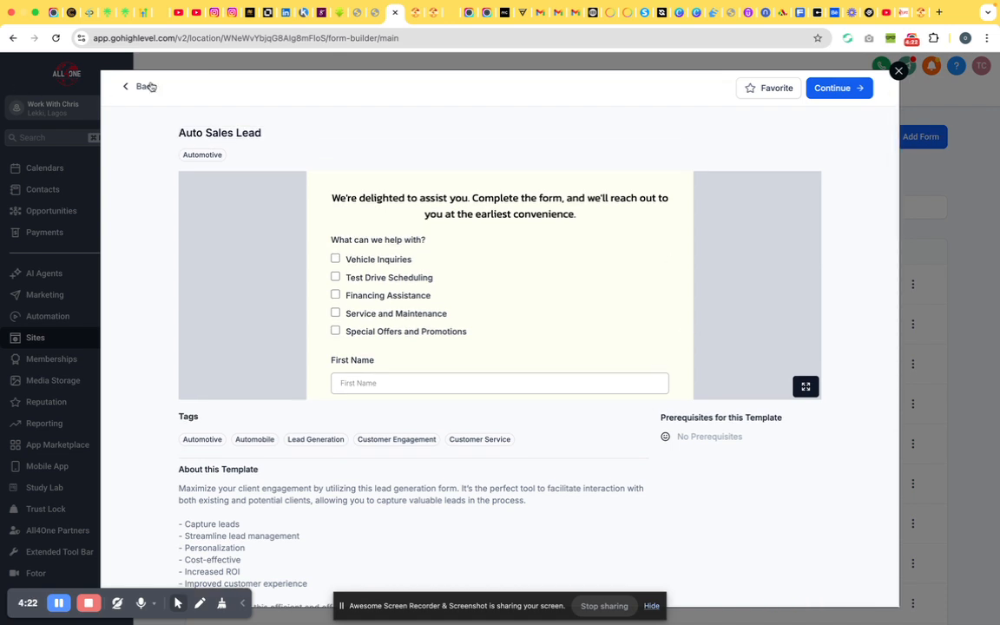
left_click(153, 82)
Expand the template category list and look through all the categories.
scroll(270, 445, "down", 2)
scroll(272, 446, "down", 1)
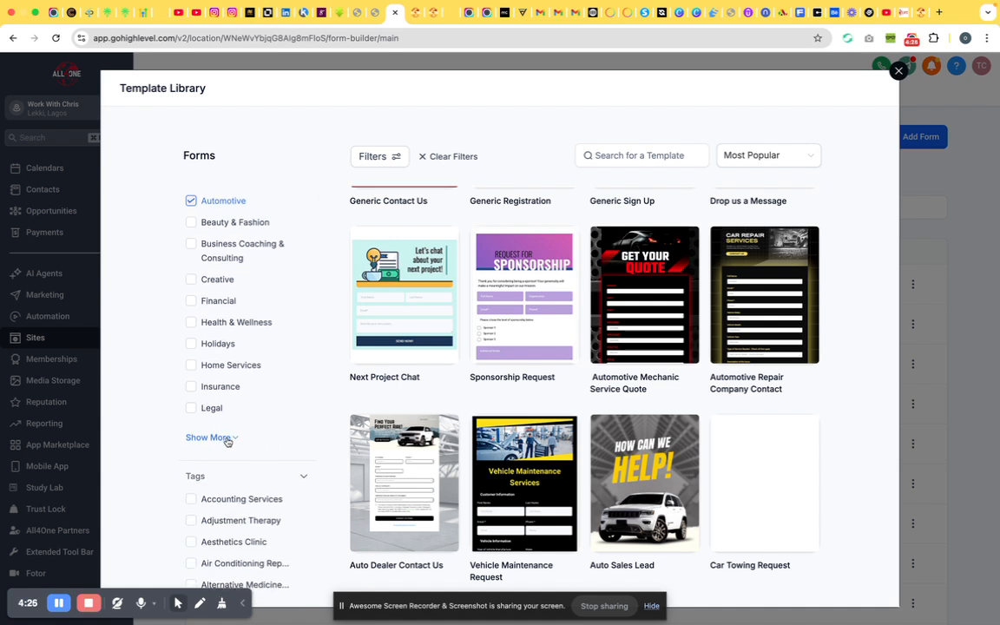
left_click(227, 439)
scroll(261, 289, "up", 2)
scroll(262, 290, "down", 1)
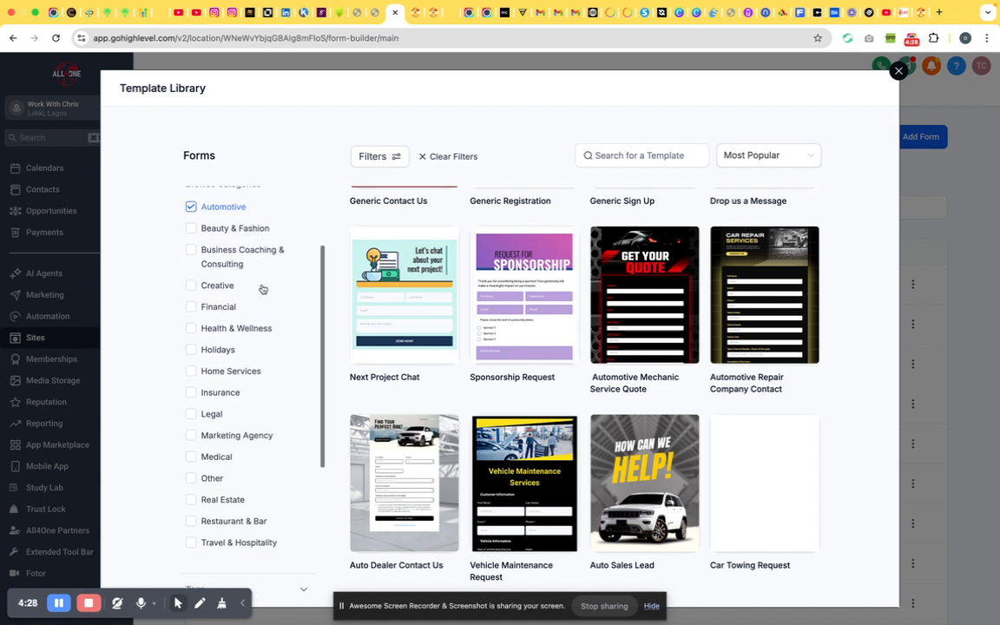
scroll(262, 289, "down", 1)
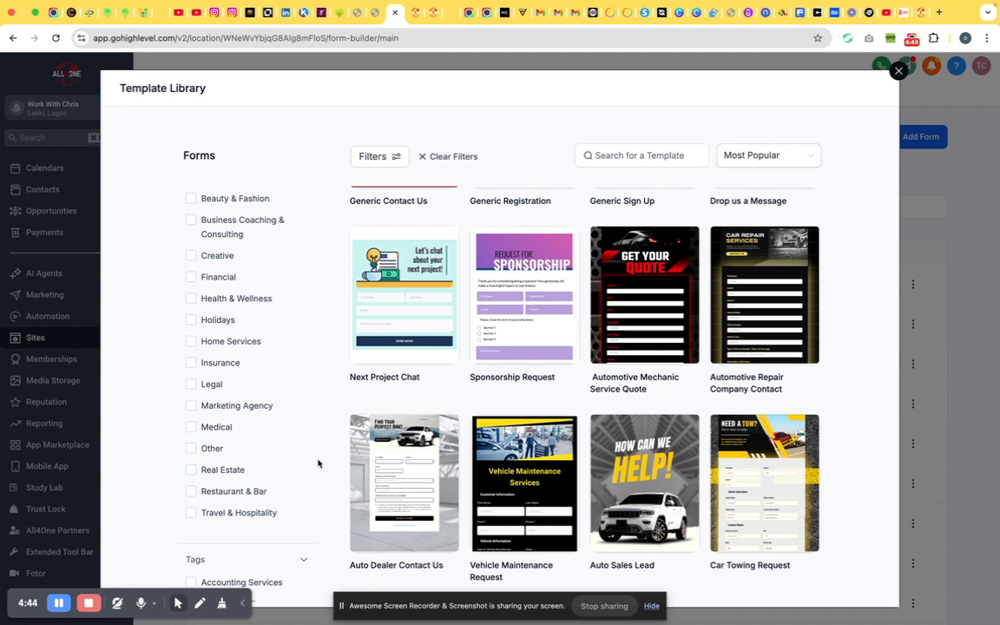
Examine the tag filters below the categories and look over the Automotive templates again.
scroll(259, 492, "down", 3)
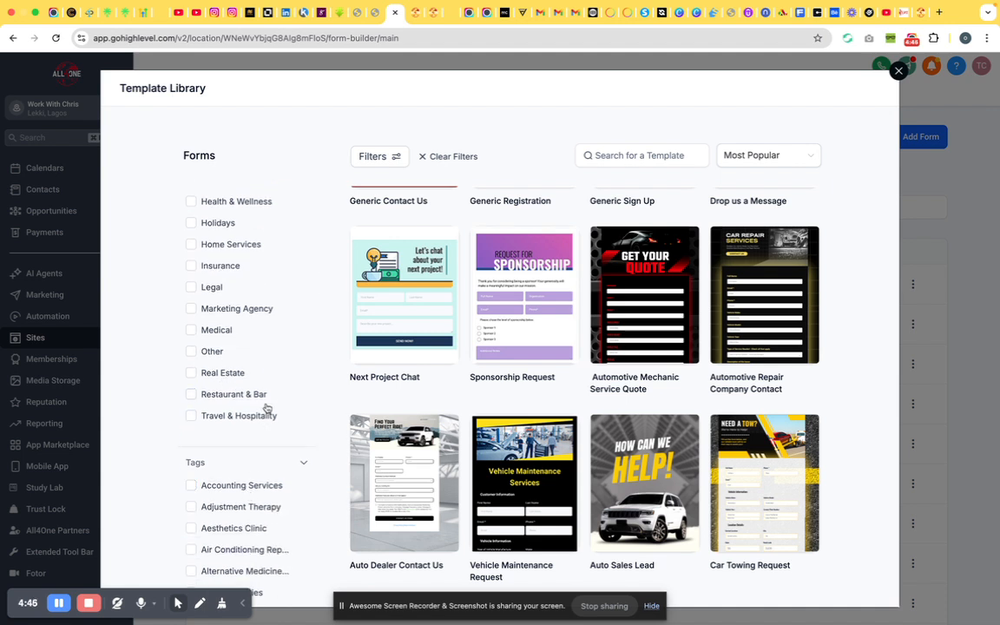
scroll(264, 487, "down", 3)
left_click(266, 497)
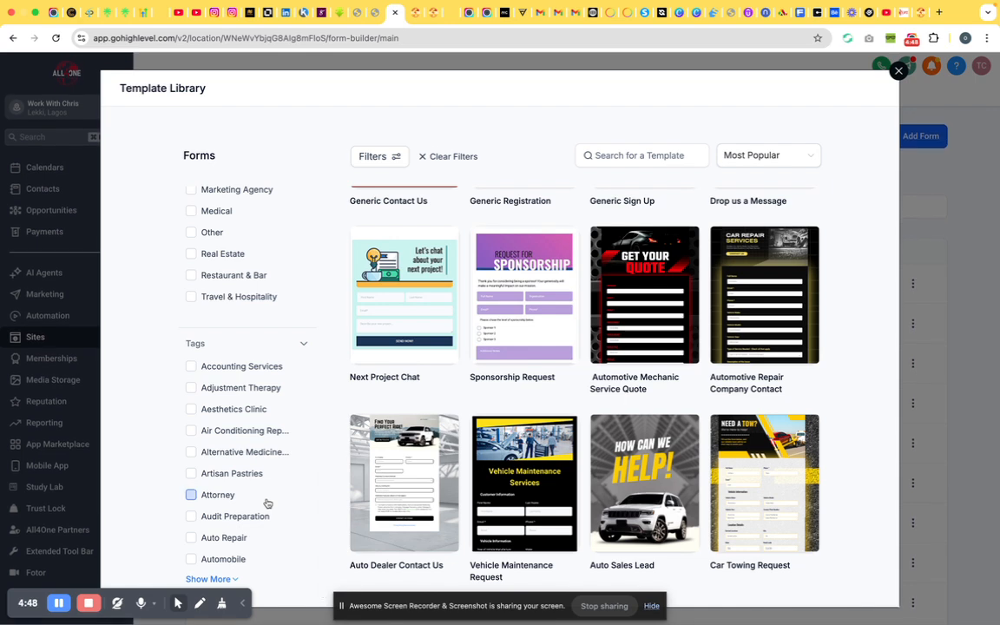
scroll(268, 504, "up", 2)
scroll(267, 504, "up", 6)
scroll(467, 452, "up", 2)
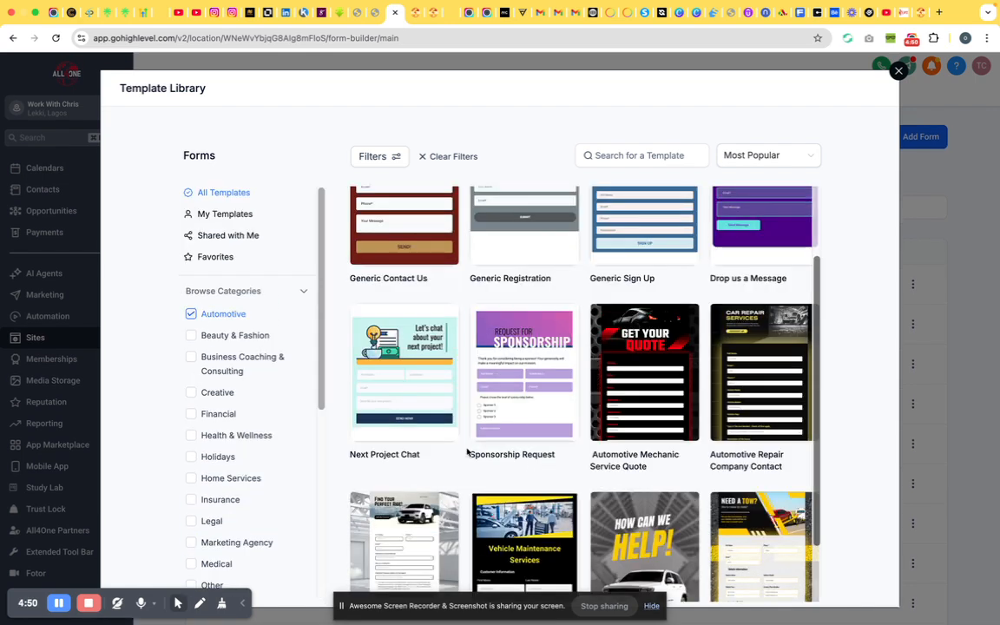
scroll(467, 452, "up", 2)
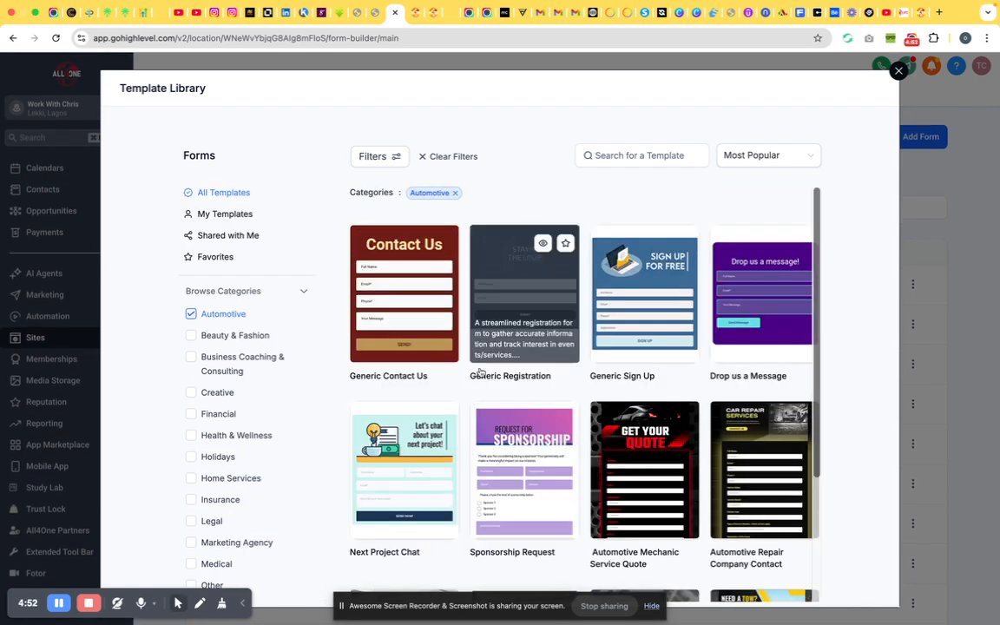
scroll(480, 372, "down", 4)
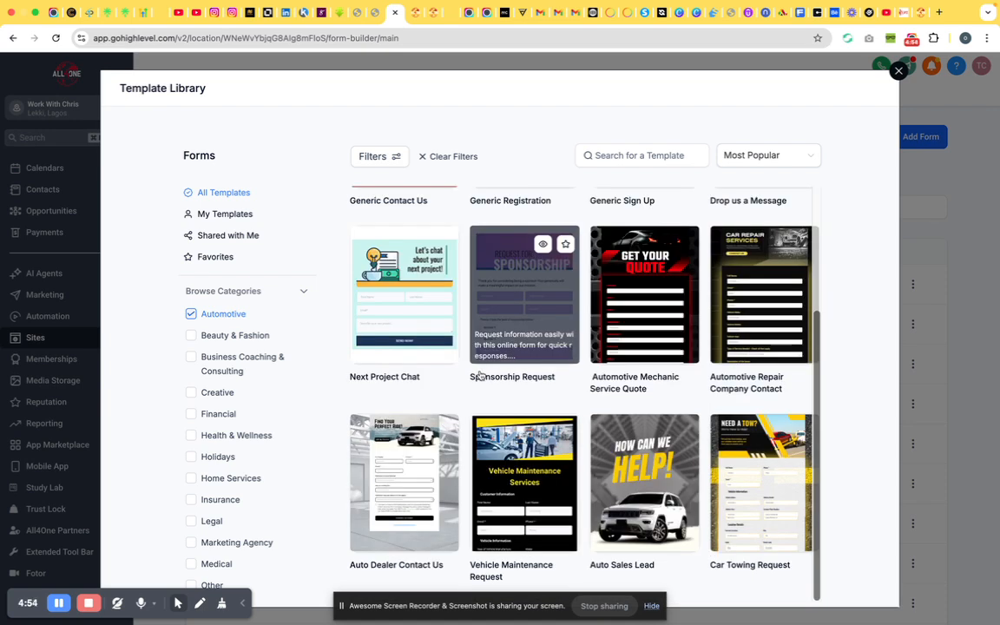
Collapse the category and tag filter groups, reopen the categories, and remove the Automotive filter.
left_click(253, 290)
left_click(303, 330)
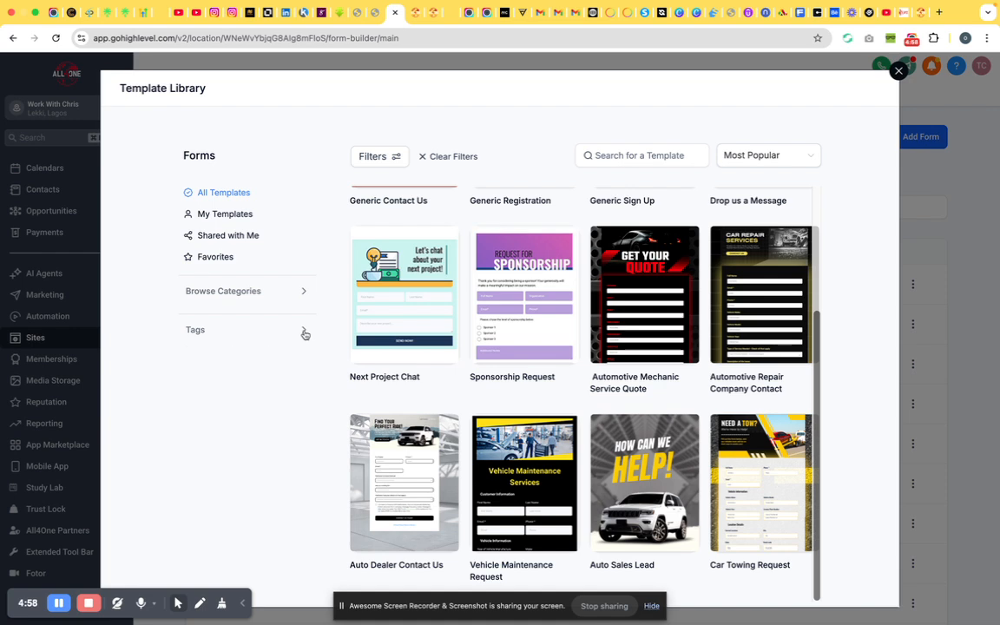
left_click(301, 293)
left_click(212, 314)
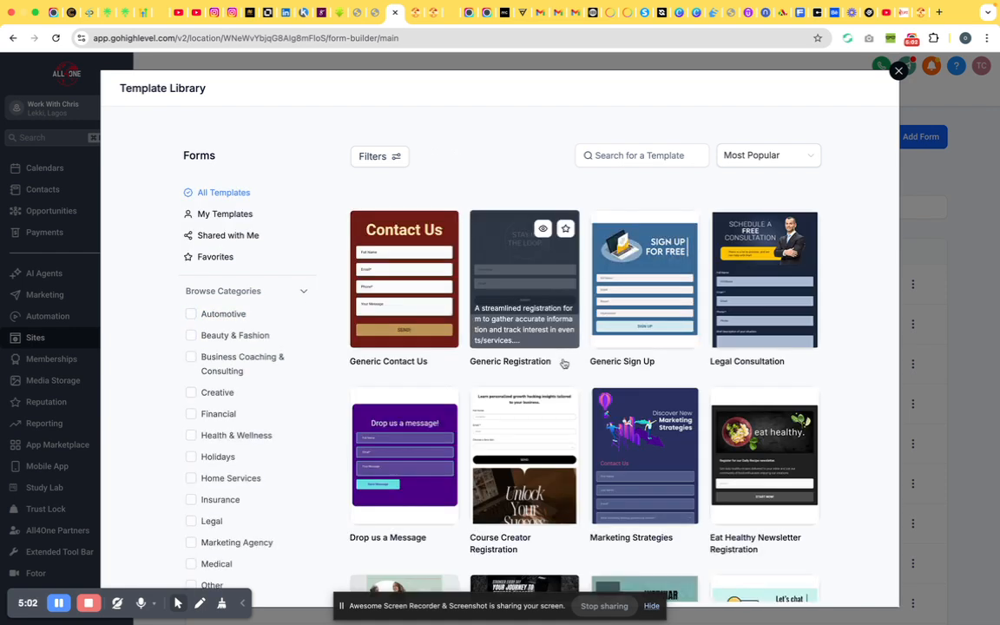
Search the template library for "ge" and clear the search.
scroll(750, 361, "down", 3)
scroll(750, 347, "up", 3)
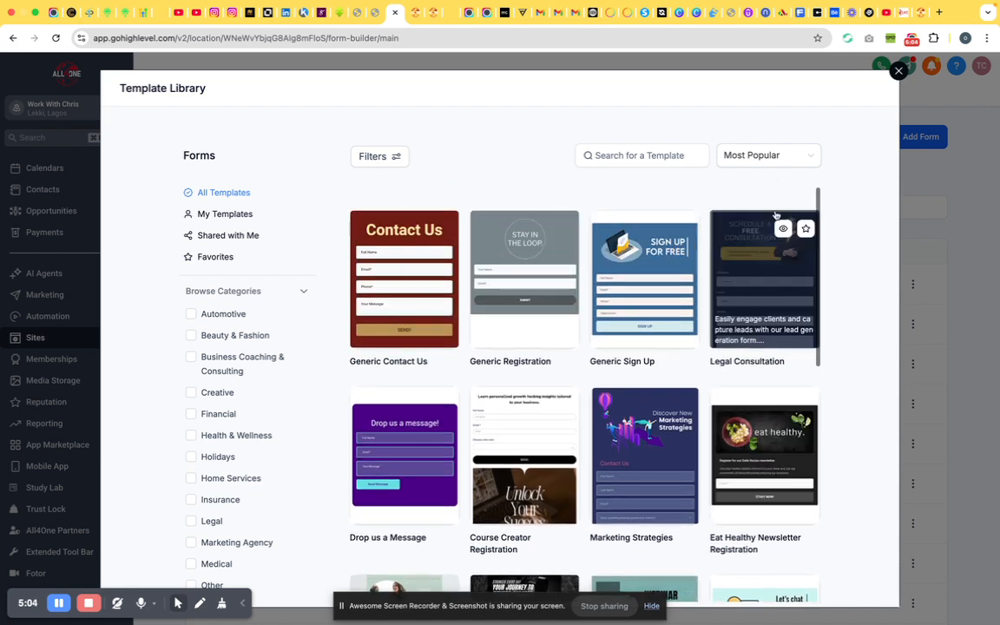
left_click(627, 155)
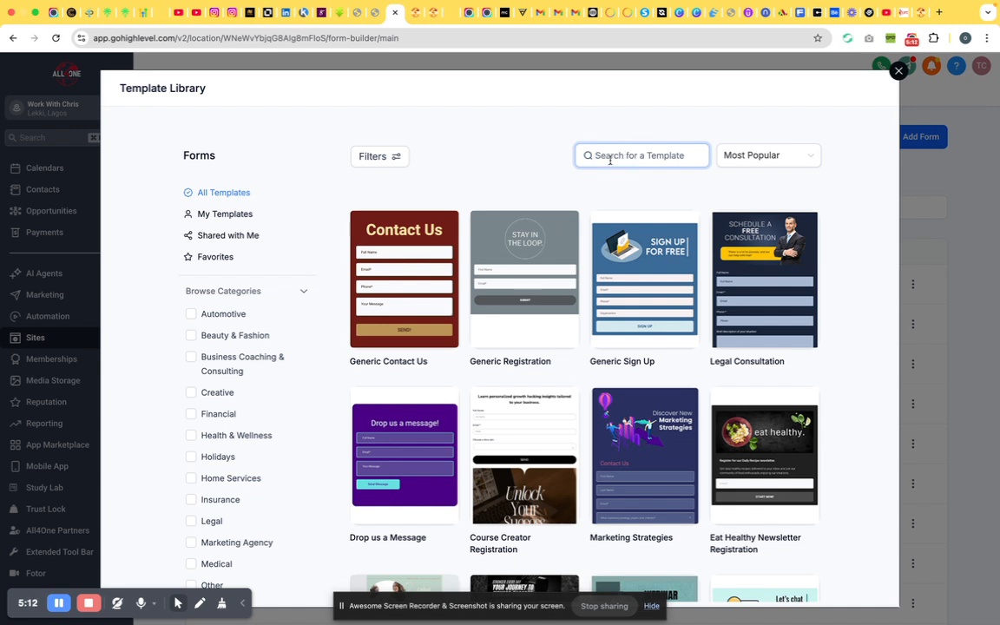
type("g")
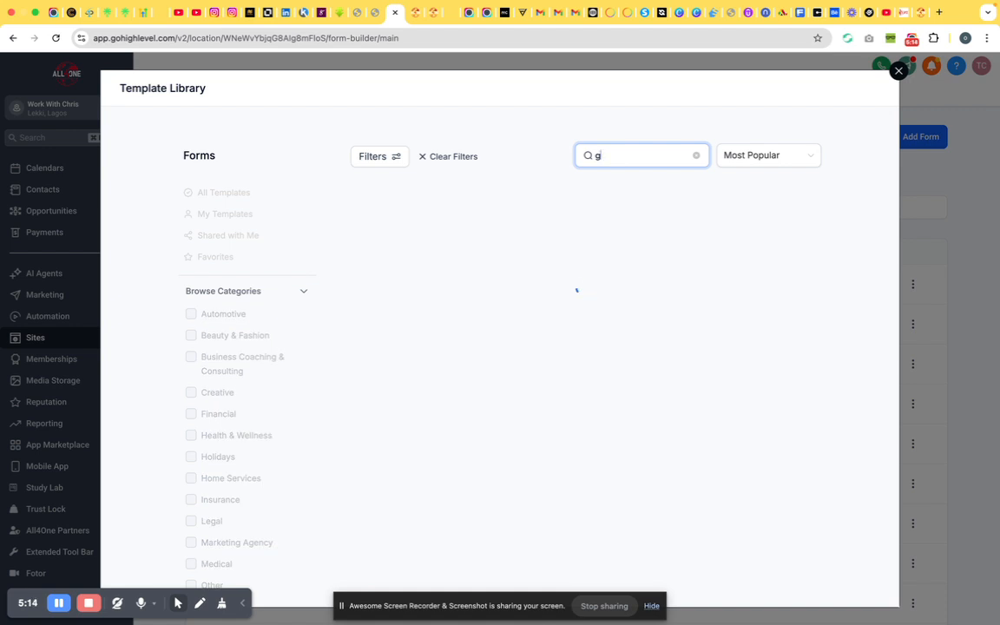
type("e")
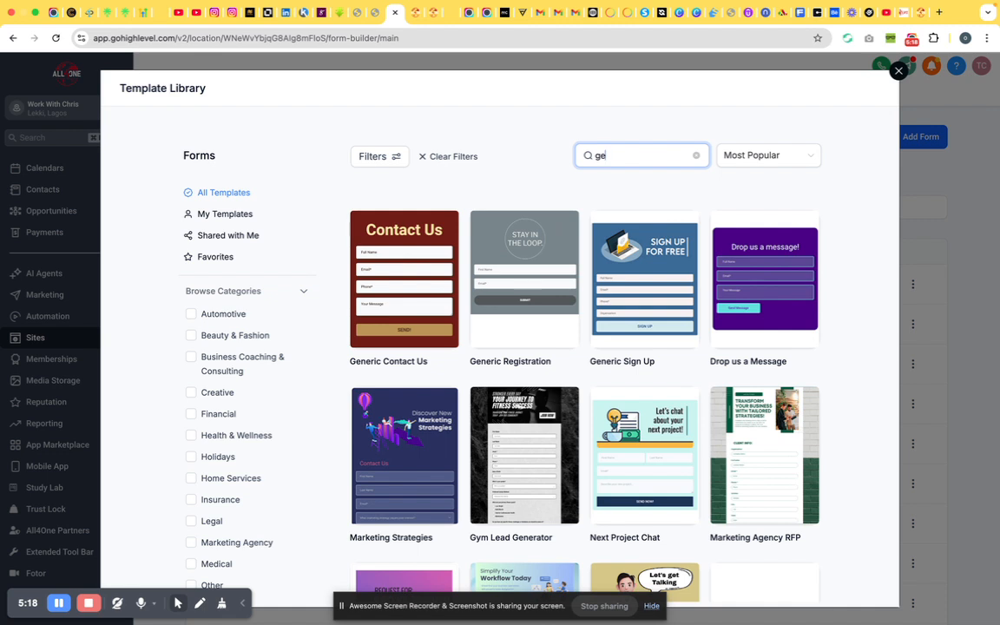
key("BackSpace")
key("BackSpace")
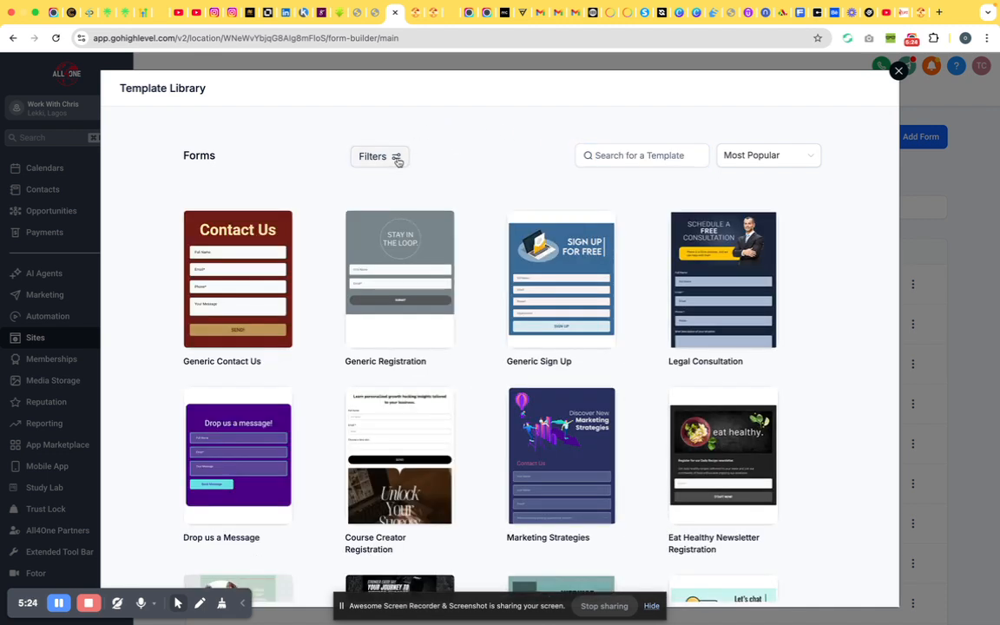
Show the filter sidebar again, sort the templates by Most Recent, and browse the newest ones.
left_click(397, 158)
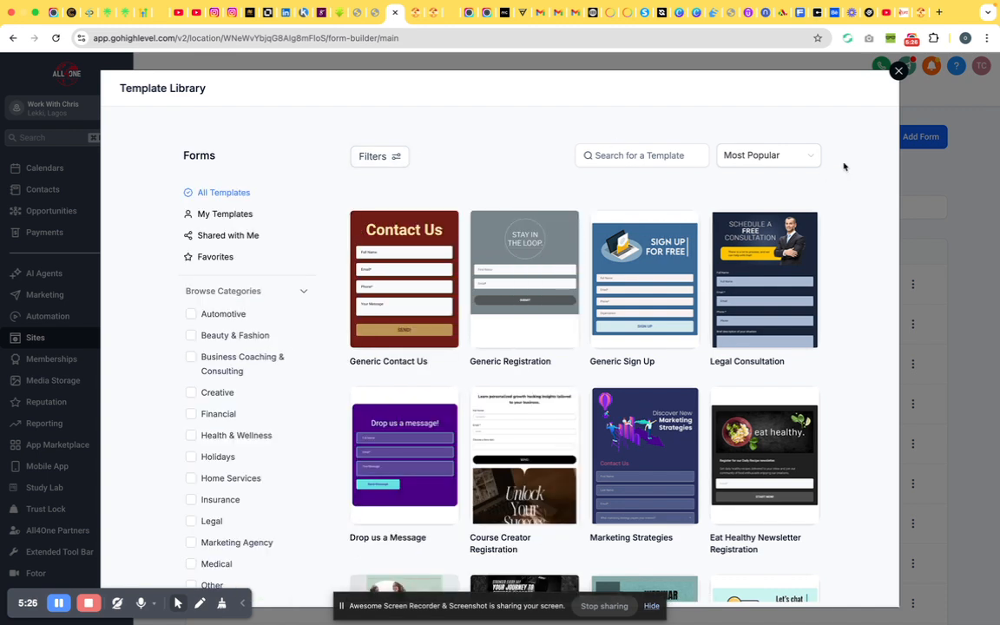
left_click(792, 158)
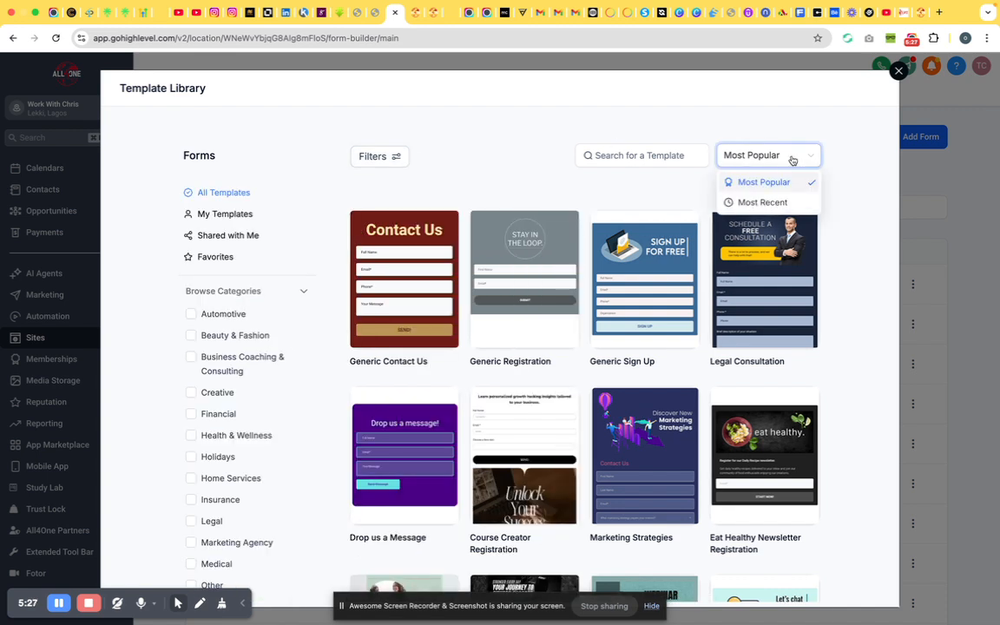
left_click(748, 201)
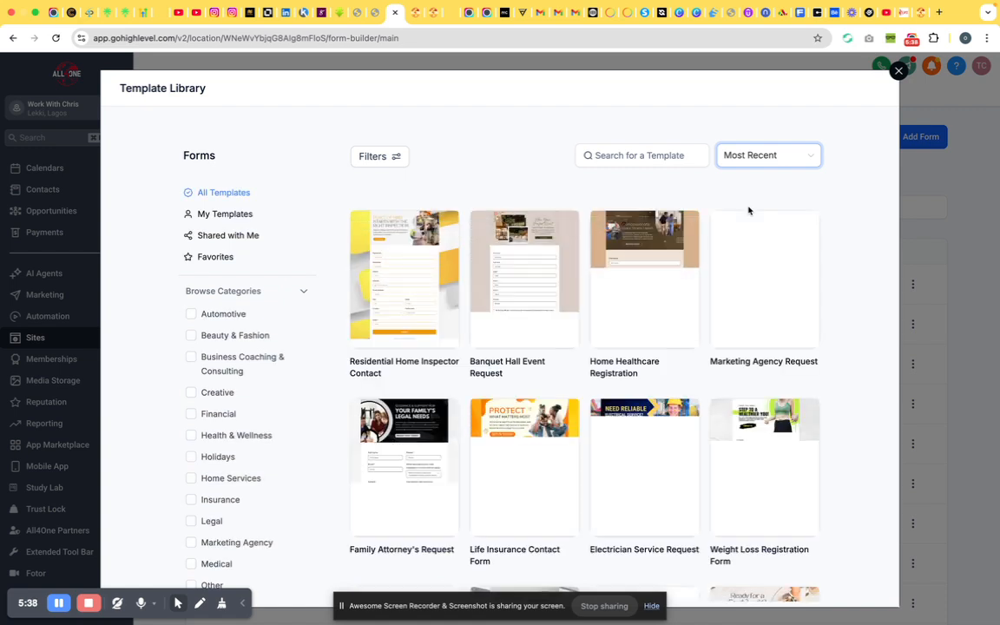
mouse_move(667, 326)
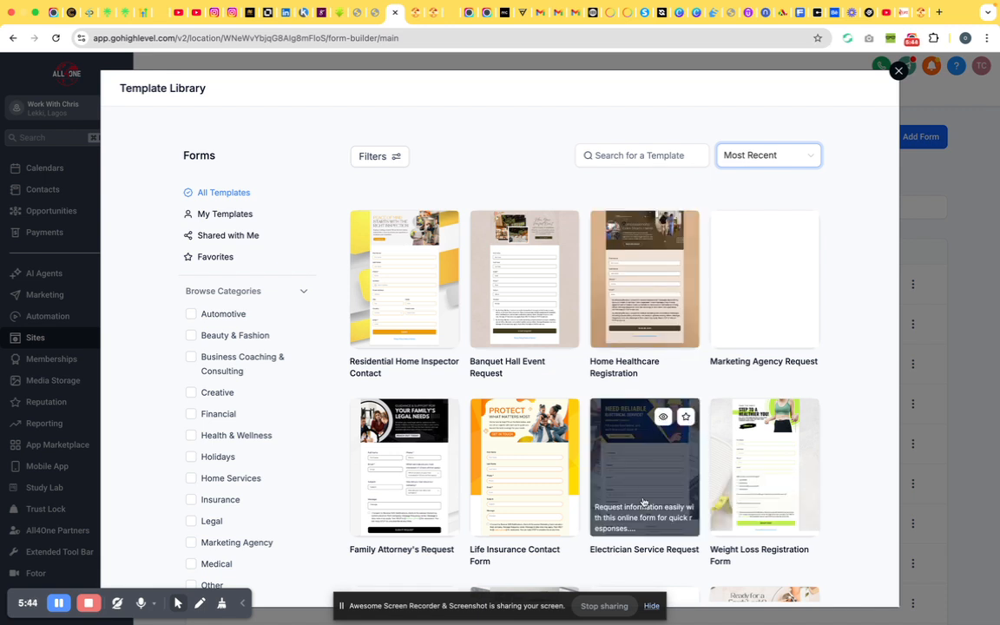
scroll(642, 500, "down", 3)
scroll(434, 391, "up", 2)
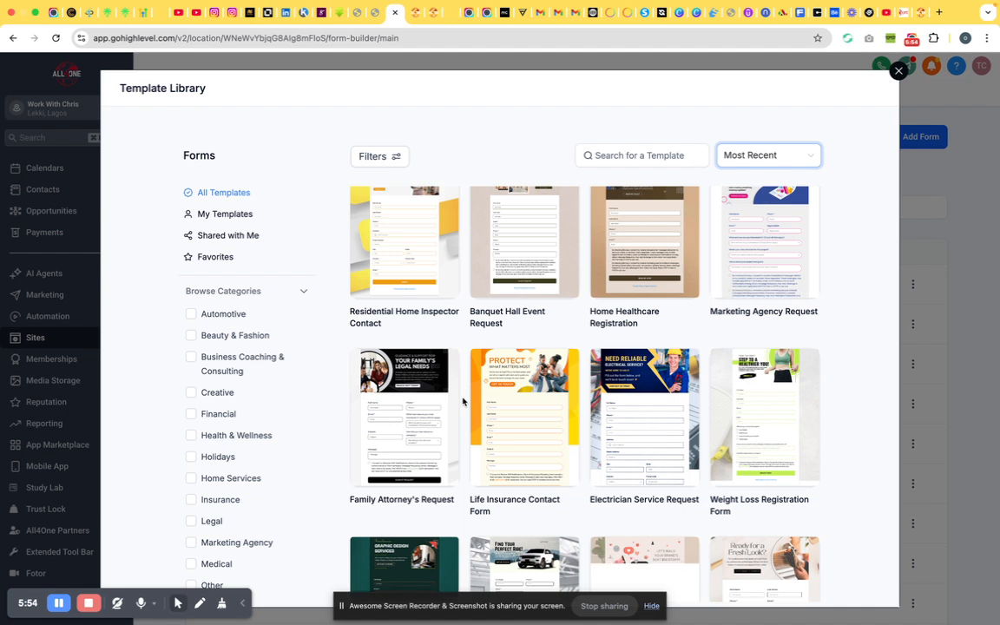
Preview the Family Attorney's Request template, look through its whole form, and continue with it.
mouse_move(430, 359)
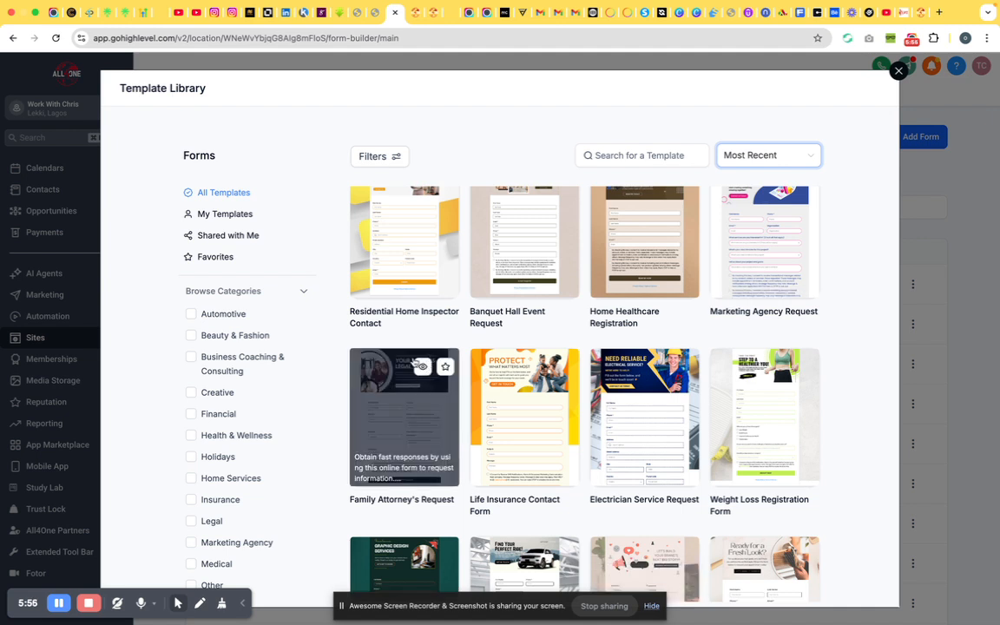
mouse_move(493, 466)
mouse_move(421, 399)
left_click(421, 369)
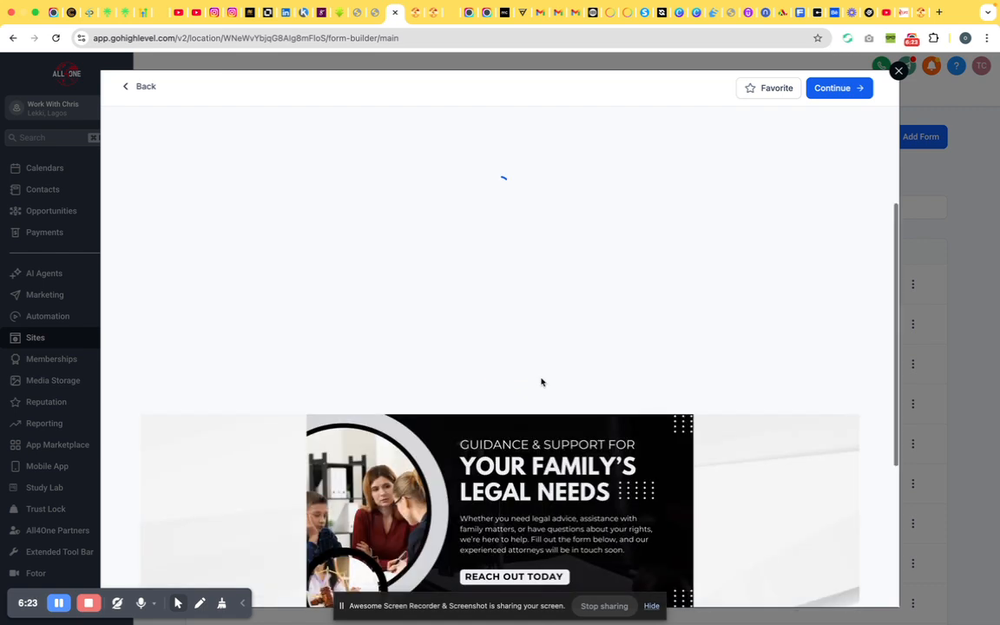
scroll(542, 382, "down", 4)
scroll(543, 382, "up", 3)
scroll(601, 254, "down", 3)
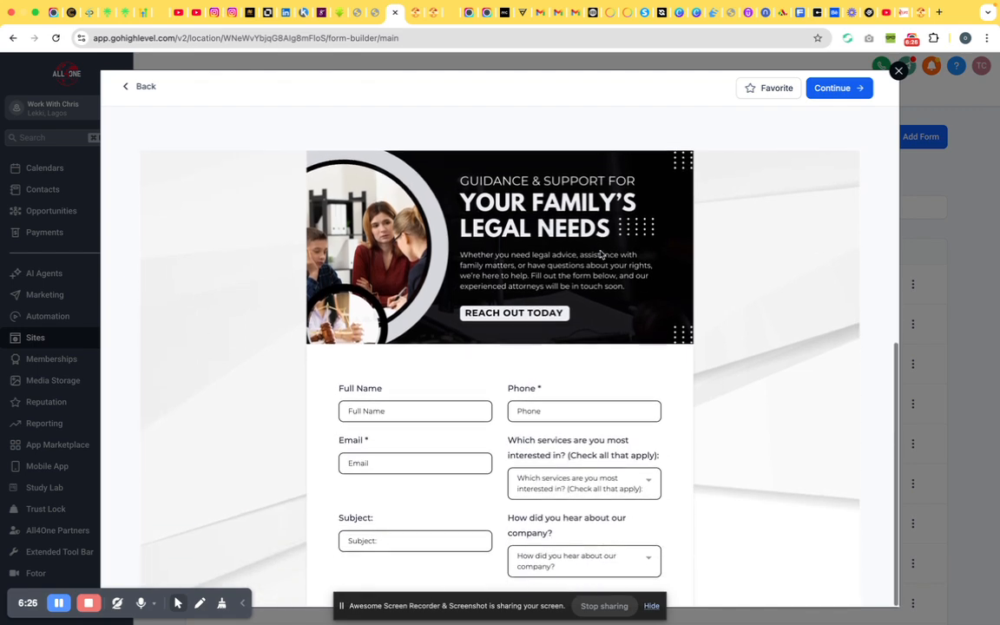
scroll(596, 354, "down", 5)
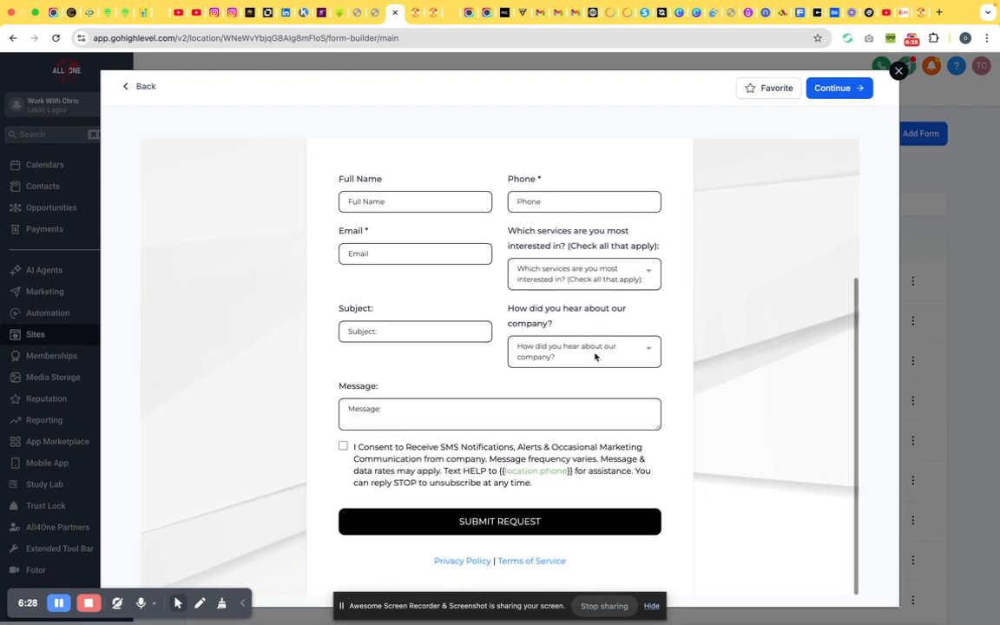
scroll(595, 356, "up", 5)
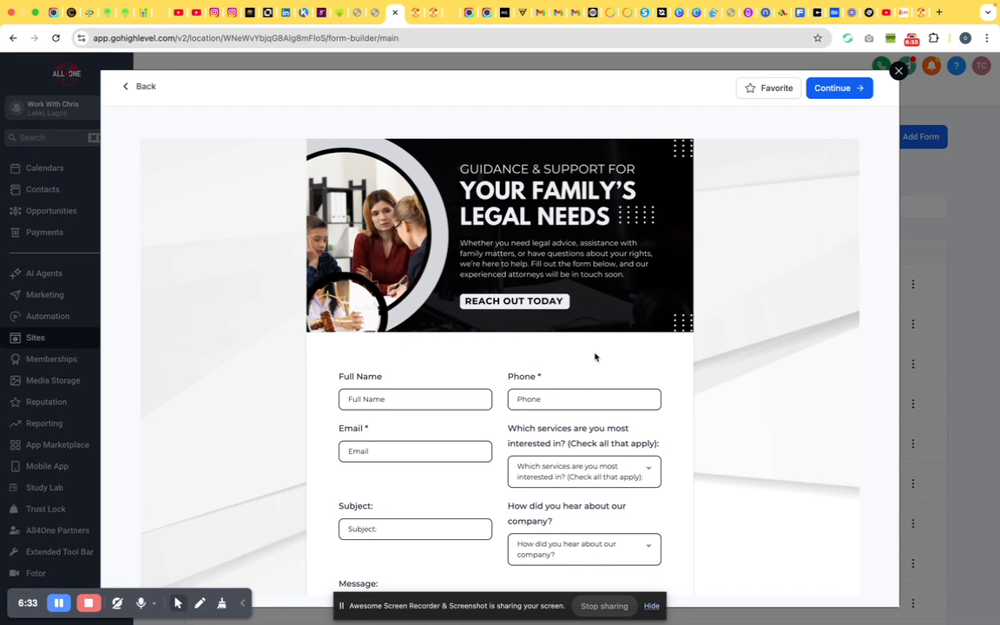
left_click(839, 88)
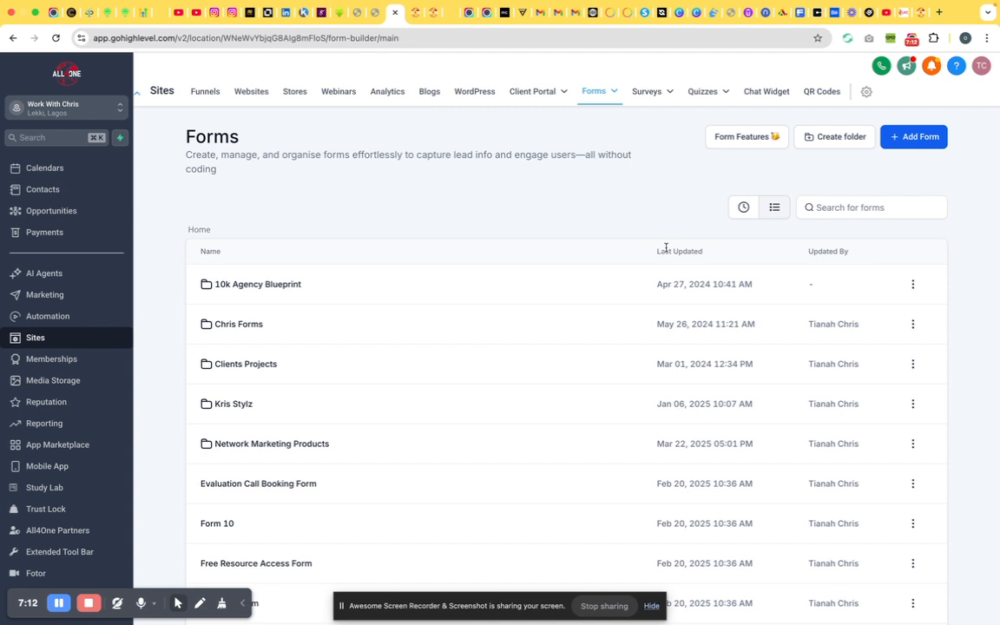
Create a new form with the Start from Scratch option.
left_click(920, 139)
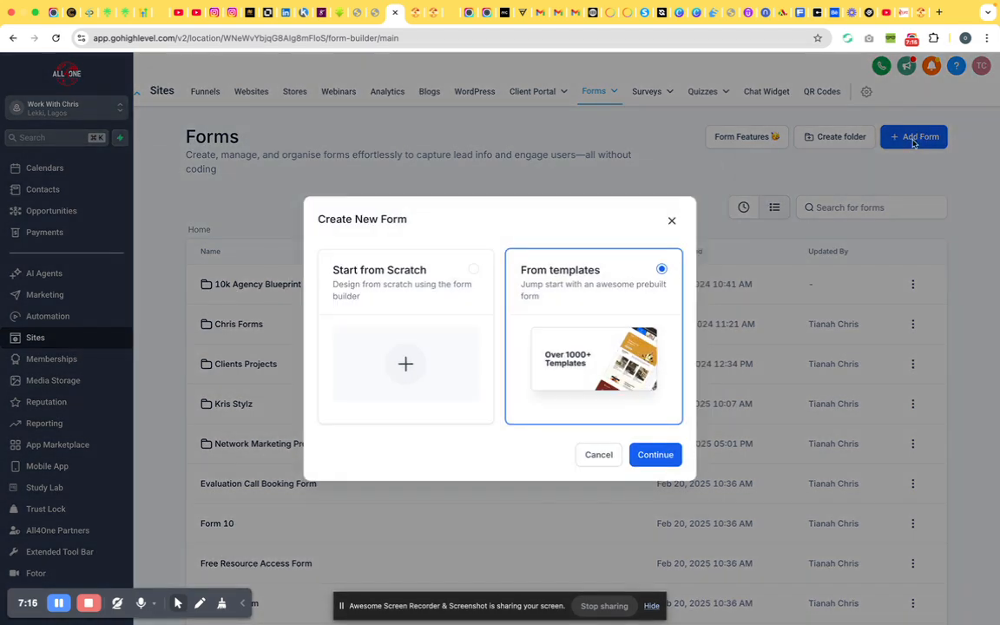
left_click(442, 293)
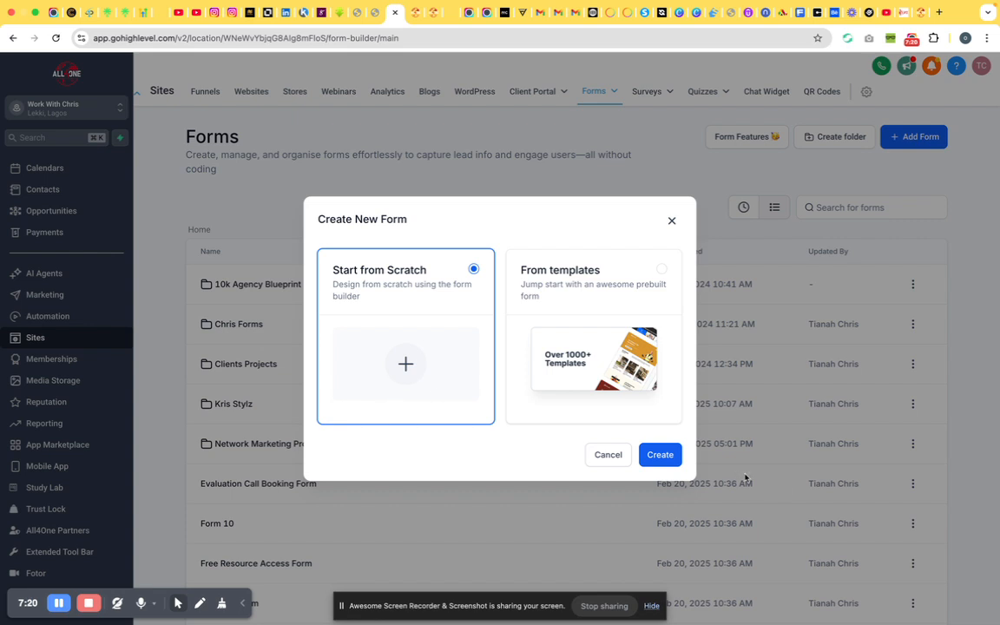
left_click(660, 455)
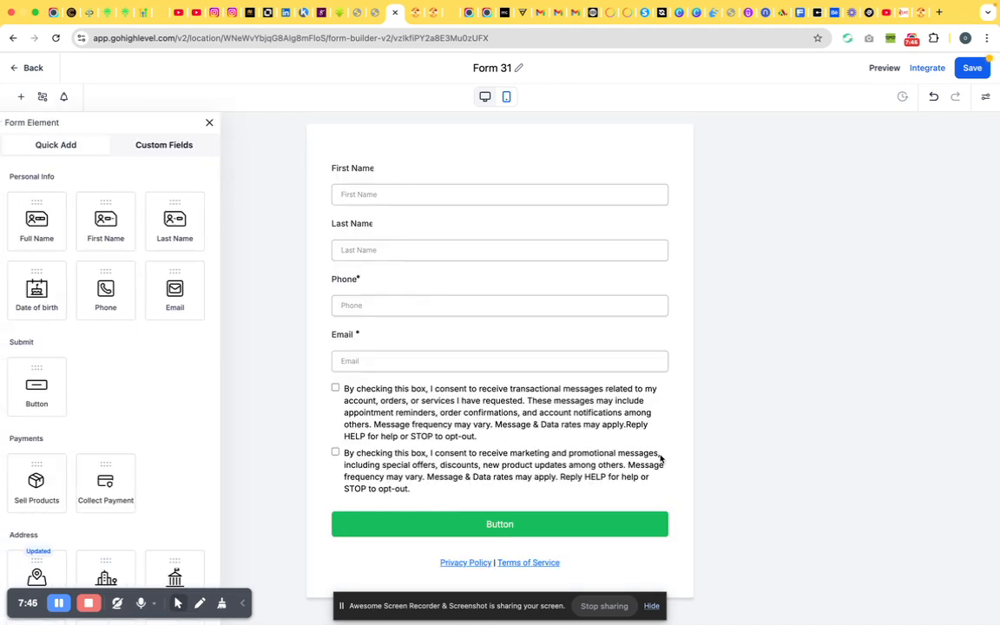
Delete the consent checkboxes and the Privacy Policy and Terms of Service text from the form.
left_click(510, 457)
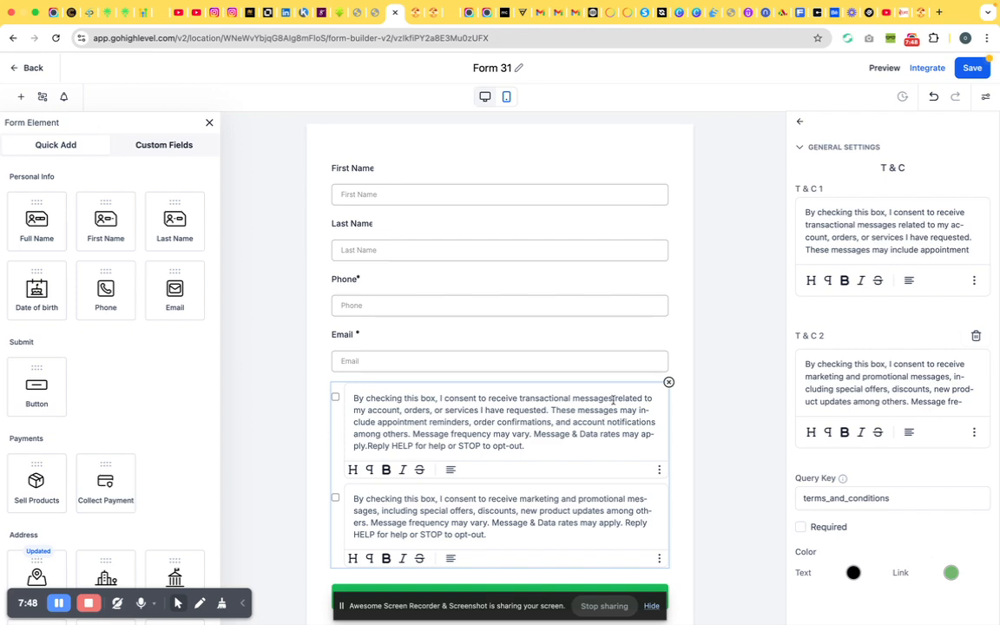
left_click(668, 382)
left_click(657, 388)
left_click(667, 384)
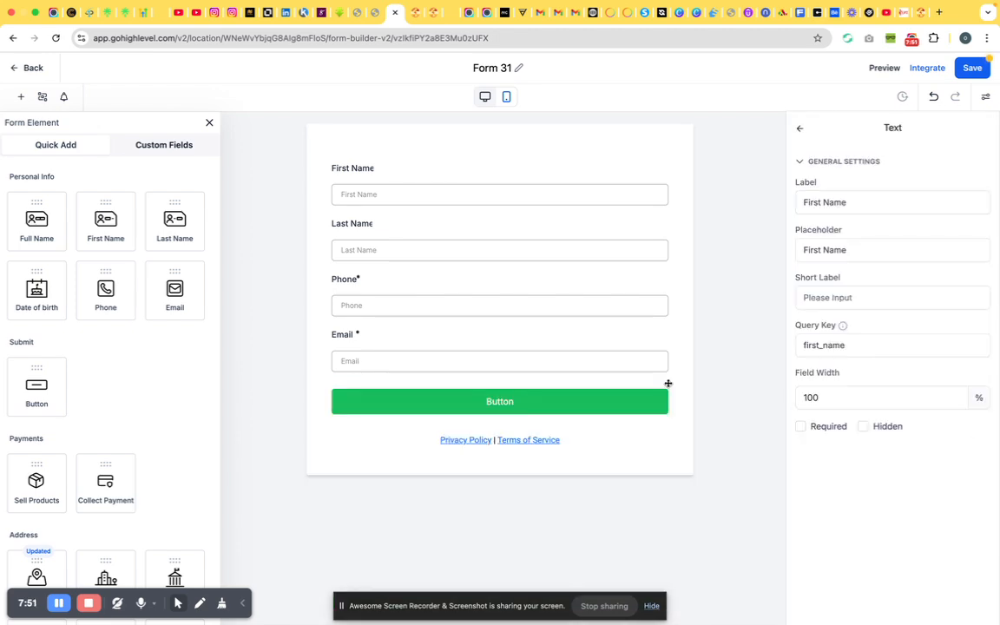
left_click(576, 442)
left_click(671, 427)
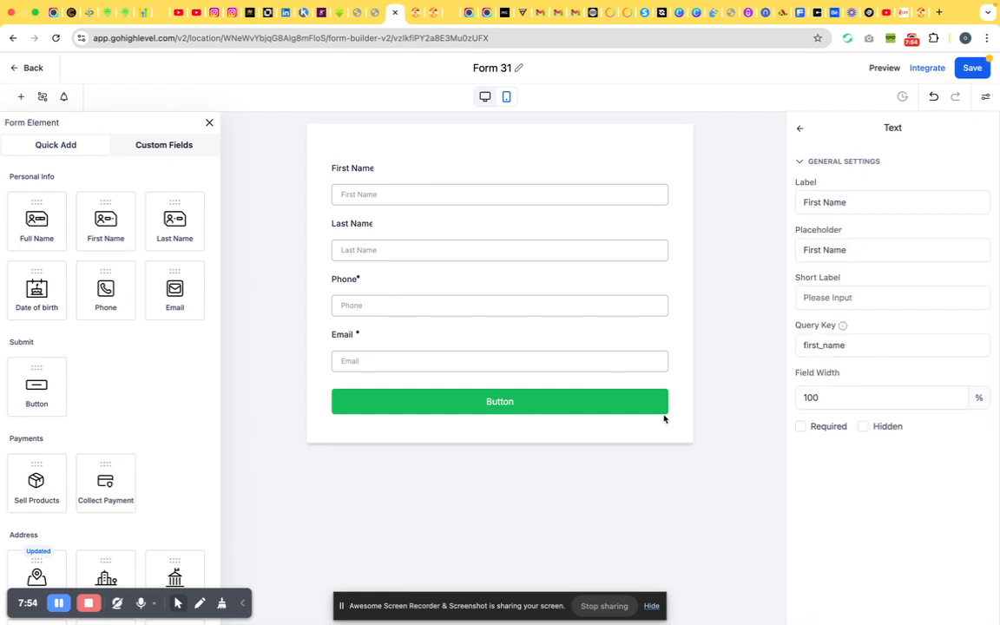
Delete the First Name, Last Name, Phone and Email fields and the button to empty the form.
left_click(654, 197)
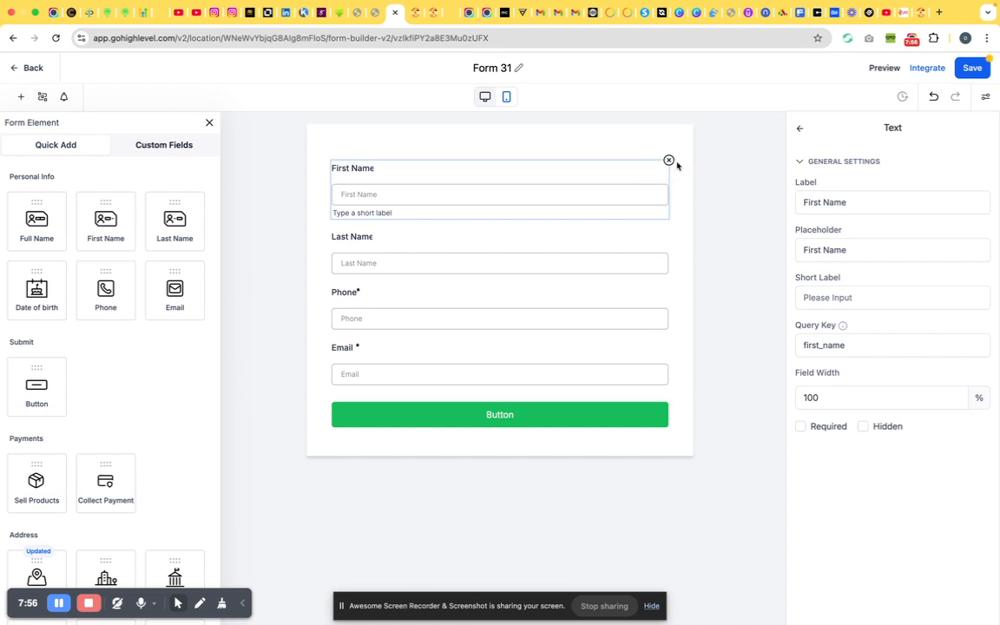
left_click(669, 161)
left_click(655, 176)
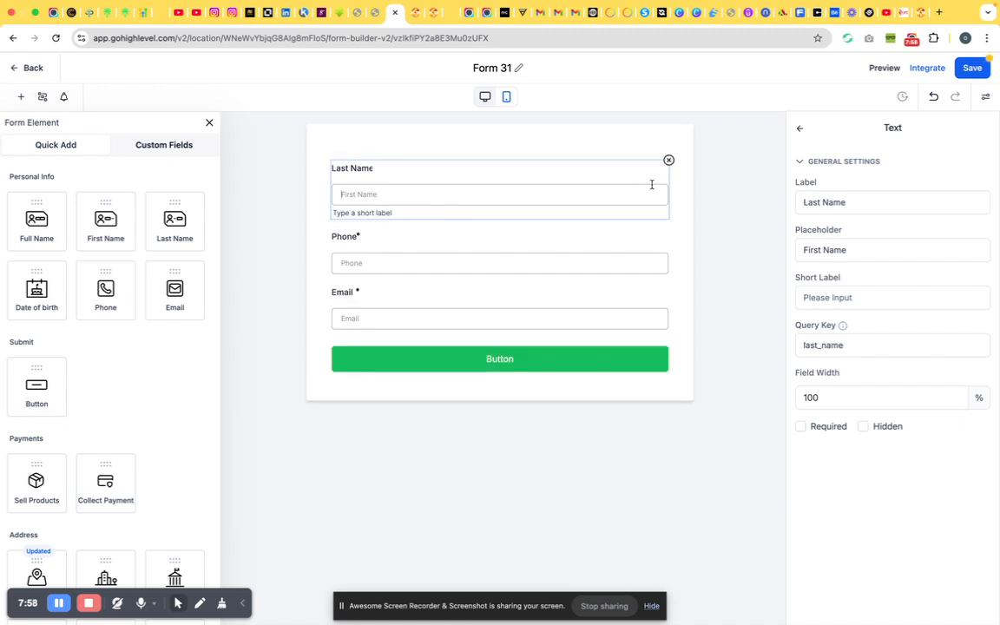
left_click(669, 161)
left_click(666, 183)
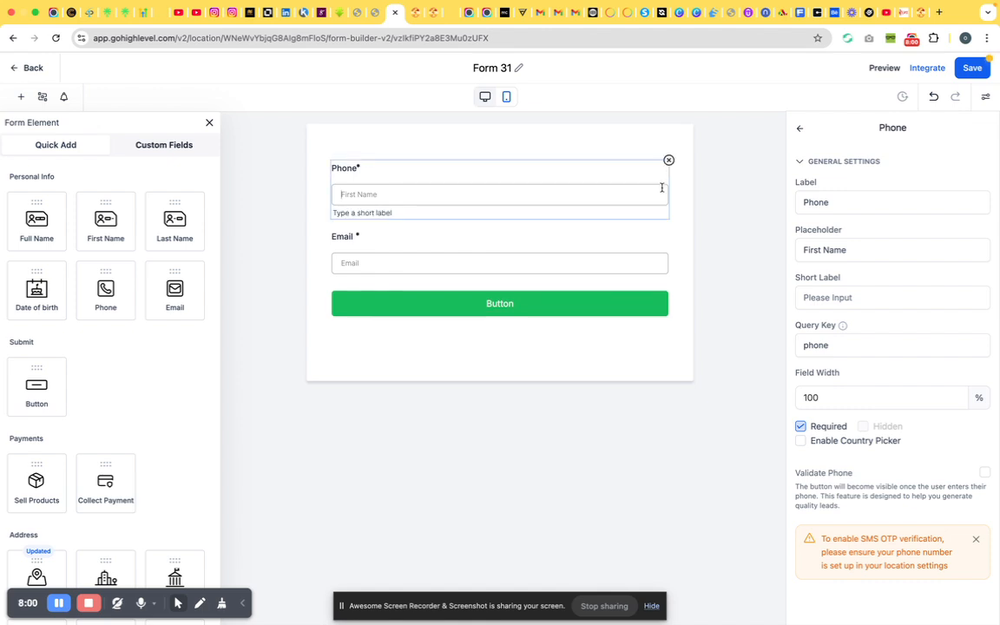
left_click(668, 162)
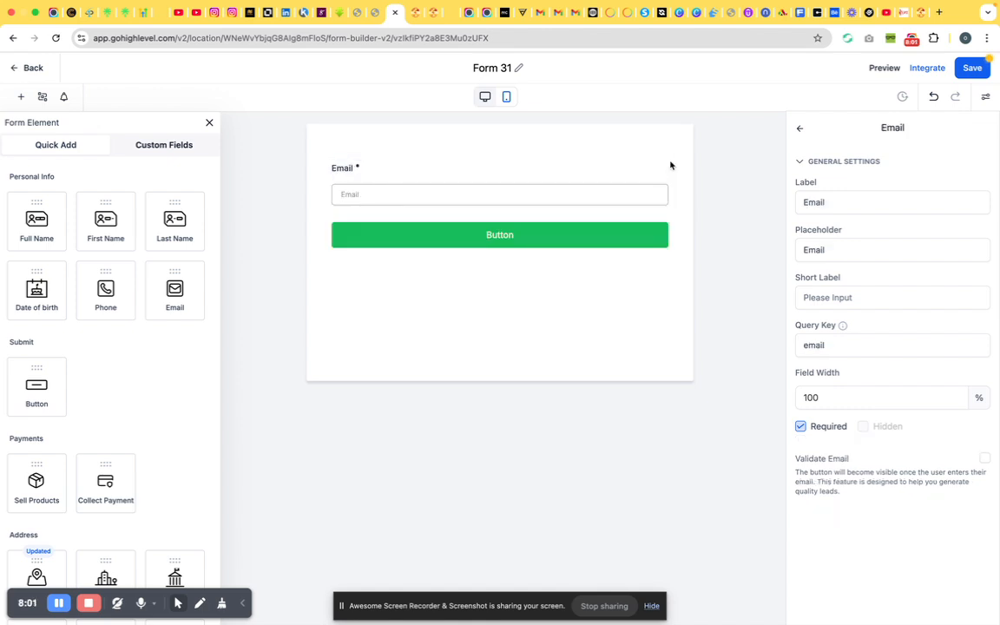
left_click(659, 186)
left_click(669, 160)
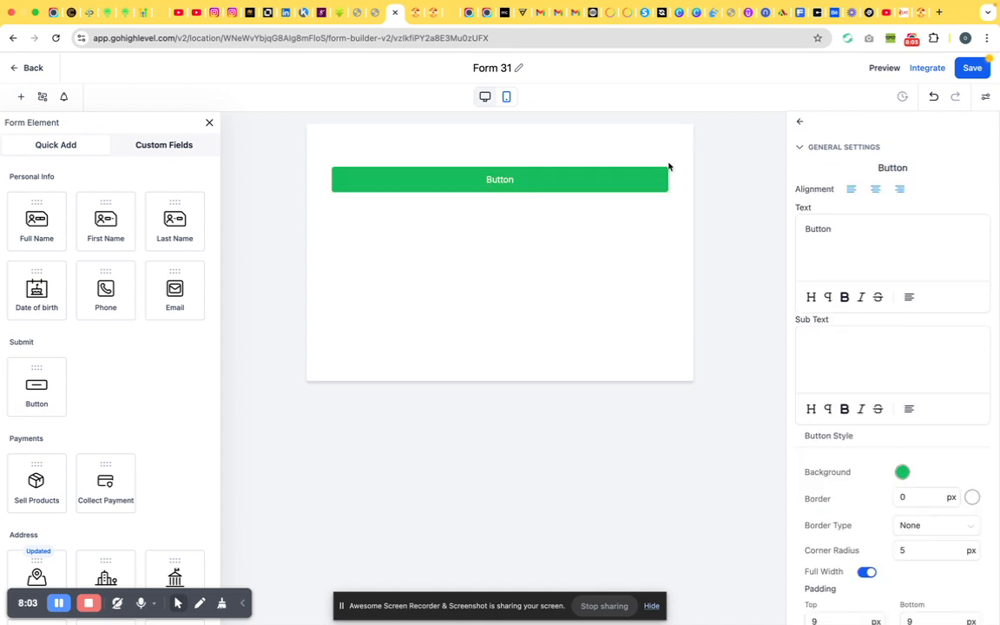
left_click(669, 164)
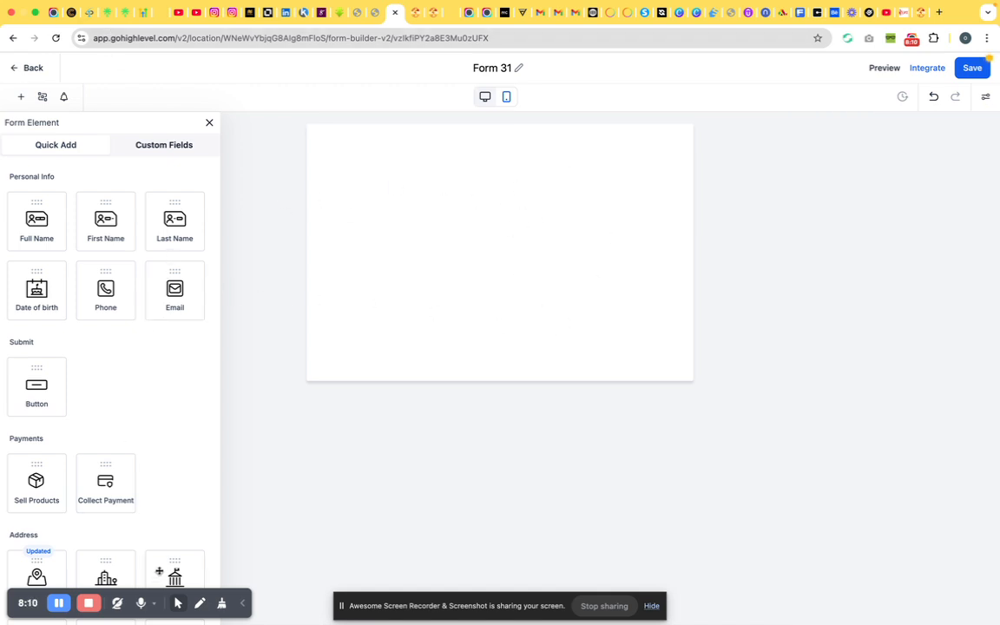
Add First Name to the blank form with Last Name above it, and place Email and Phone between them.
scroll(136, 392, "down", 10)
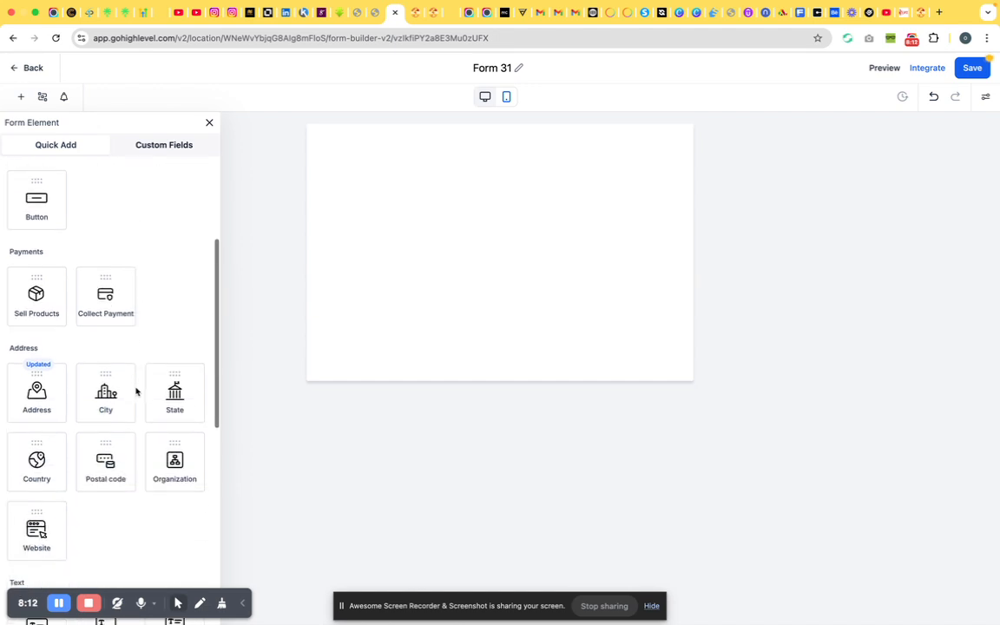
scroll(136, 391, "up", 5)
scroll(135, 392, "up", 5)
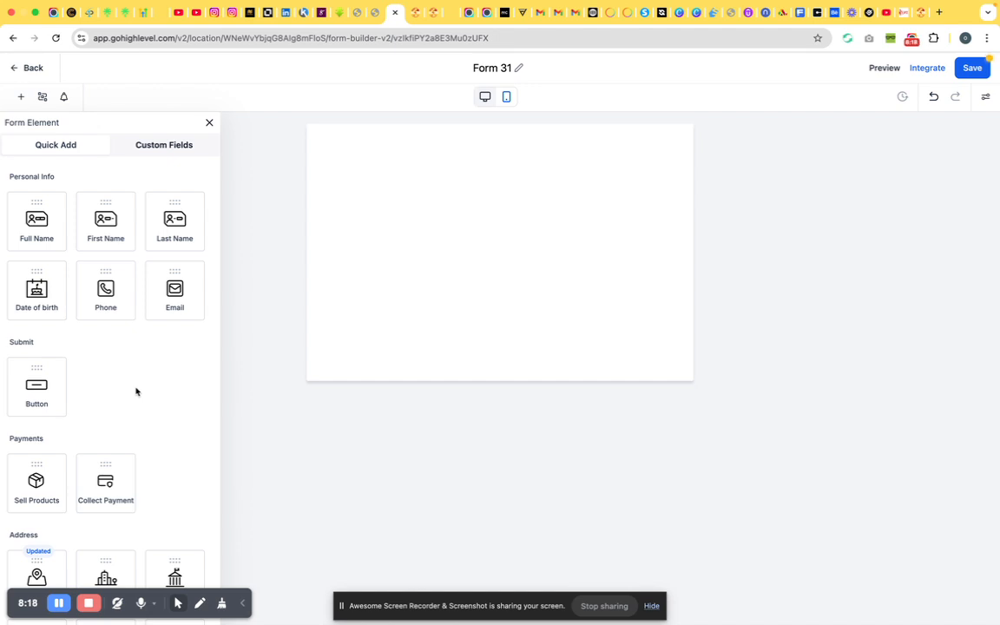
scroll(136, 392, "down", 1)
scroll(137, 392, "up", 1)
left_click_drag(89, 230, 455, 211)
left_click_drag(174, 221, 464, 256)
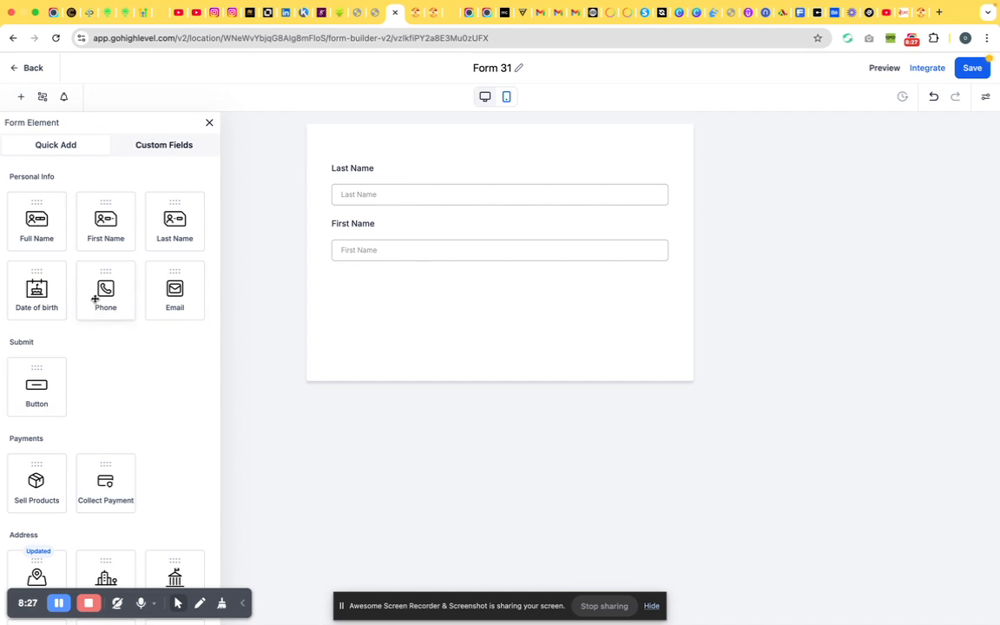
left_click_drag(175, 291, 404, 303)
left_click_drag(105, 287, 481, 353)
Delete the automatically added consent checkboxes and the Privacy Policy and Terms of Service text below the First Name field.
left_click(478, 452)
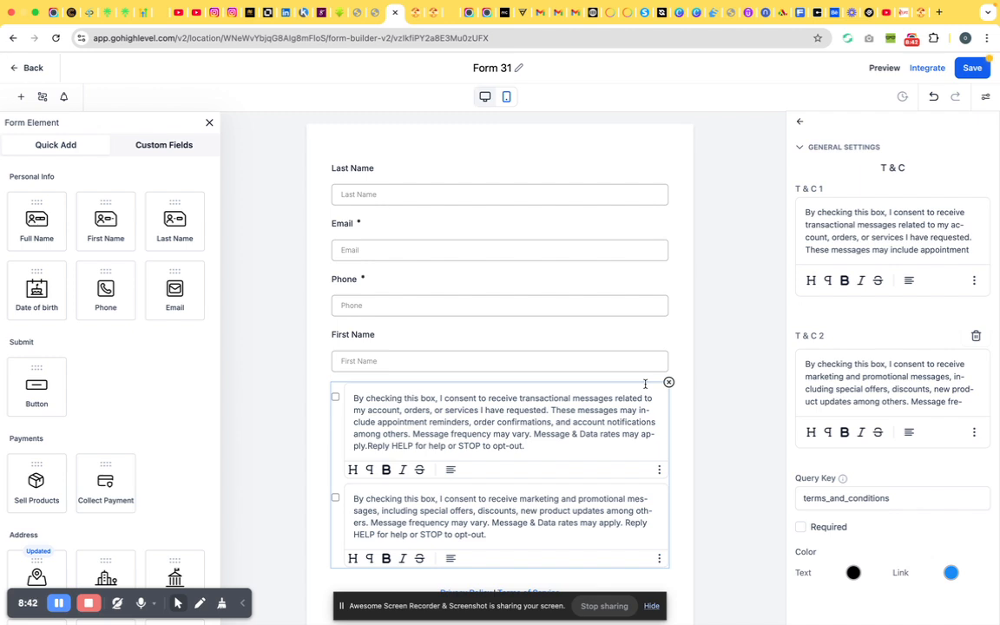
left_click(669, 383)
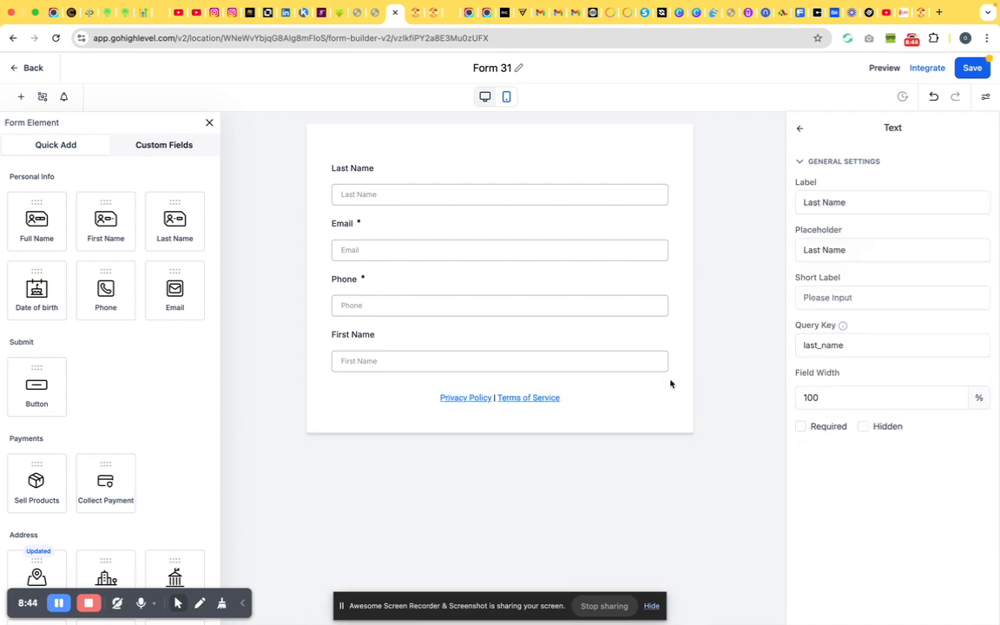
left_click(536, 405)
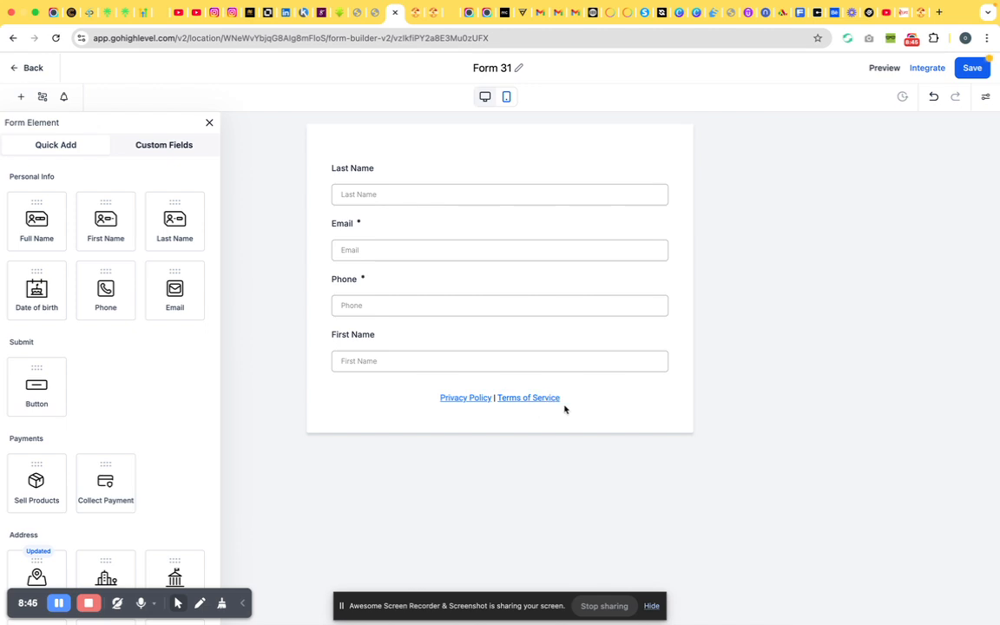
left_click(491, 385)
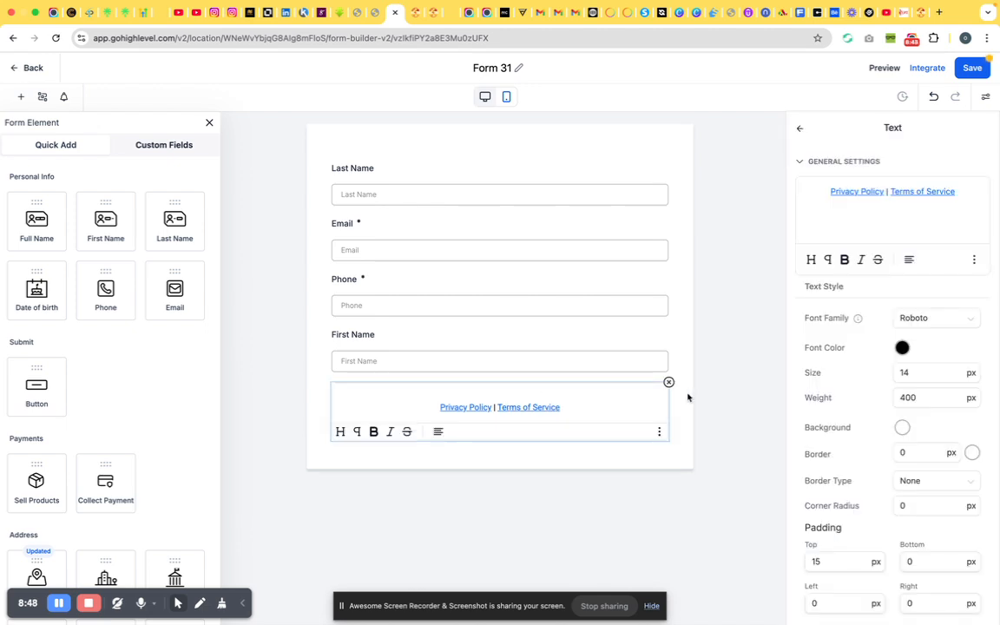
left_click(669, 383)
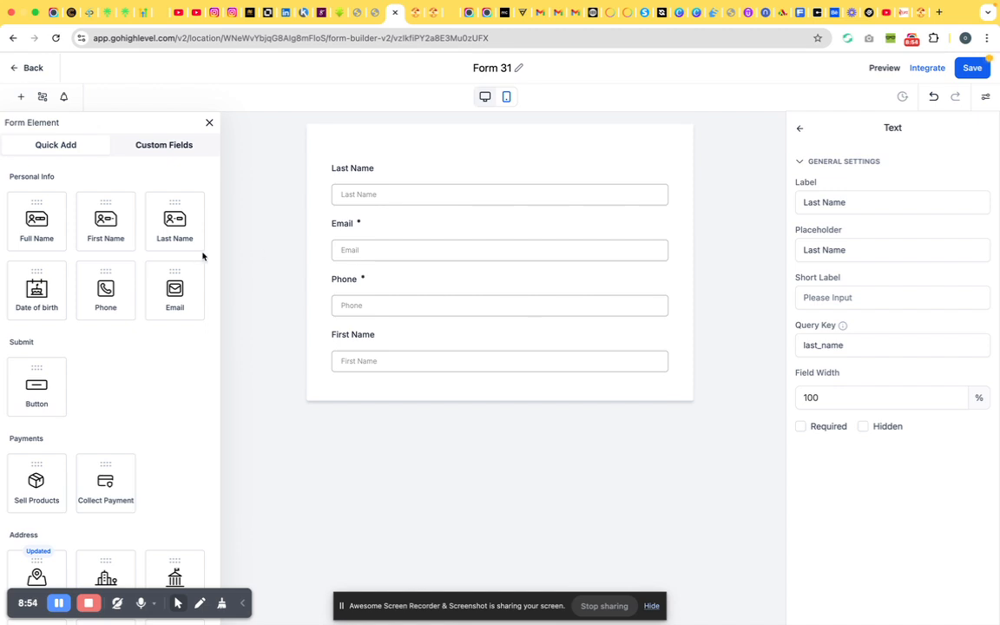
Add a T & C element at the end of the form and reorder the fields as First Name, Last Name, Phone, Email.
scroll(116, 368, "down", 10)
scroll(105, 313, "up", 3)
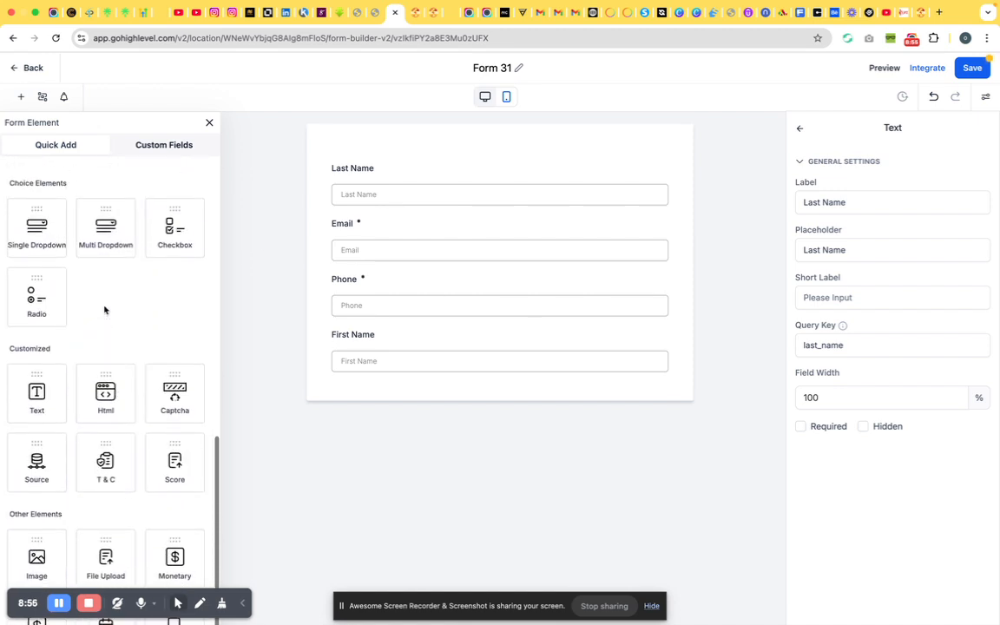
scroll(111, 504, "down", 2)
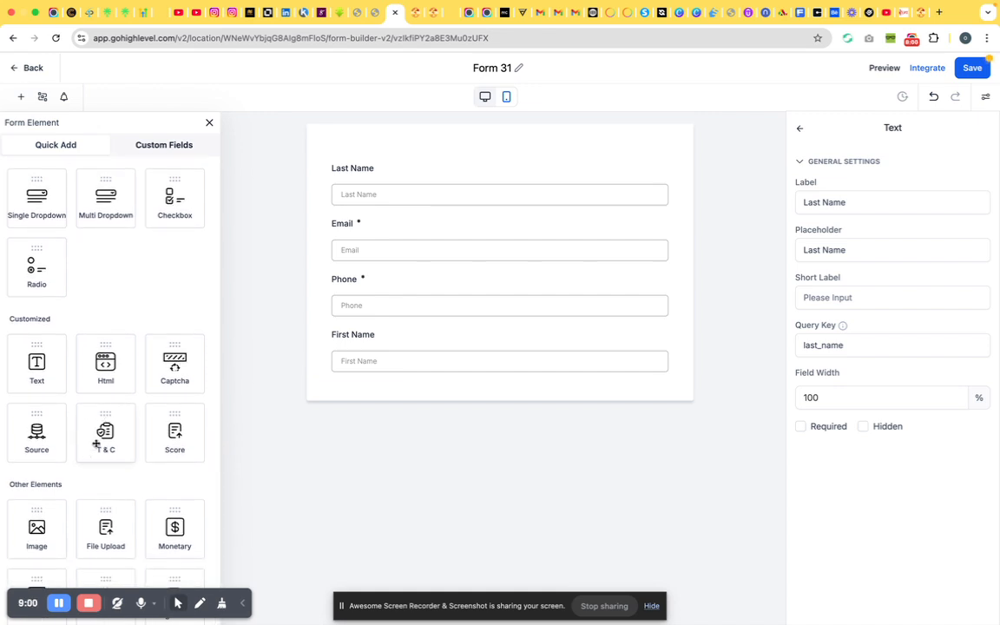
left_click_drag(94, 458, 393, 184)
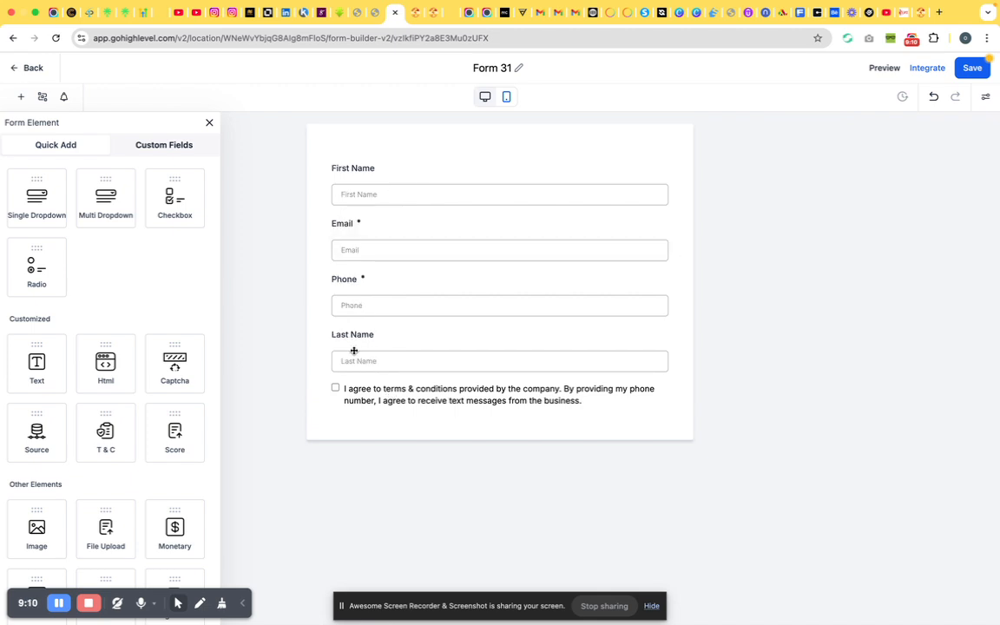
left_click_drag(354, 350, 358, 237)
Add a Date of birth field between Phone and Email.
scroll(129, 371, "down", 1)
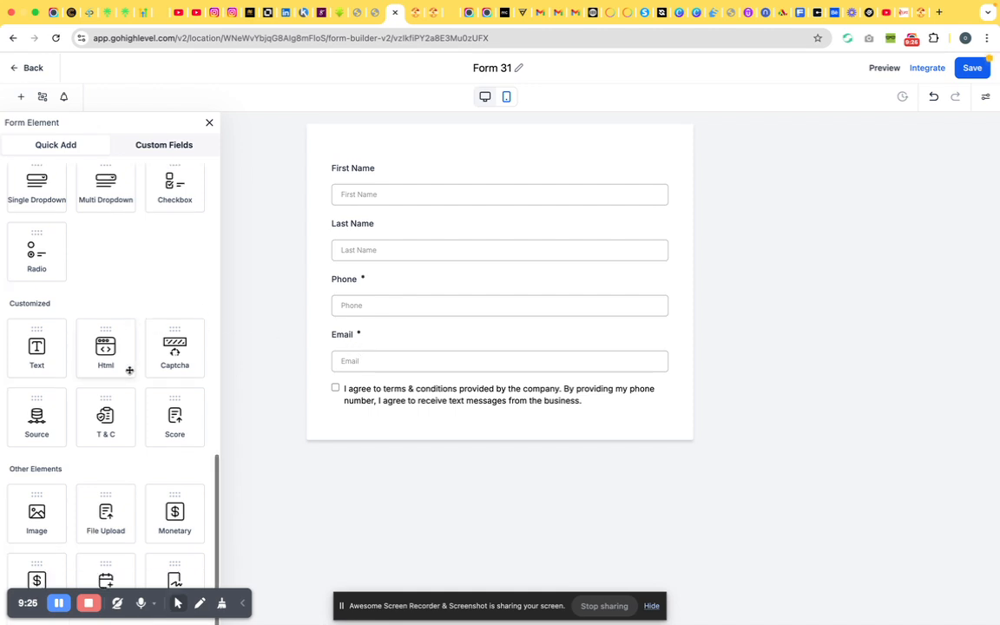
scroll(113, 360, "up", 10)
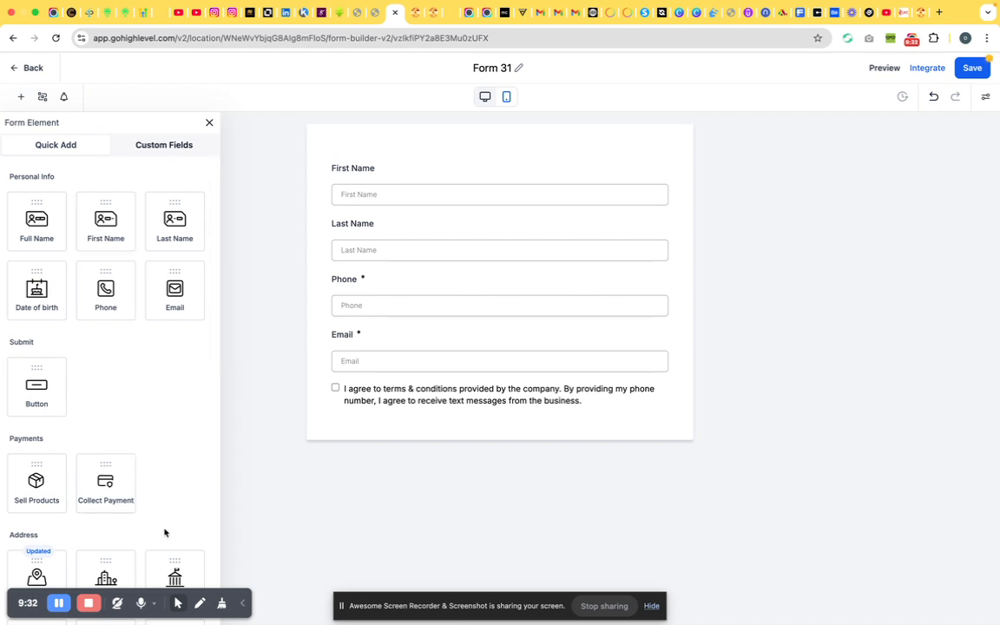
scroll(100, 442, "down", 2)
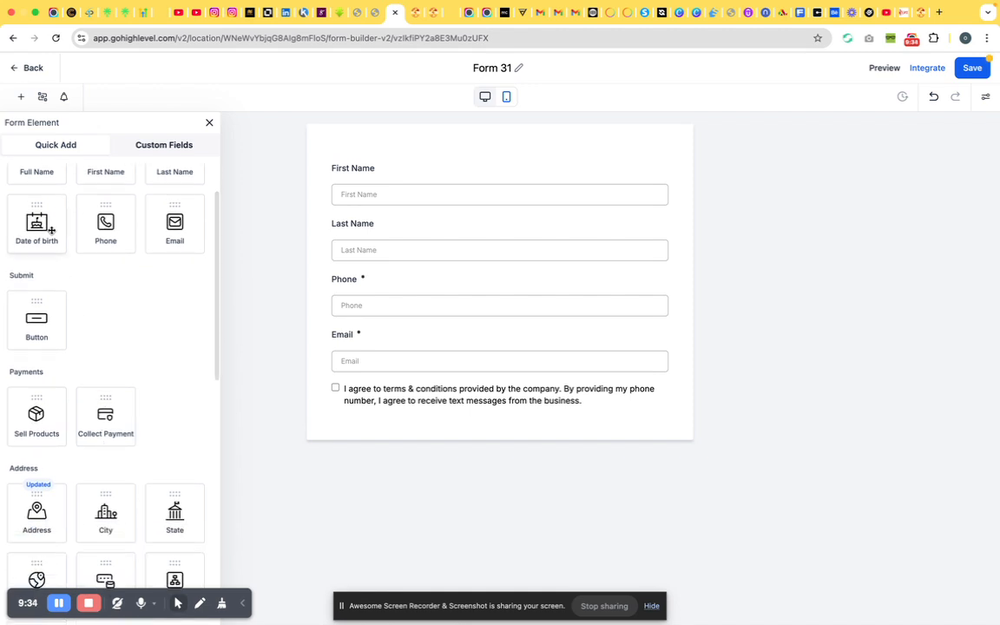
left_click_drag(53, 230, 386, 365)
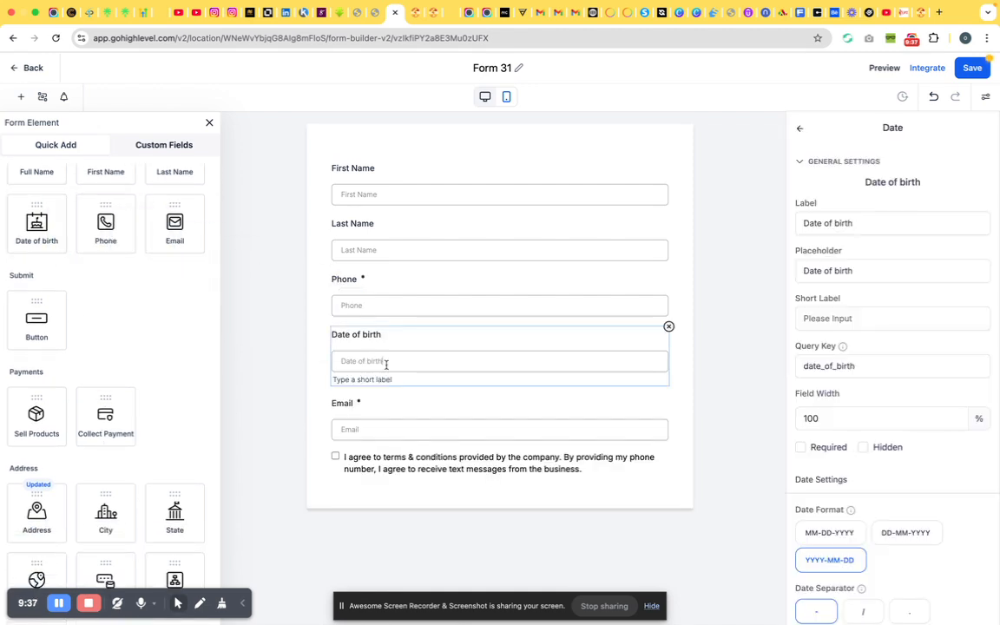
left_click(439, 406)
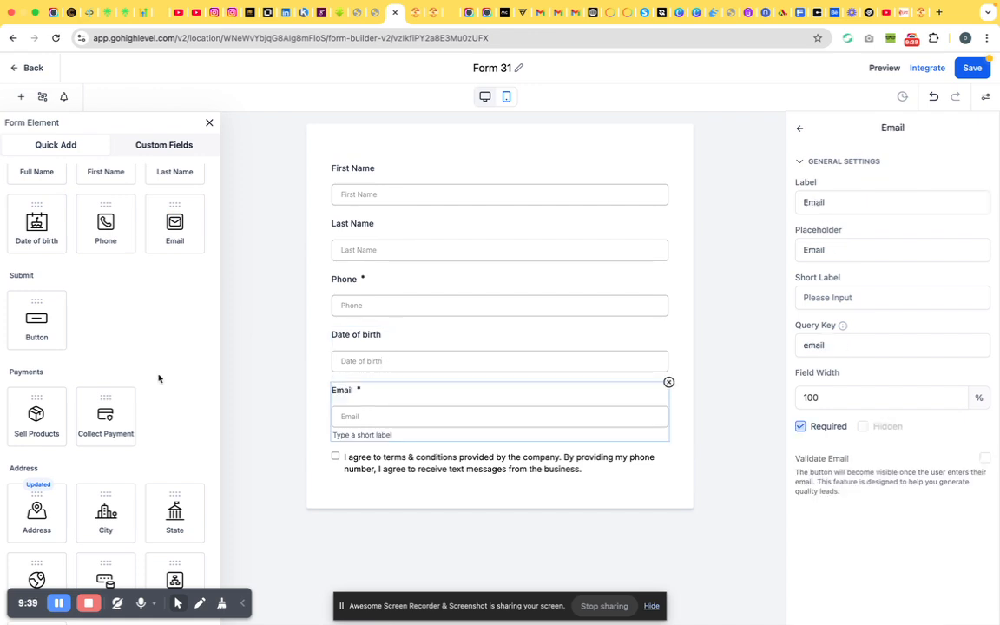
Add a Sell Products payment element between the Email field and the terms checkbox.
scroll(158, 378, "down", 3)
scroll(158, 378, "up", 1)
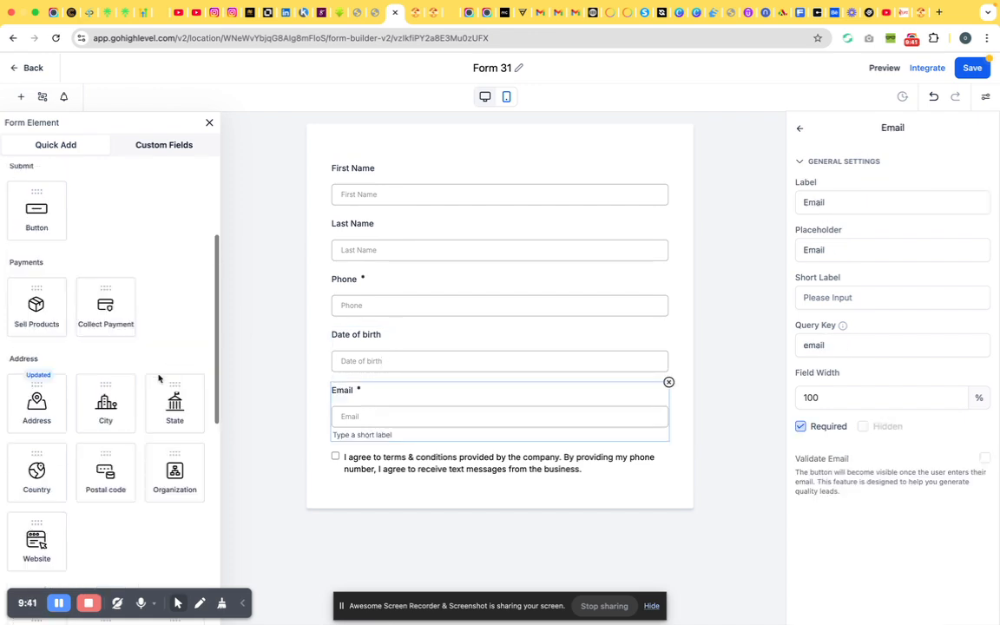
scroll(158, 378, "up", 1)
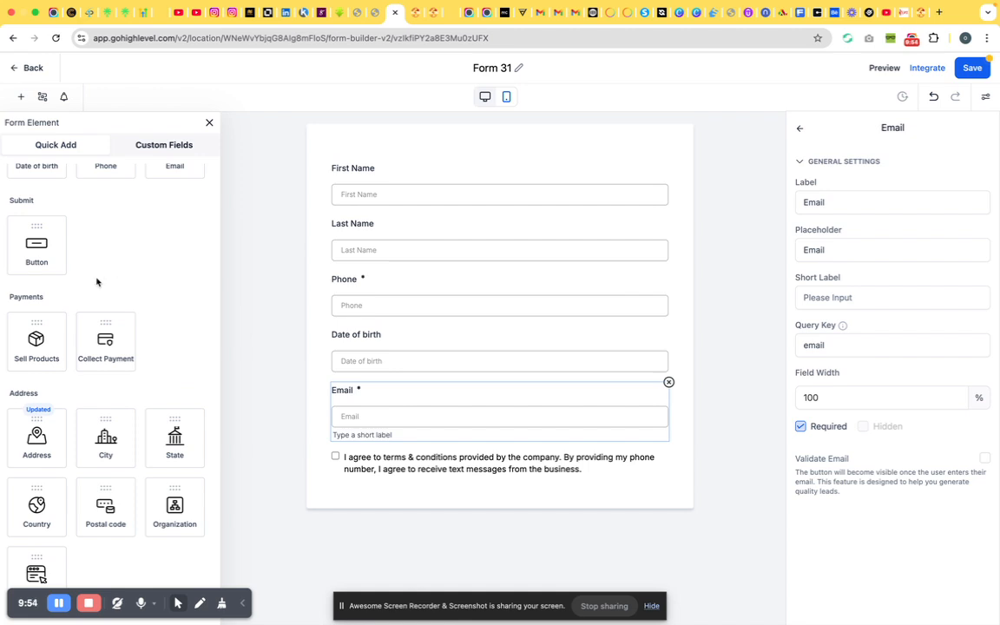
scroll(52, 343, "down", 1)
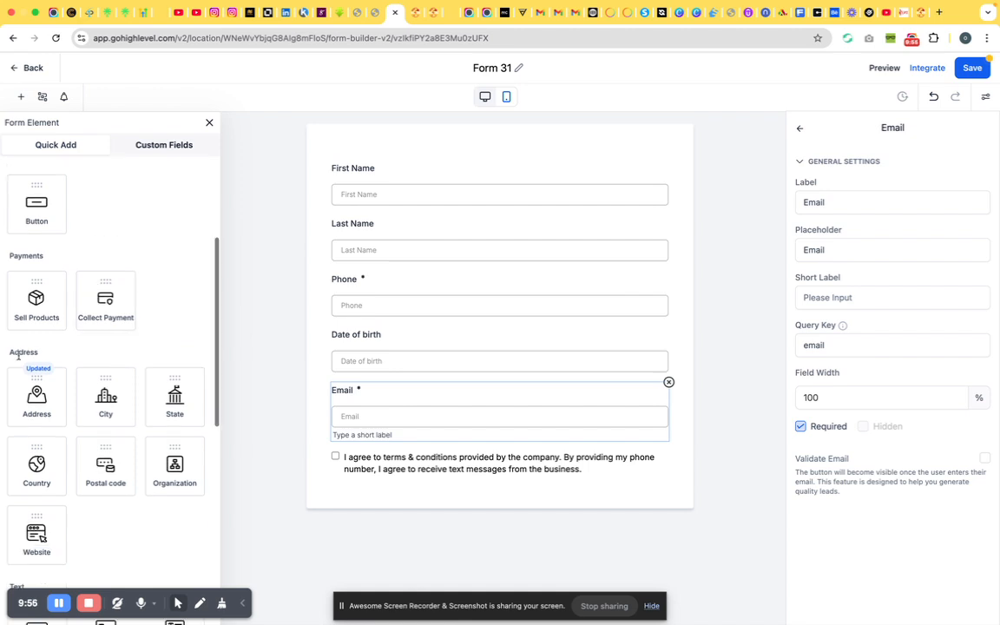
left_click_drag(25, 300, 404, 507)
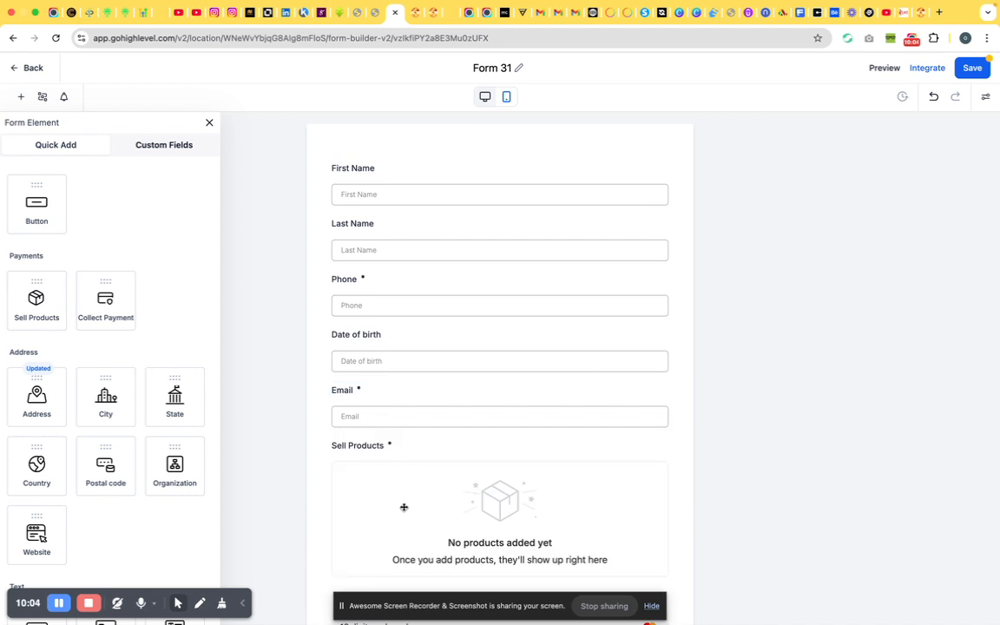
Review the Sell Products element and delete it from the form.
scroll(463, 408, "down", 2)
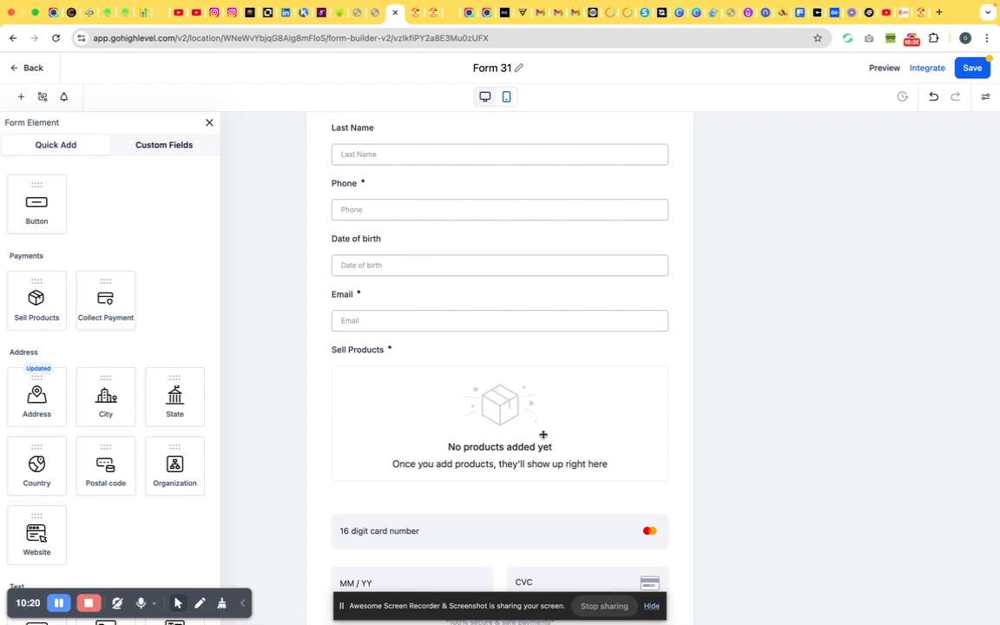
scroll(543, 434, "down", 2)
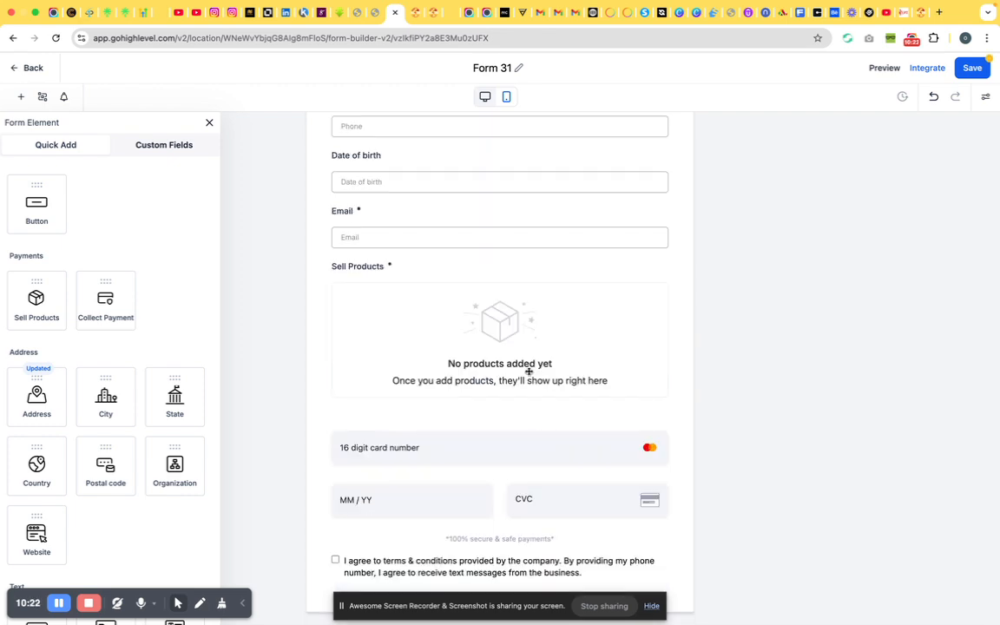
left_click(482, 316)
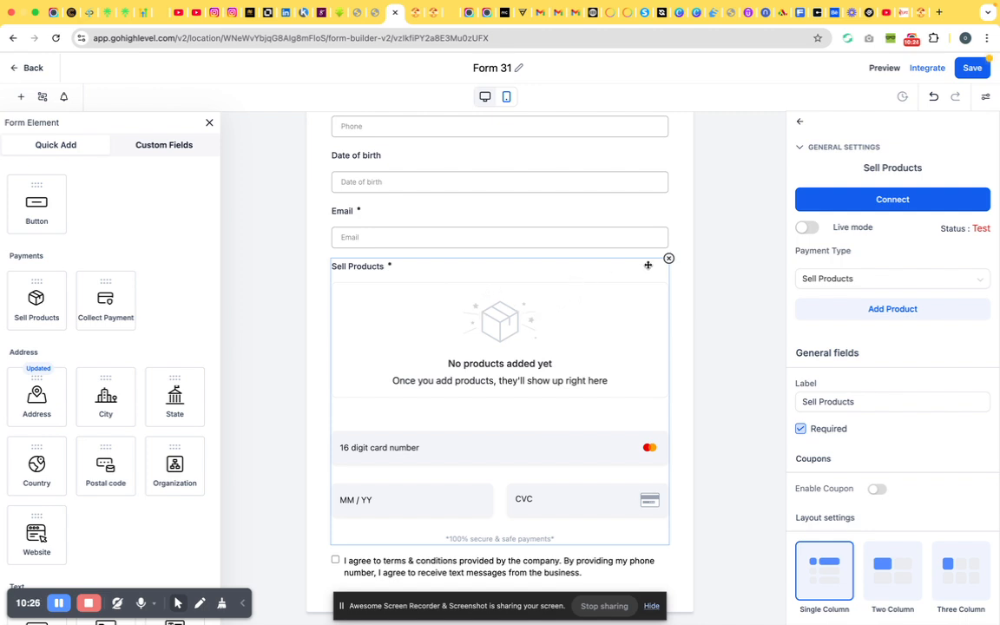
left_click(668, 259)
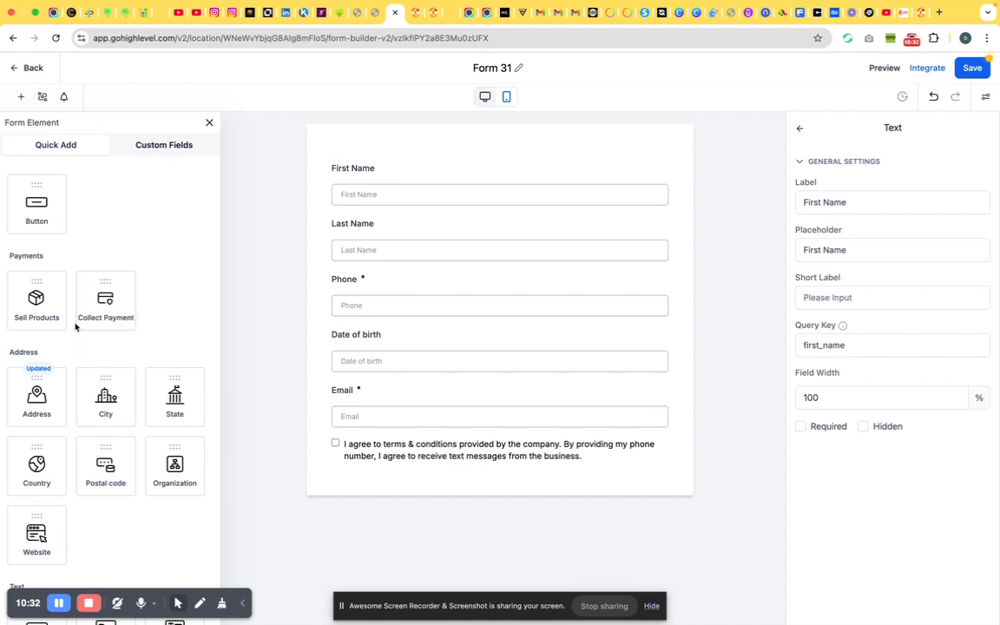
Add a Collect Payment element between the Email field and the terms checkbox and open its settings.
left_click(105, 293)
left_click_drag(106, 296, 422, 473)
scroll(422, 474, "down", 2)
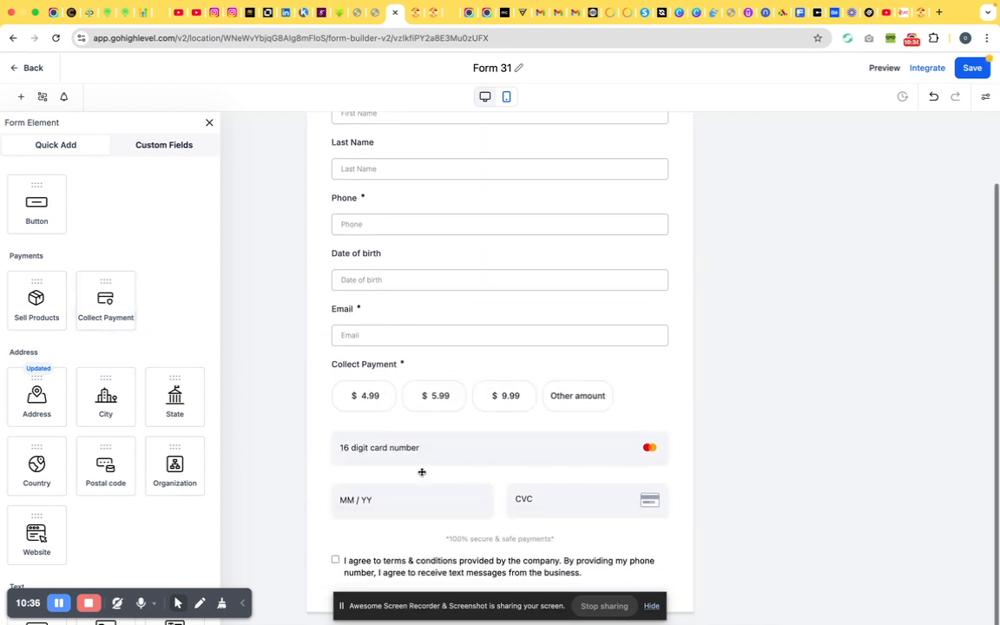
left_click(452, 437)
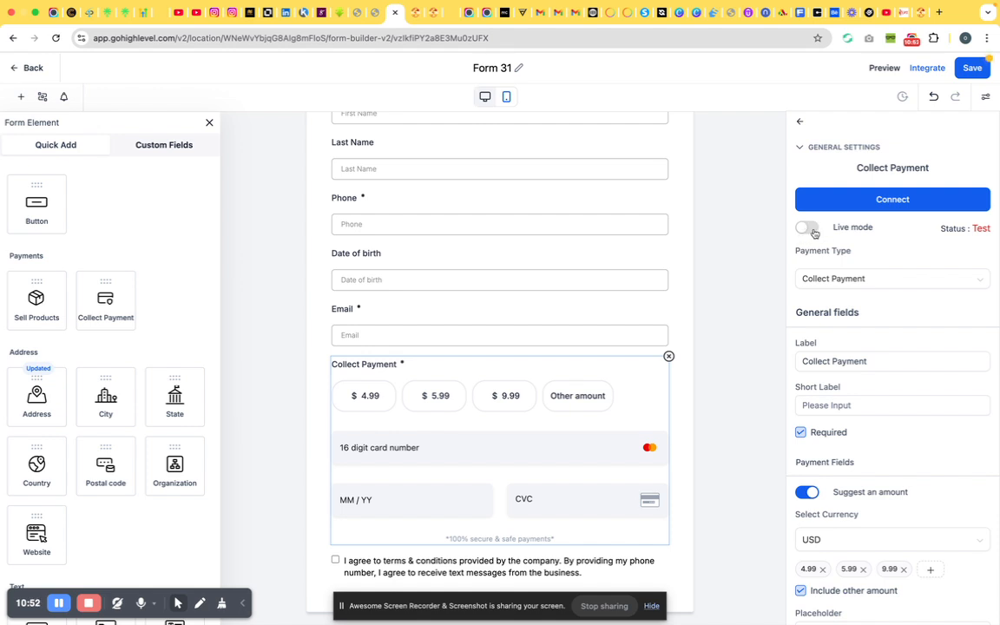
Set the Collect Payment element's label to "Make A Donation".
scroll(793, 274, "down", 1)
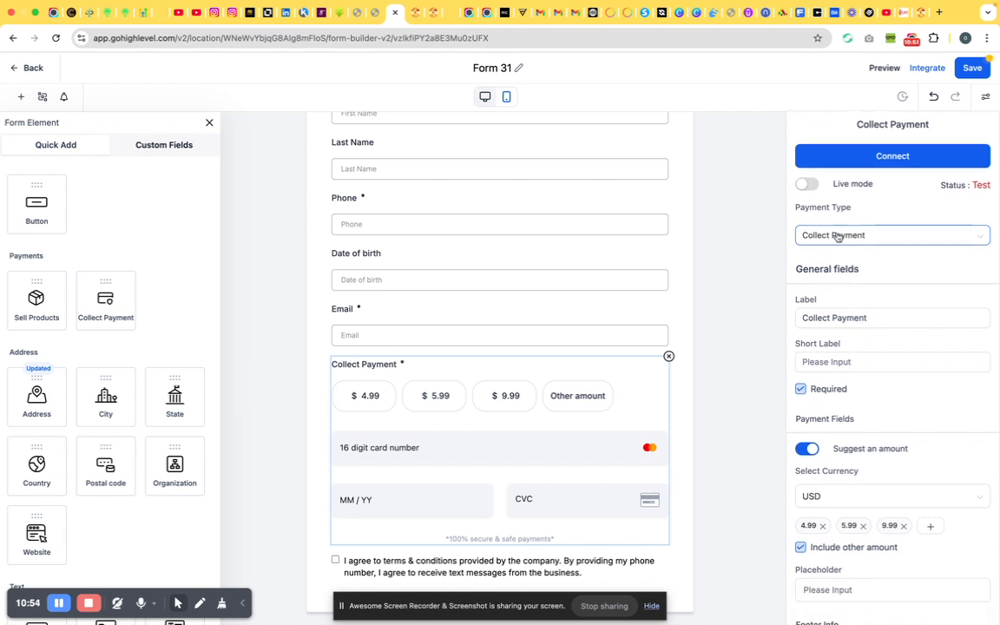
left_click(837, 237)
left_click(836, 236)
triple_click(824, 319)
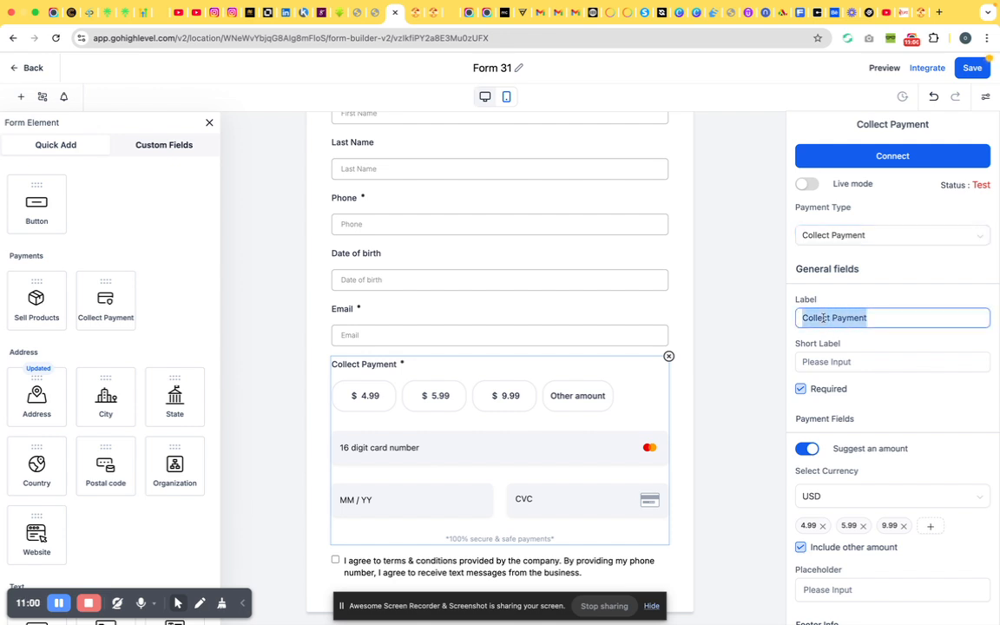
type("M")
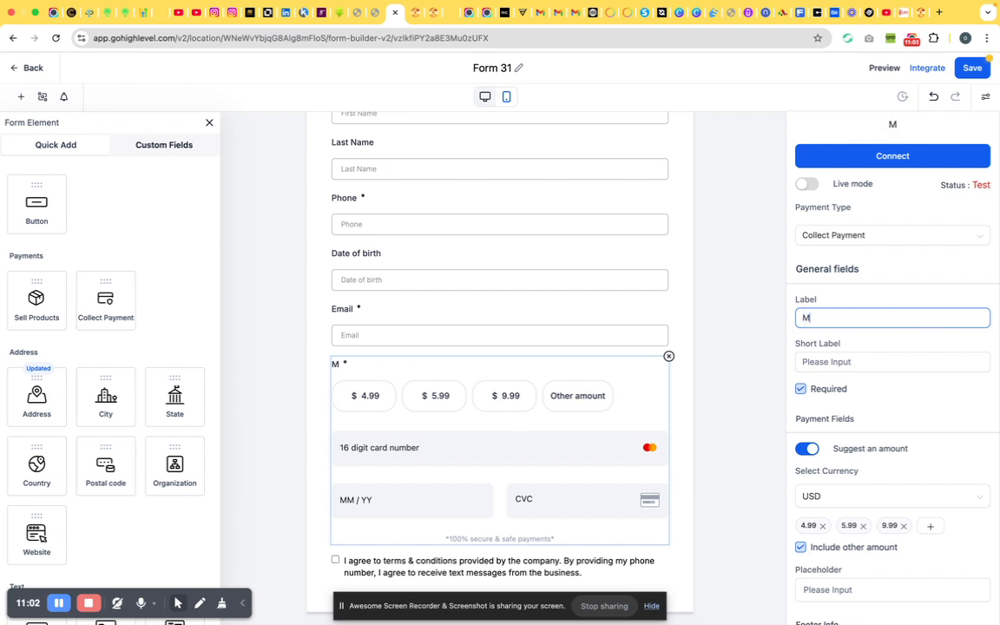
type("ake A D")
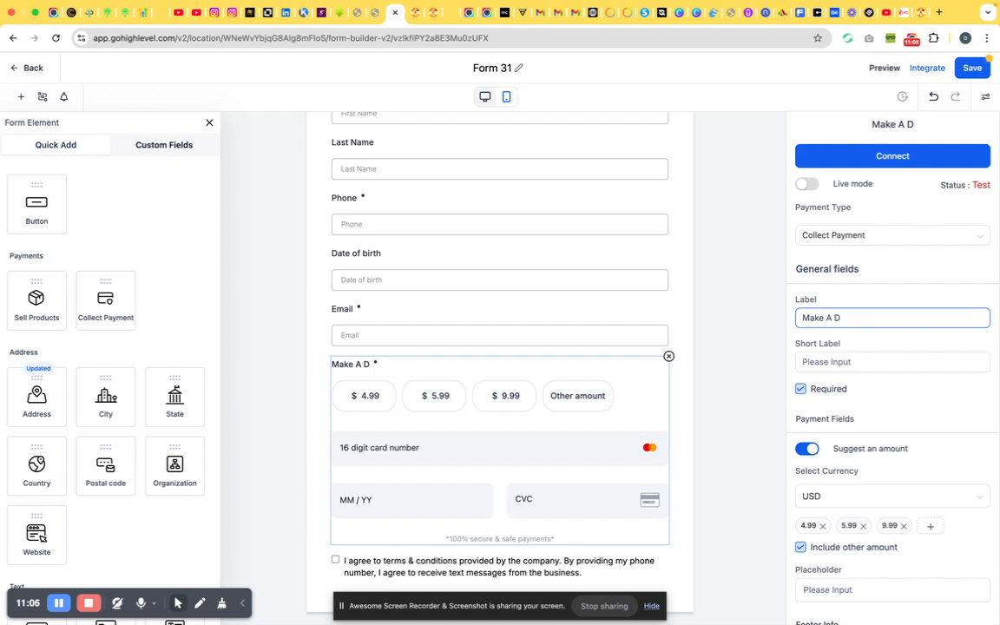
type("onat")
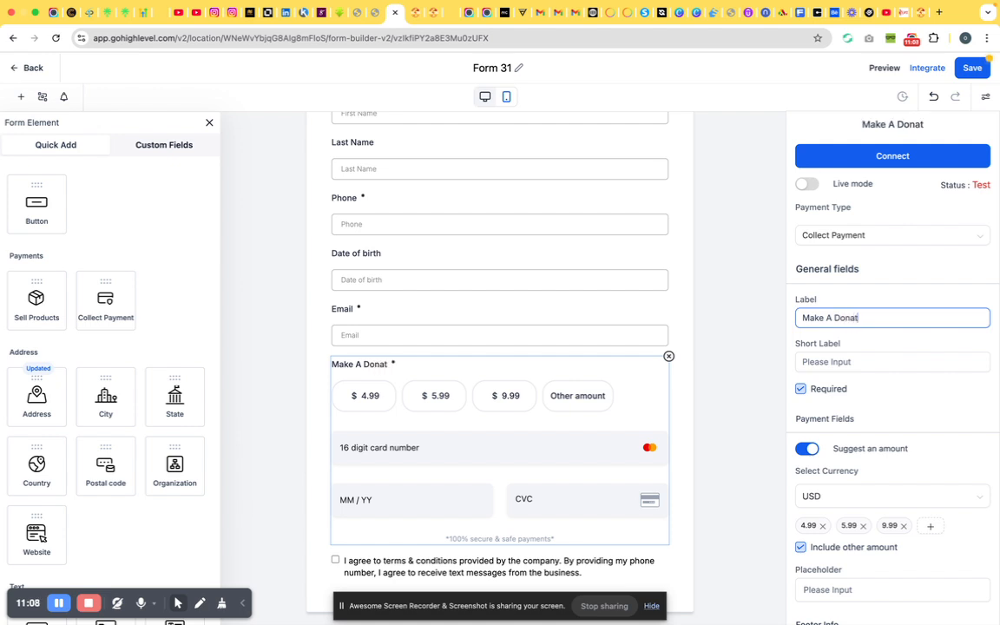
type("ion")
Try "itrwqsdfgnmnbvc" as the donation element's short label, then clear it.
left_click(868, 361)
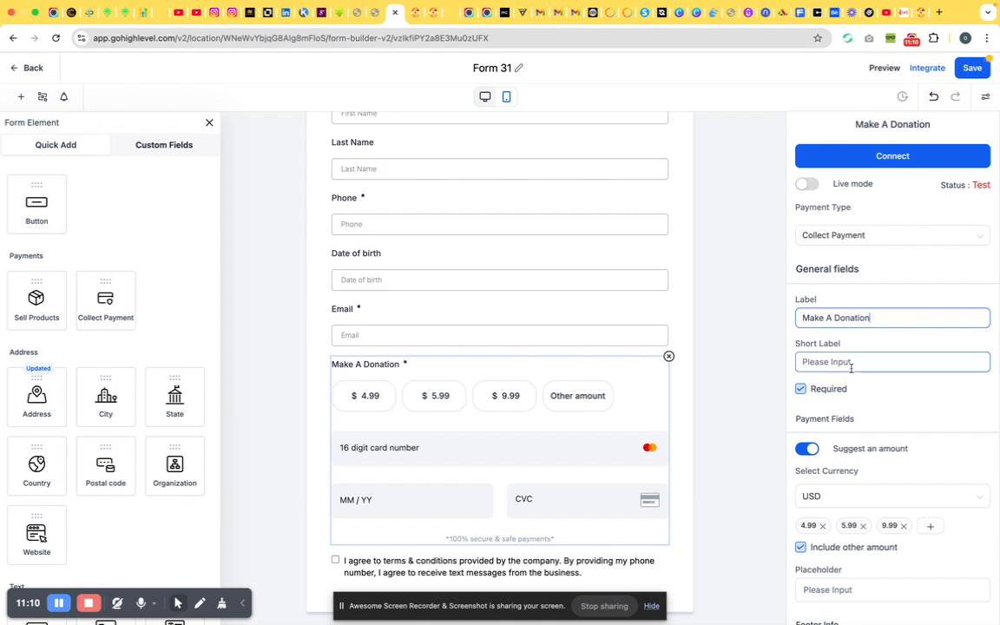
scroll(851, 368, "down", 1)
left_click(844, 297)
scroll(844, 294, "down", 1)
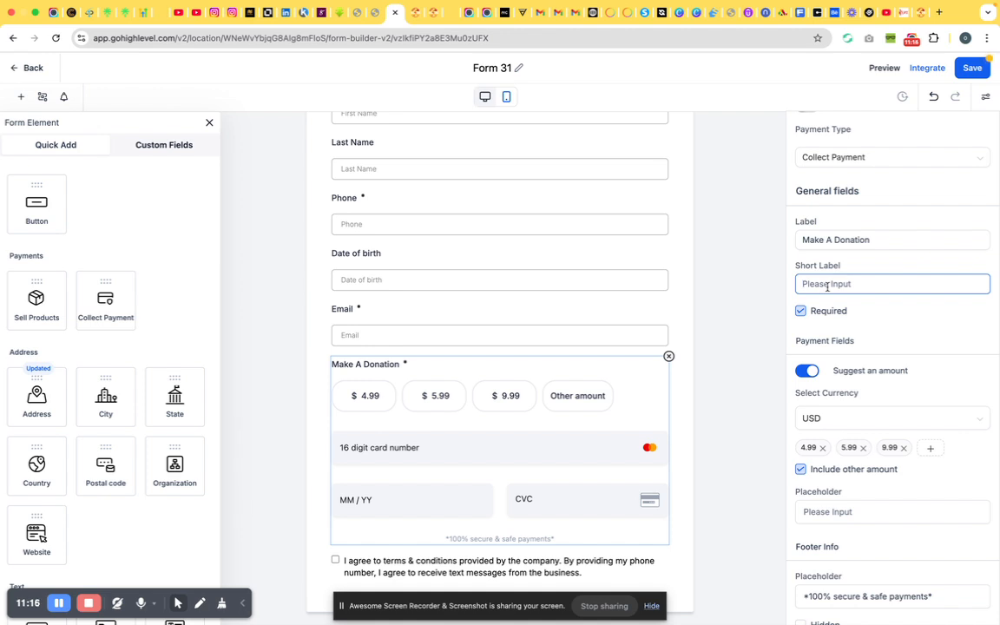
type("Itrwqsdfgnmnbvc")
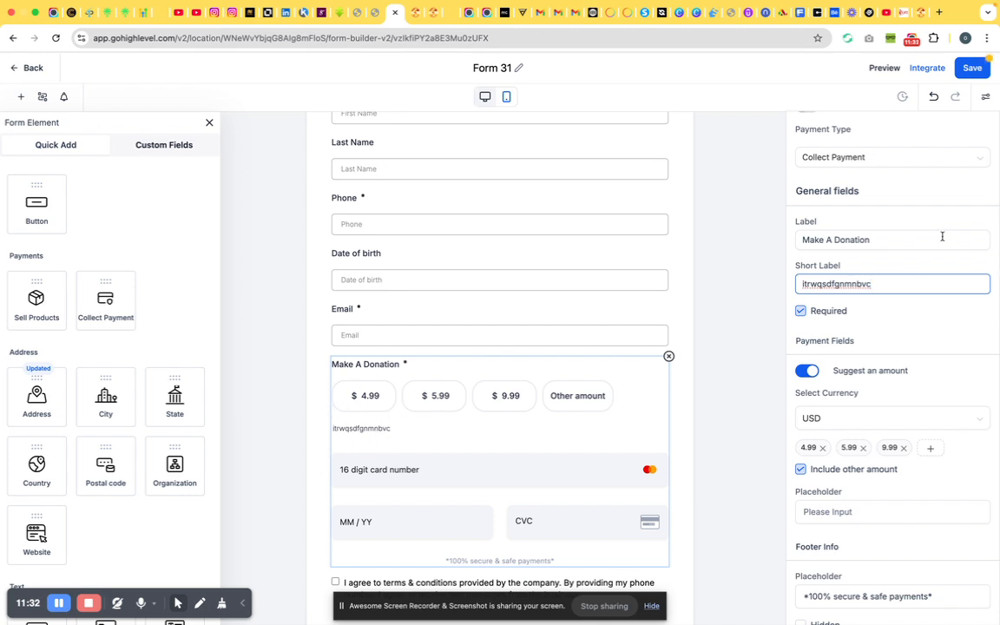
double_click(870, 286)
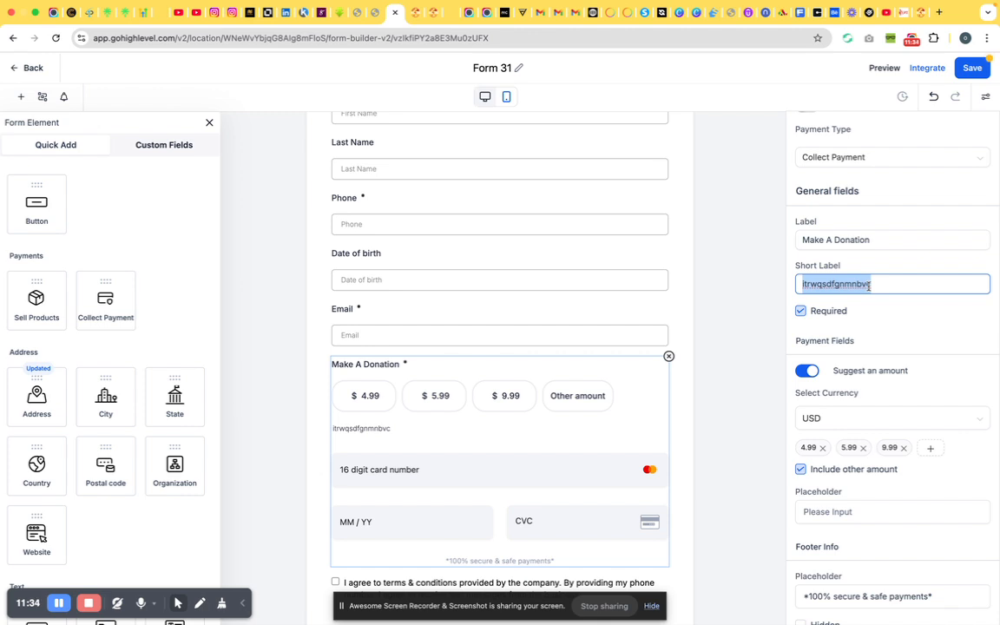
key("BackSpace")
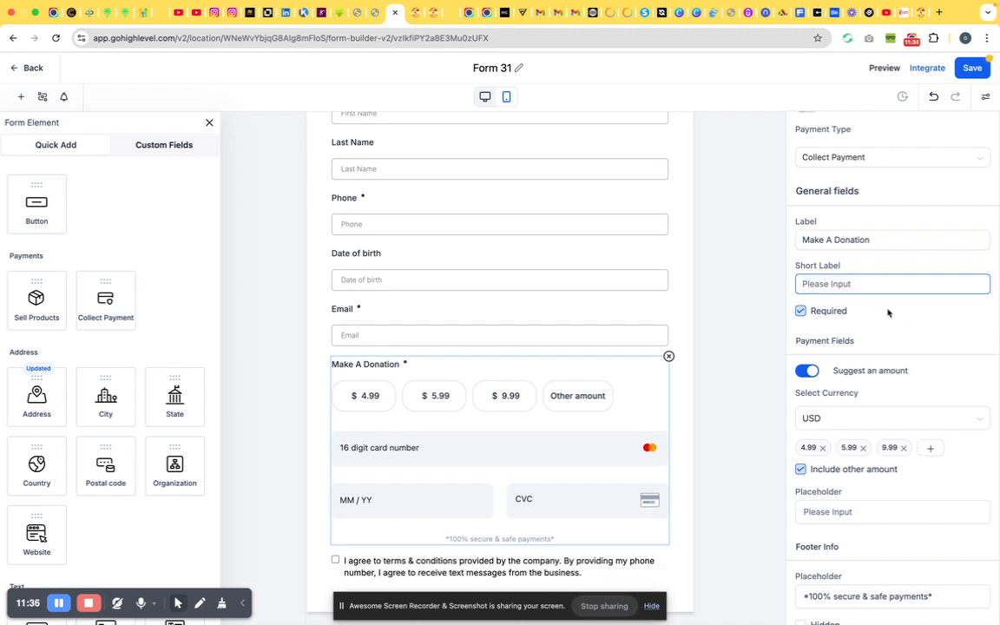
Make the donation payment element optional instead of required.
scroll(890, 315, "down", 1)
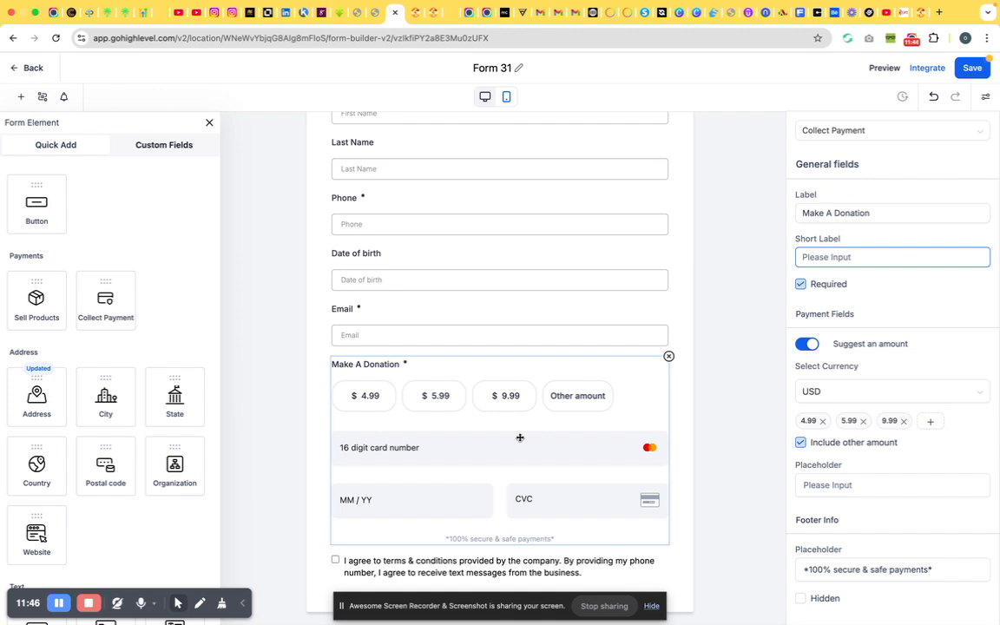
left_click(800, 288)
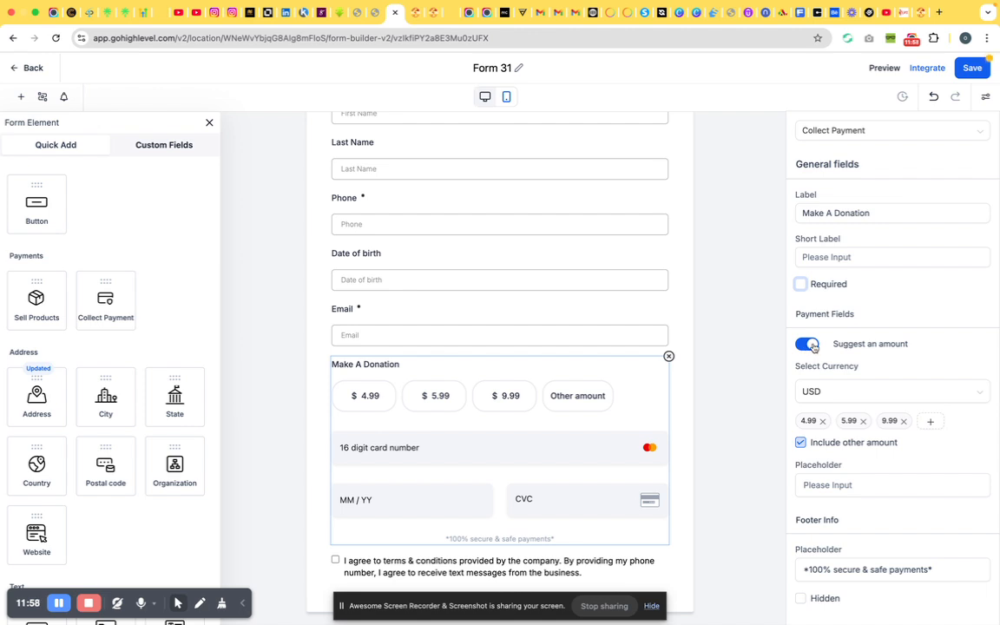
Try the donation element with suggested amounts switched off, then switch them back on.
left_click(809, 345)
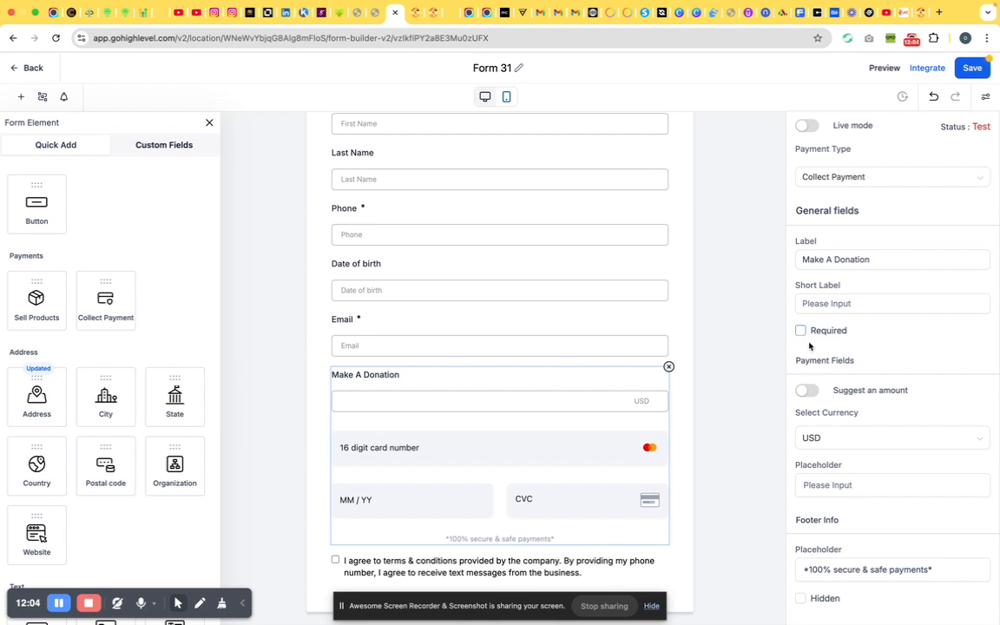
left_click(807, 391)
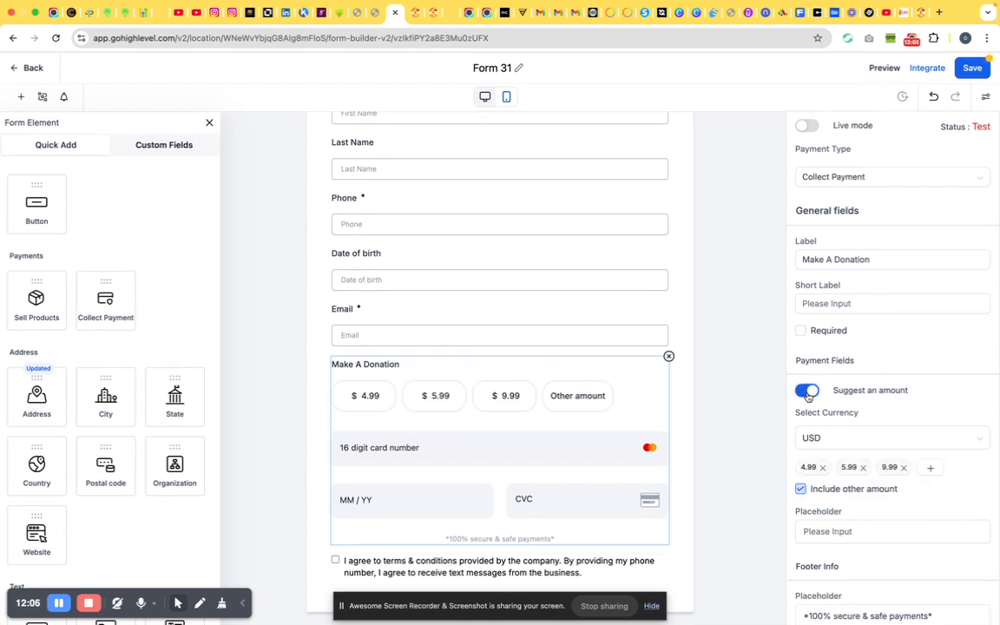
Remove the suggested donation amounts 4.99, 5.99 and 9.99.
scroll(807, 395, "down", 1)
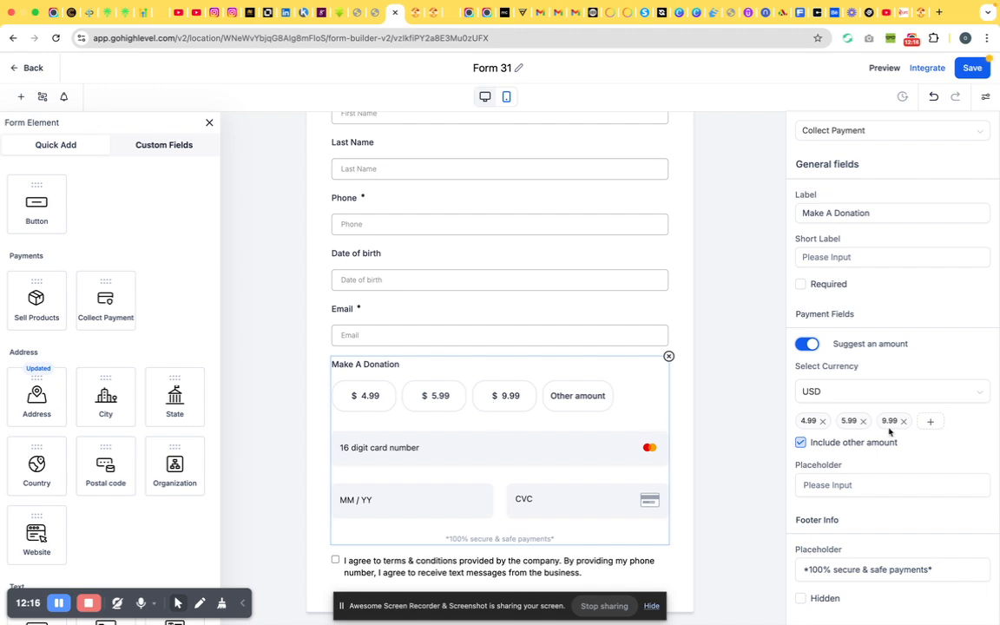
left_click(824, 422)
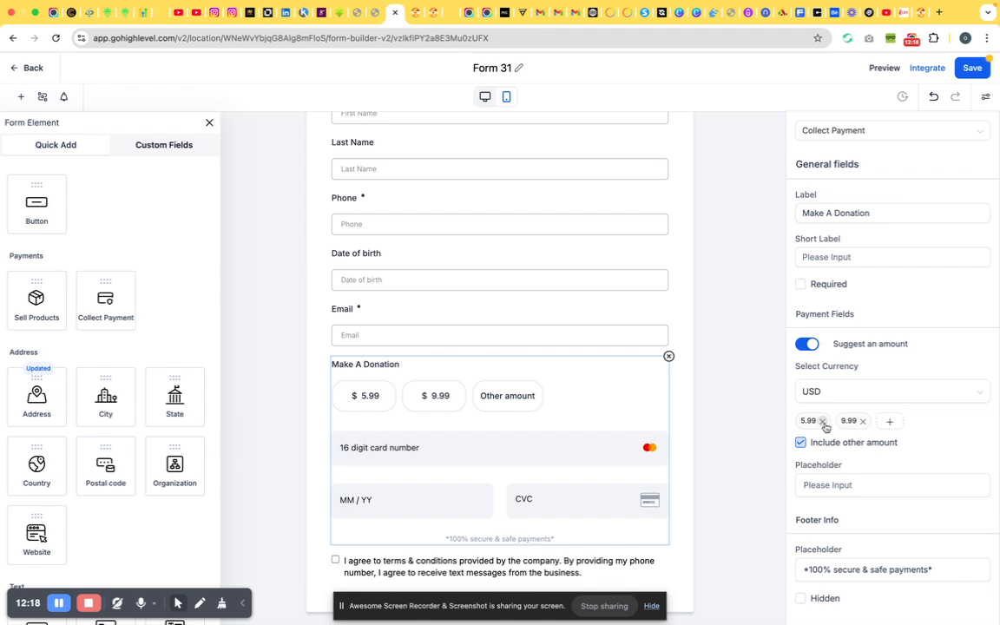
left_click(823, 422)
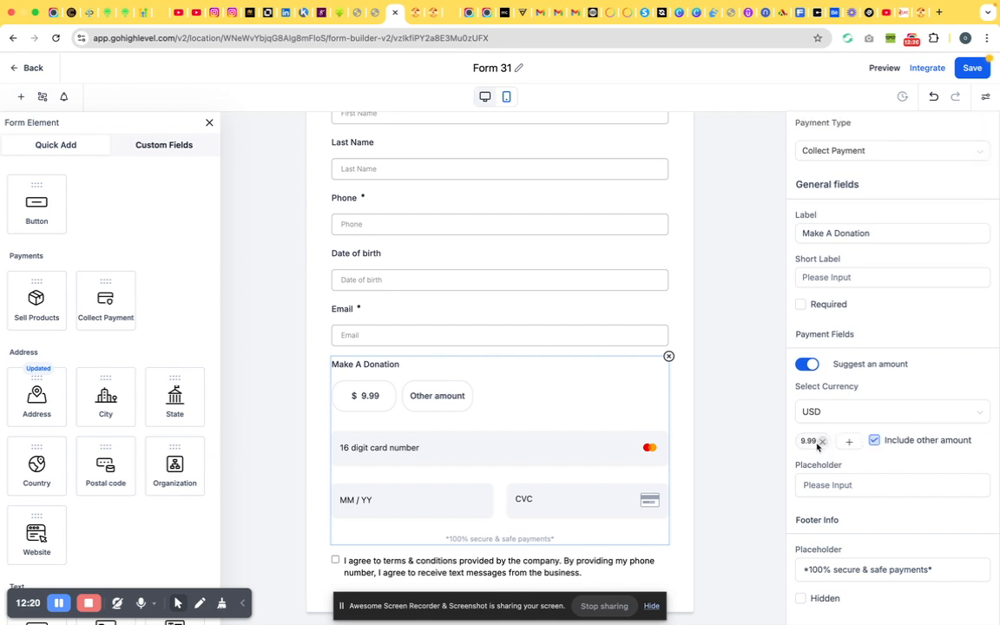
left_click(822, 441)
Add 100, 300 and 1000 as the suggested donation amounts.
left_click(810, 440)
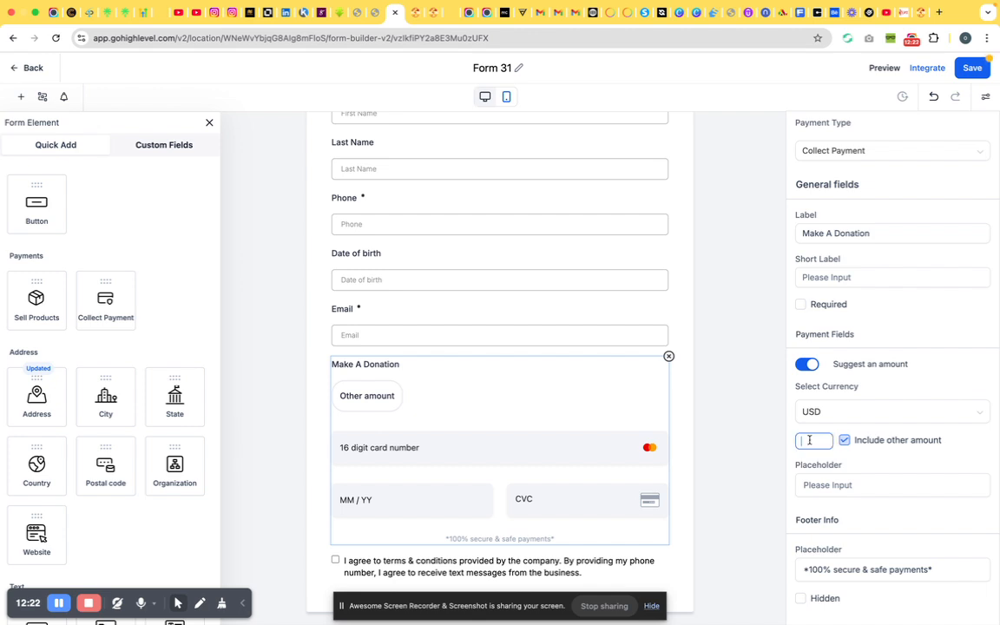
type("100")
key("Return")
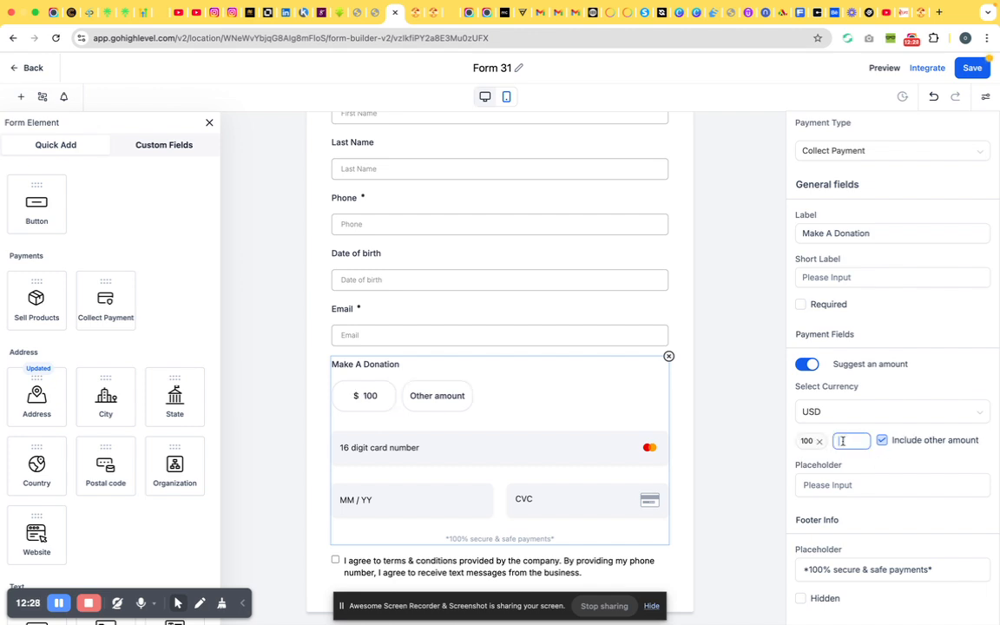
type("300")
key("Return")
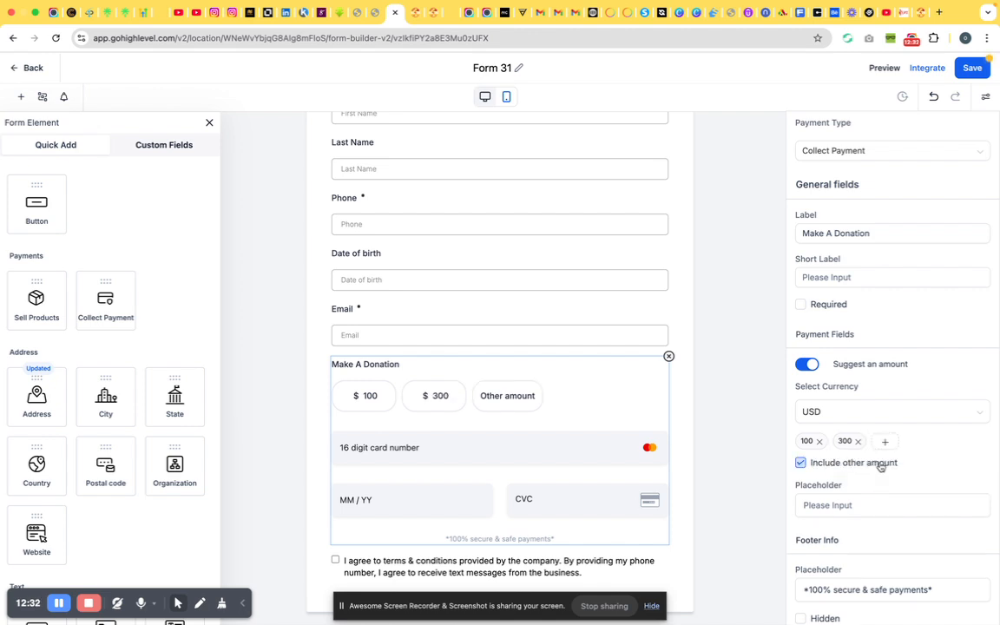
type("1000")
key("Return")
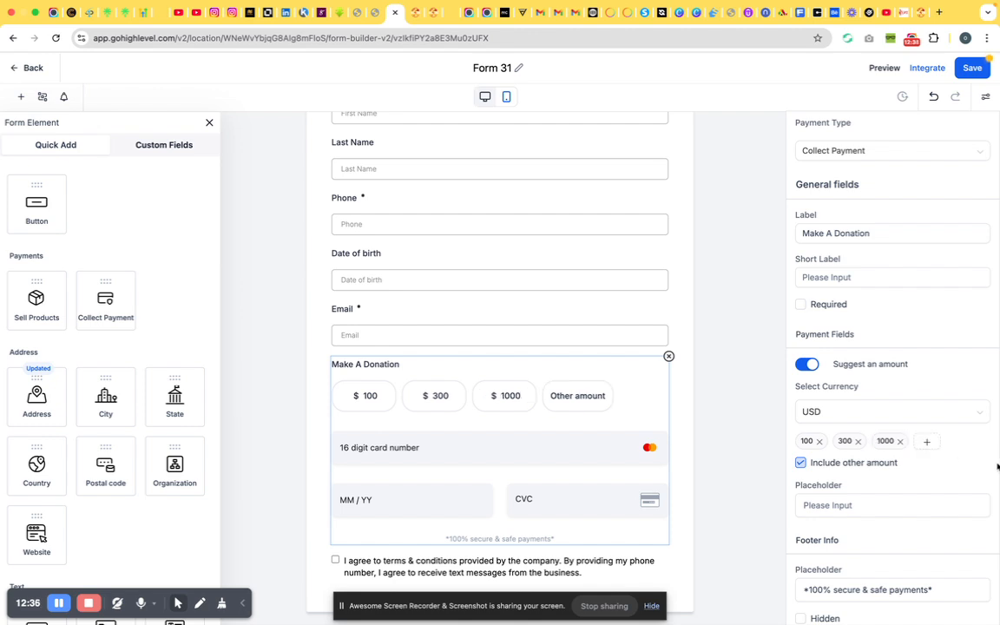
Try "qawsdrftgh" as the placeholder in the donation element's payment fields, then clear it.
left_click(873, 505)
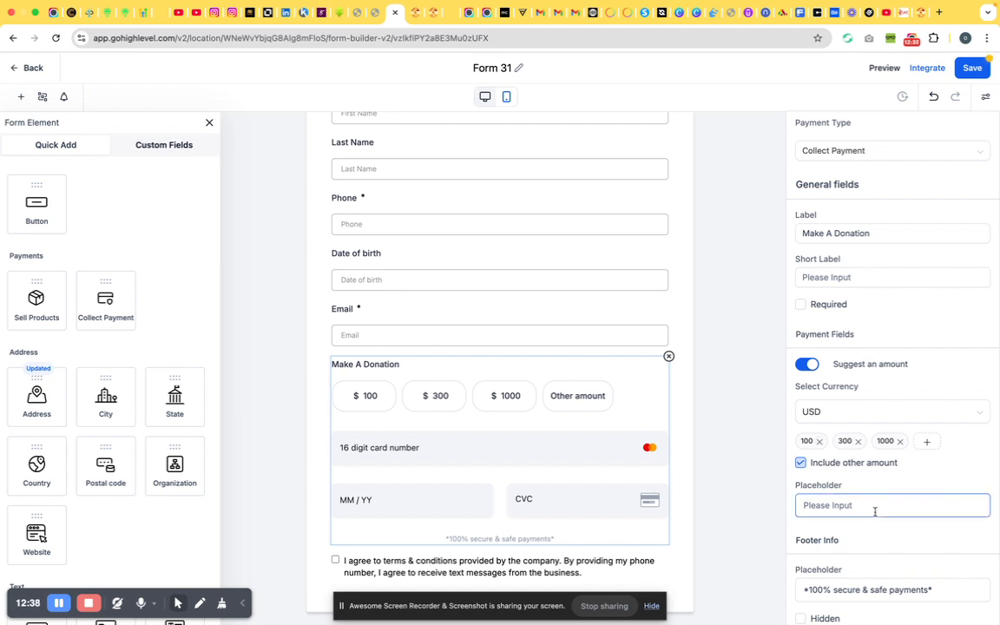
scroll(876, 511, "down", 1)
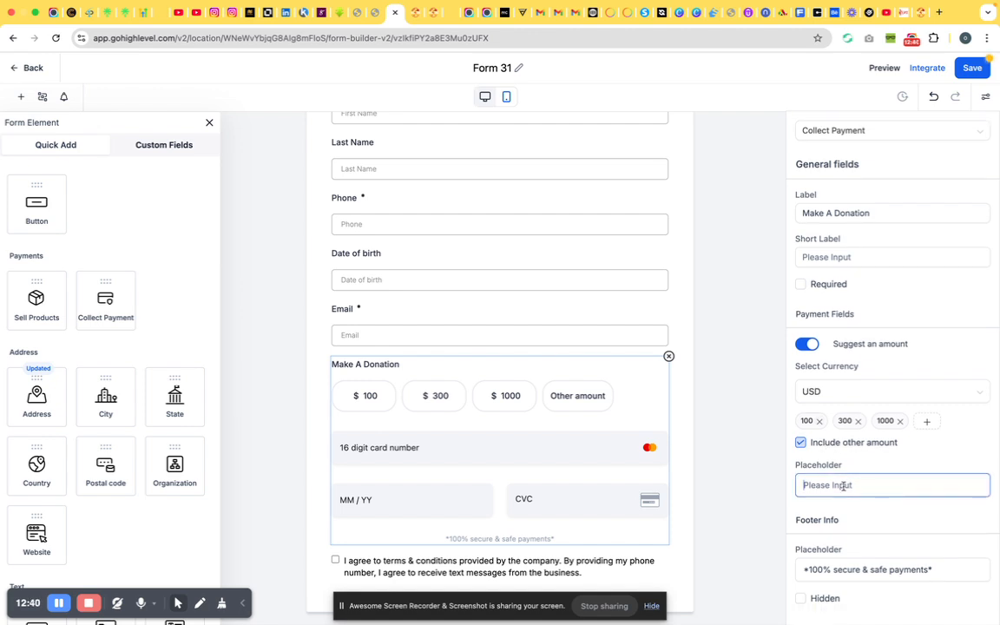
type("qawsdrftgh")
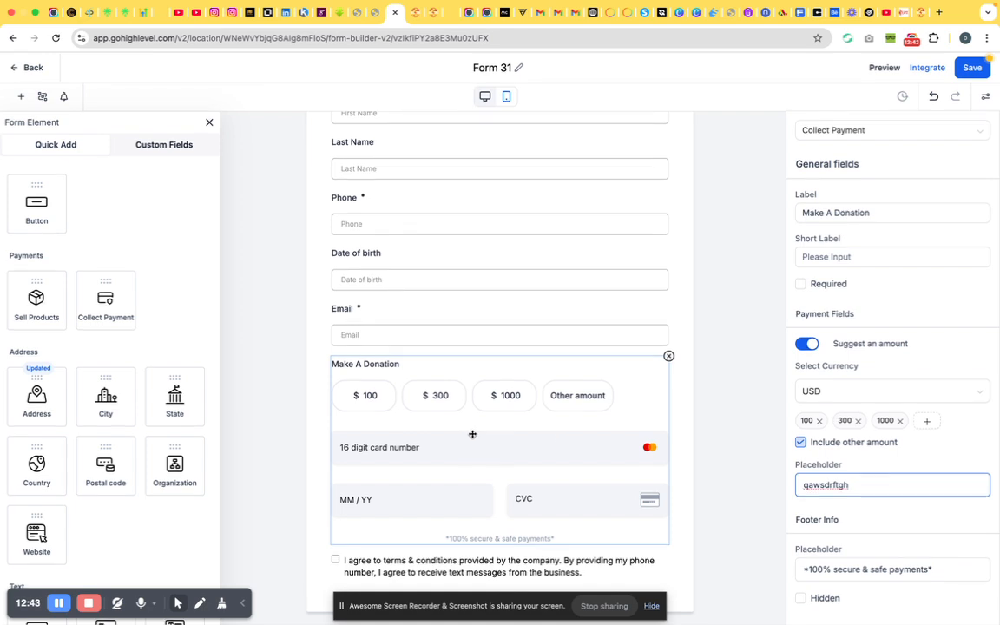
double_click(832, 489)
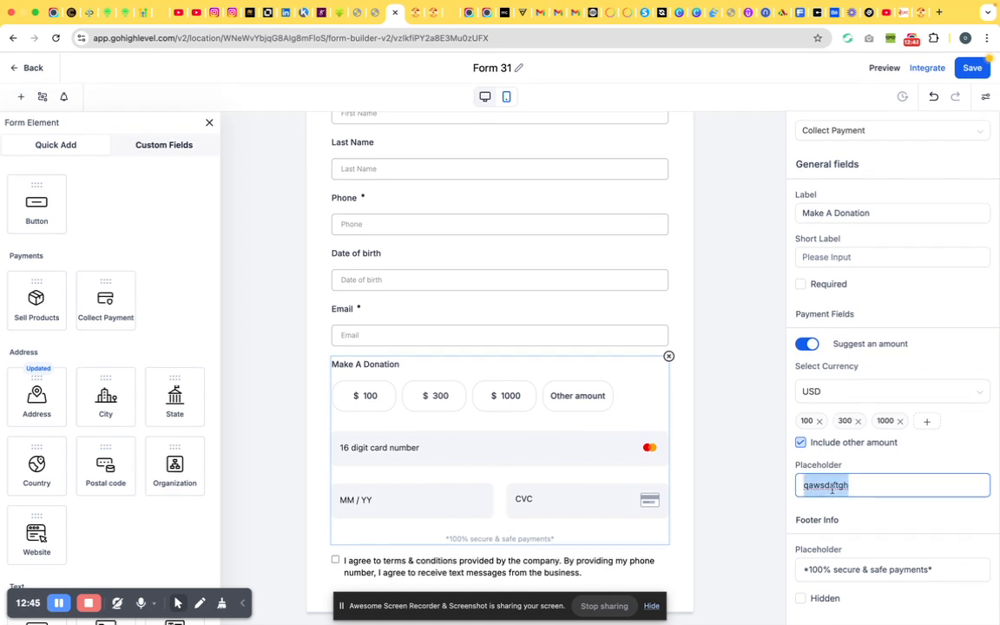
key("BackSpace")
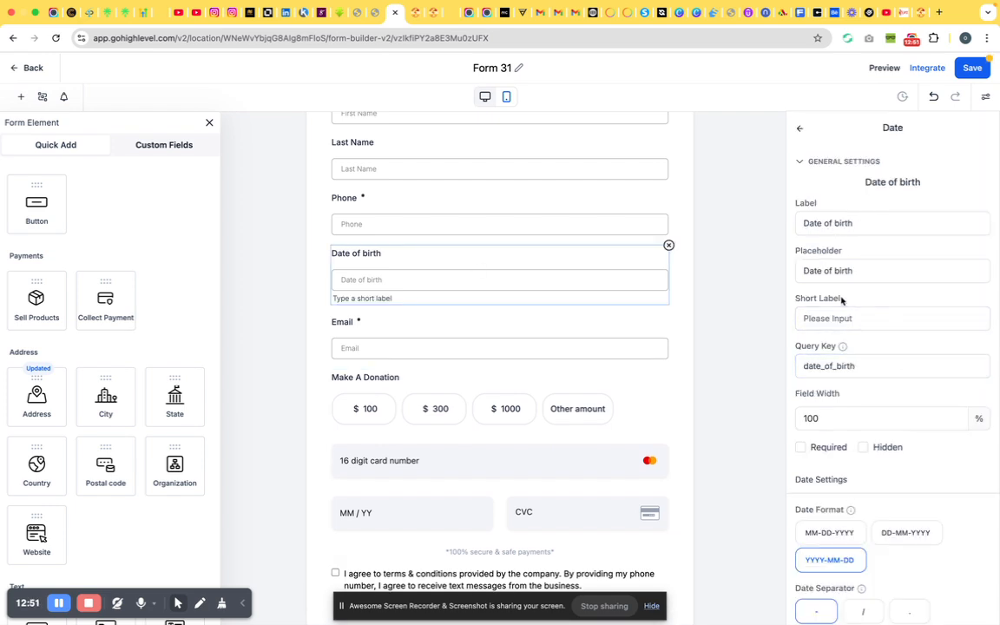
Examine the placeholder setting of the Date of birth field and how it appears on the form.
left_click(814, 272)
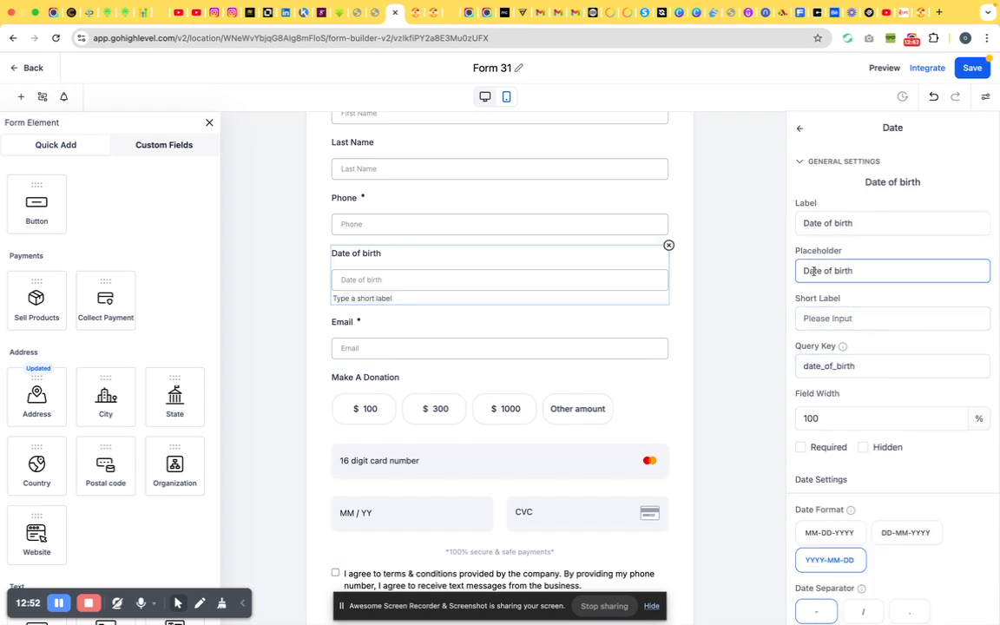
triple_click(814, 270)
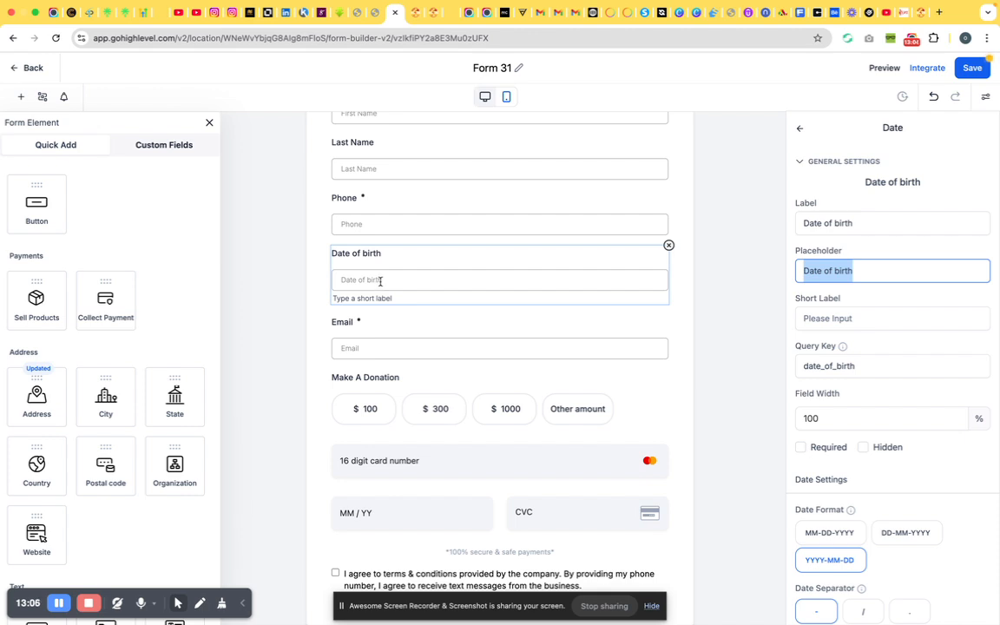
scroll(491, 430, "down", 1)
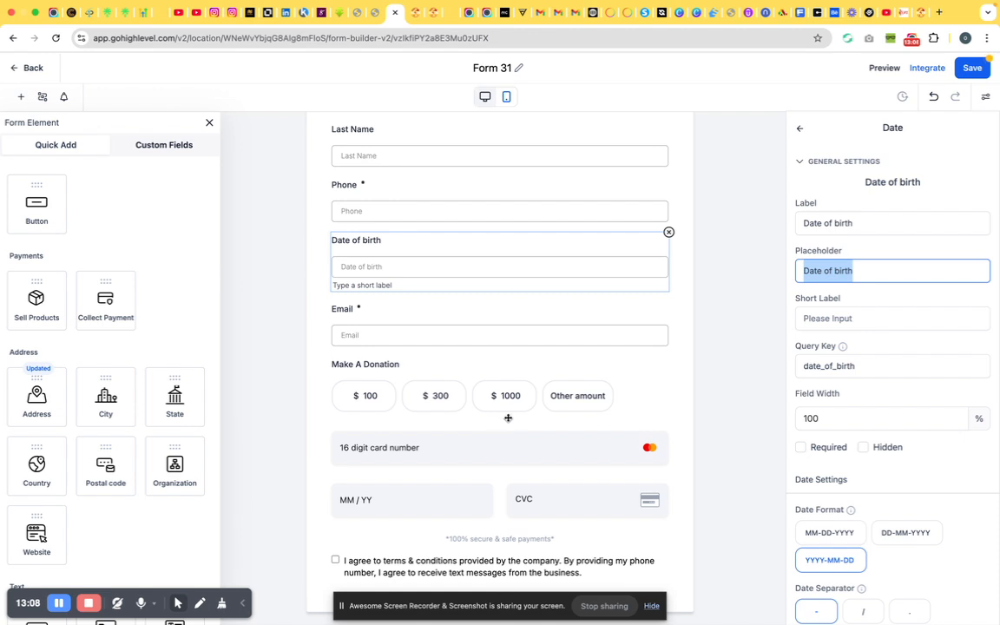
Reopen the donation element's settings and try EUR, then CAD, as its currency.
left_click(505, 452)
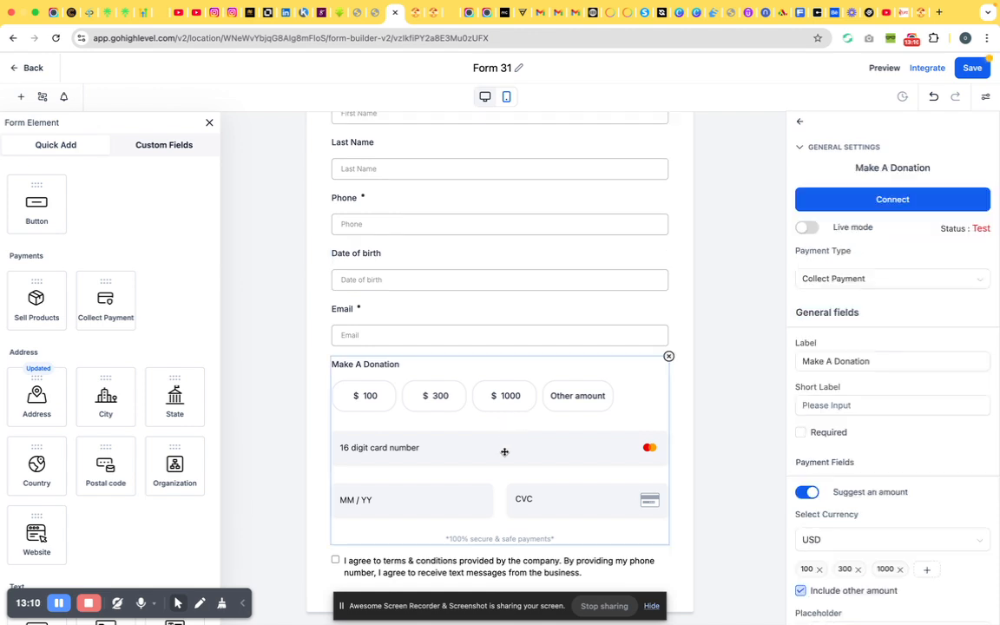
scroll(853, 495, "down", 3)
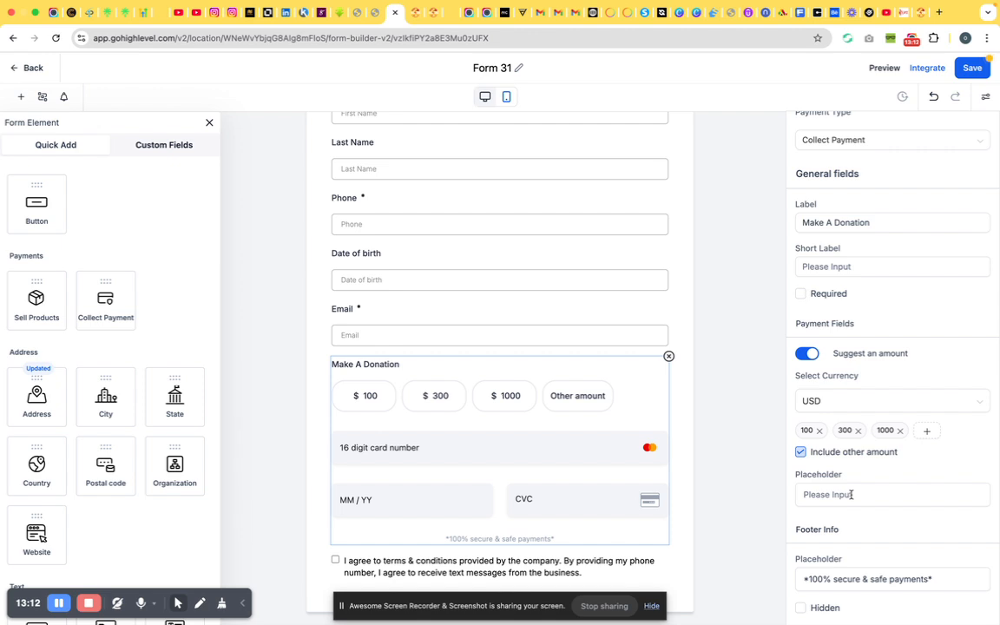
scroll(851, 494, "down", 1)
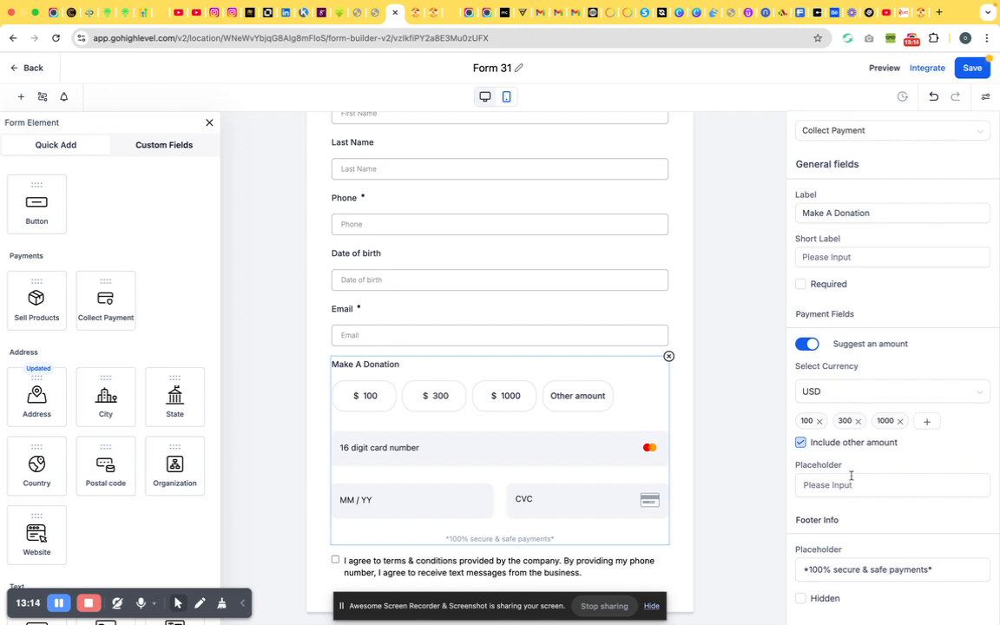
left_click(840, 392)
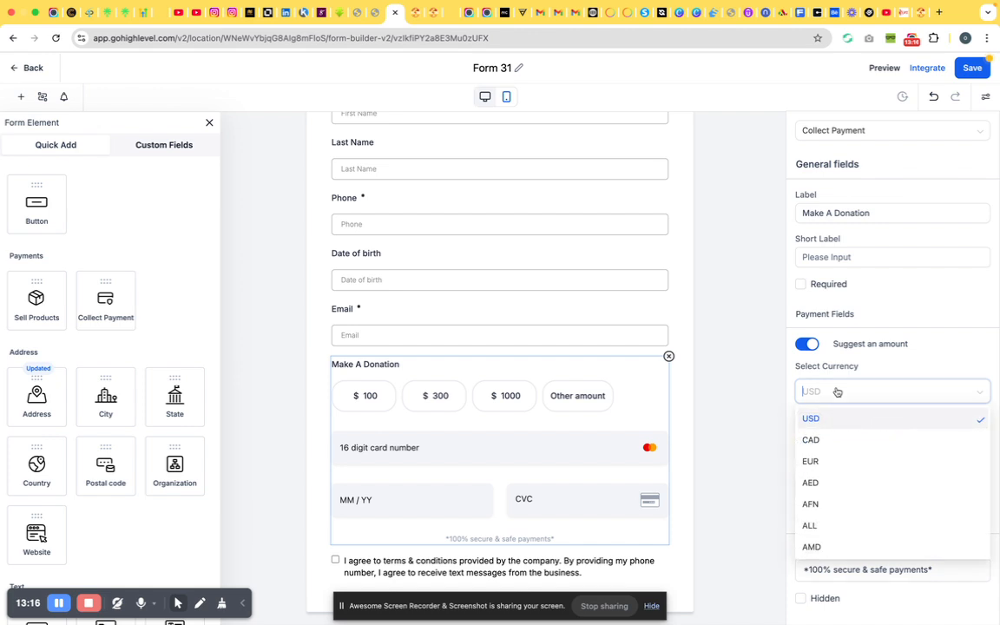
left_click(826, 461)
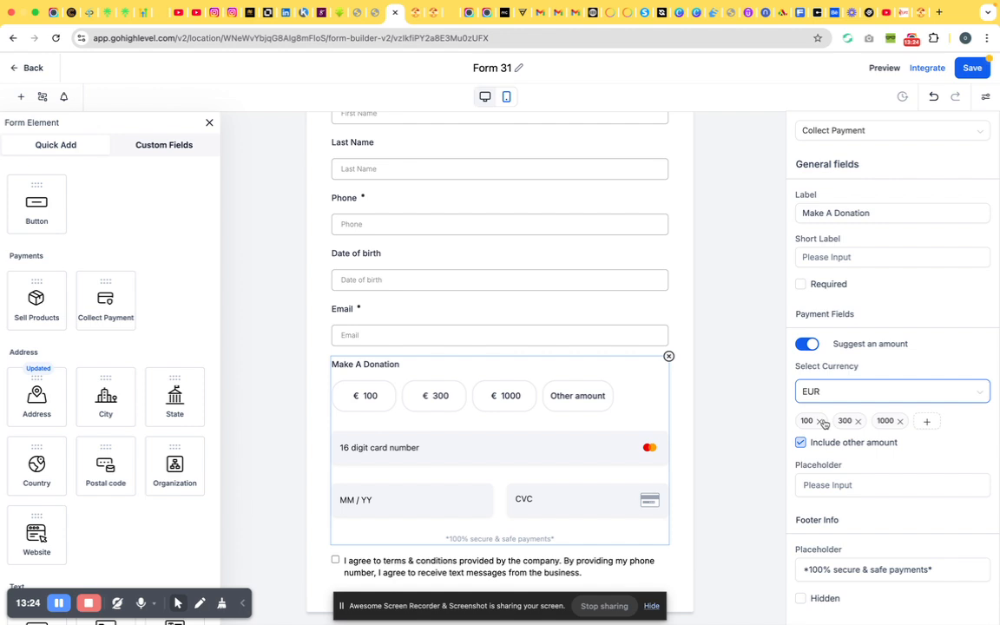
left_click(825, 392)
left_click(817, 439)
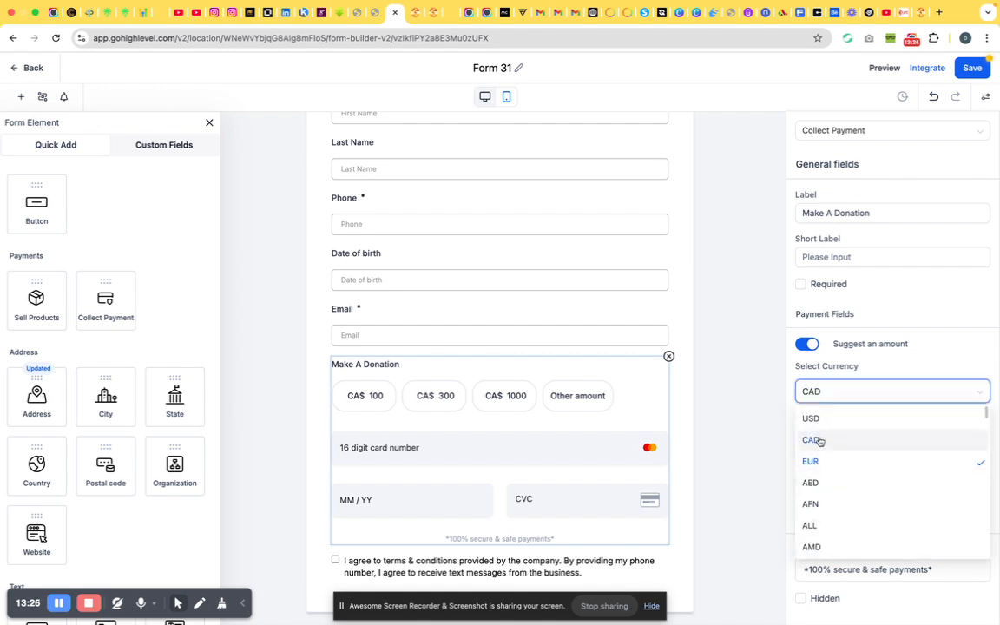
Set the donation element's currency to GBP and deselect the element.
left_click(820, 390)
scroll(826, 527, "down", 5)
scroll(828, 531, "down", 2)
scroll(815, 463, "down", 6)
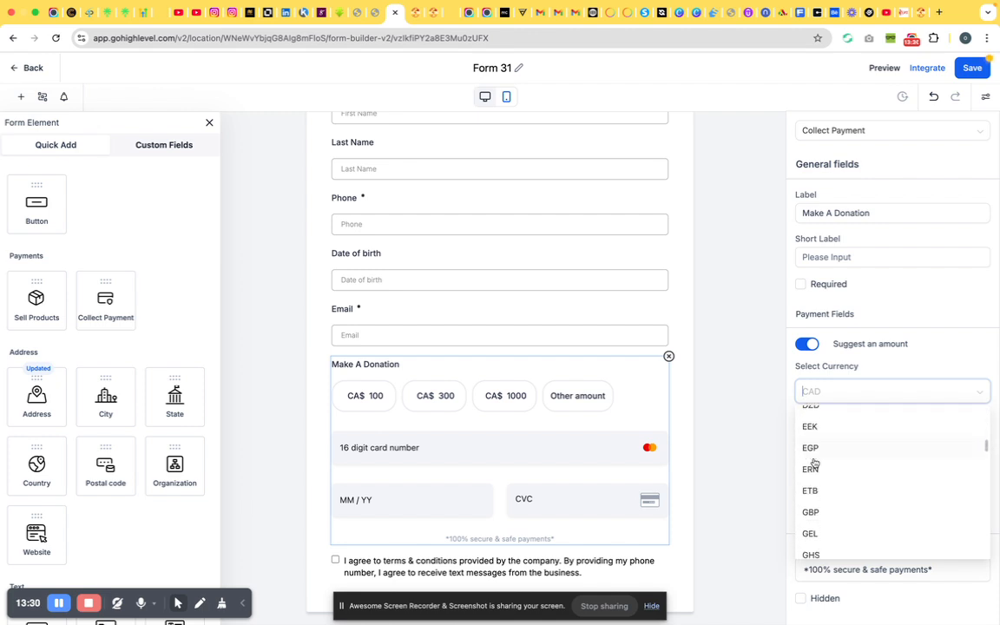
left_click(813, 497)
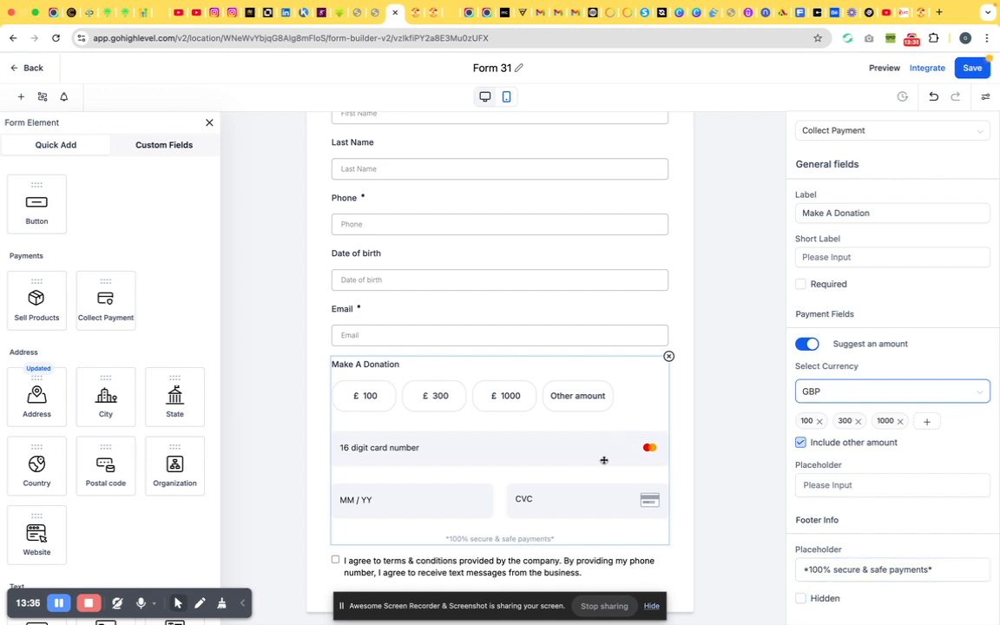
left_click(728, 396)
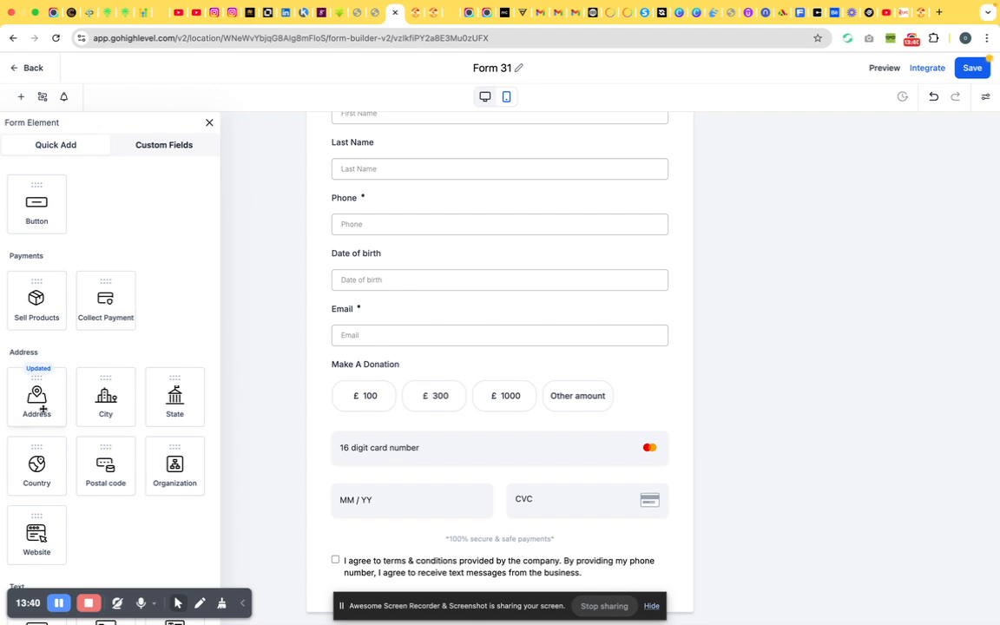
Add an Address element below the Email field and a Website field between the address and the donation element.
left_click_drag(36, 395, 425, 351)
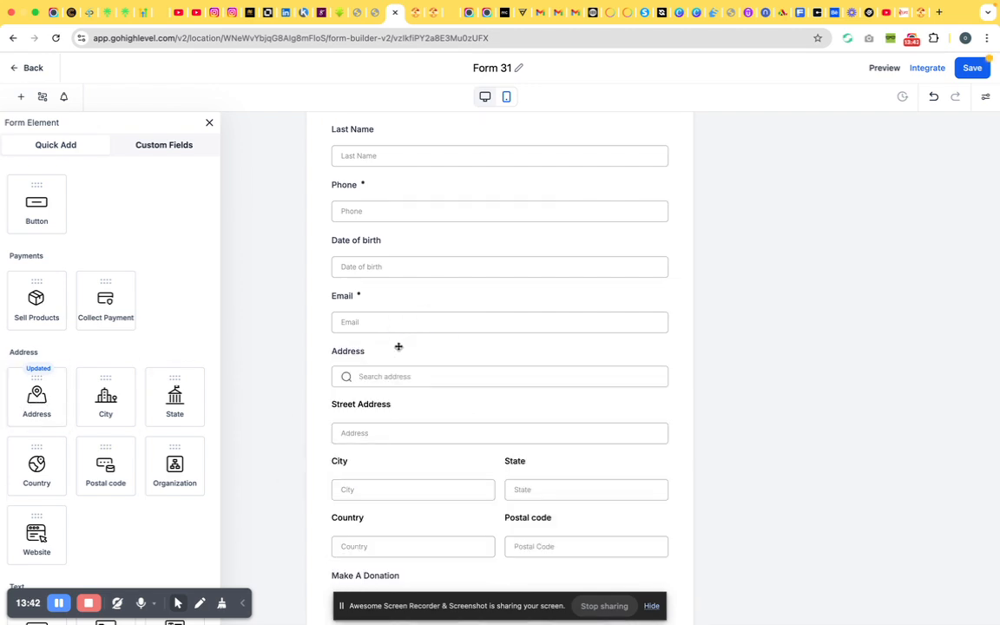
scroll(500, 473, "down", 5)
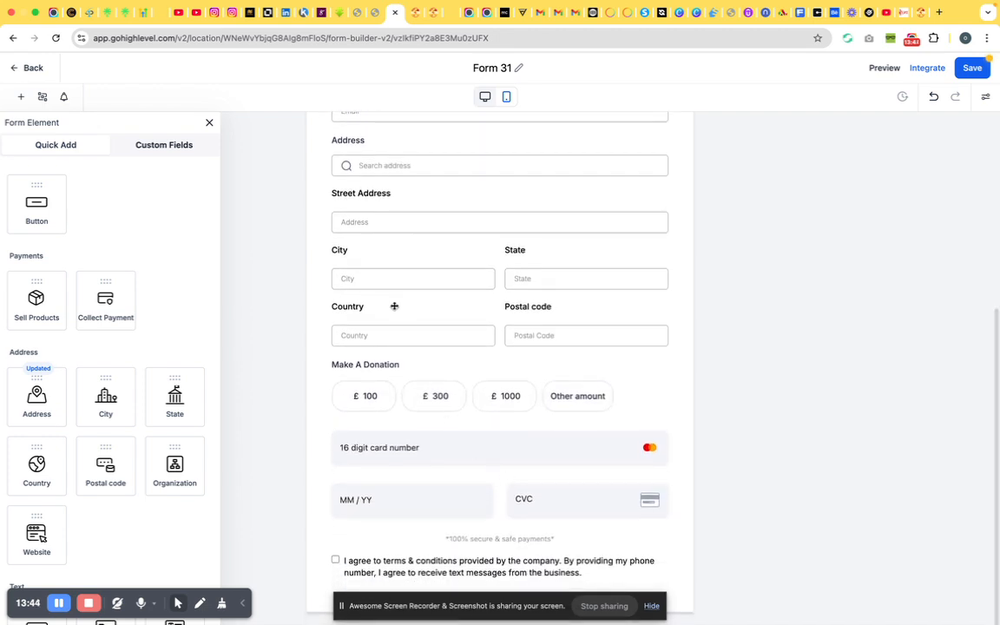
scroll(156, 524, "down", 3)
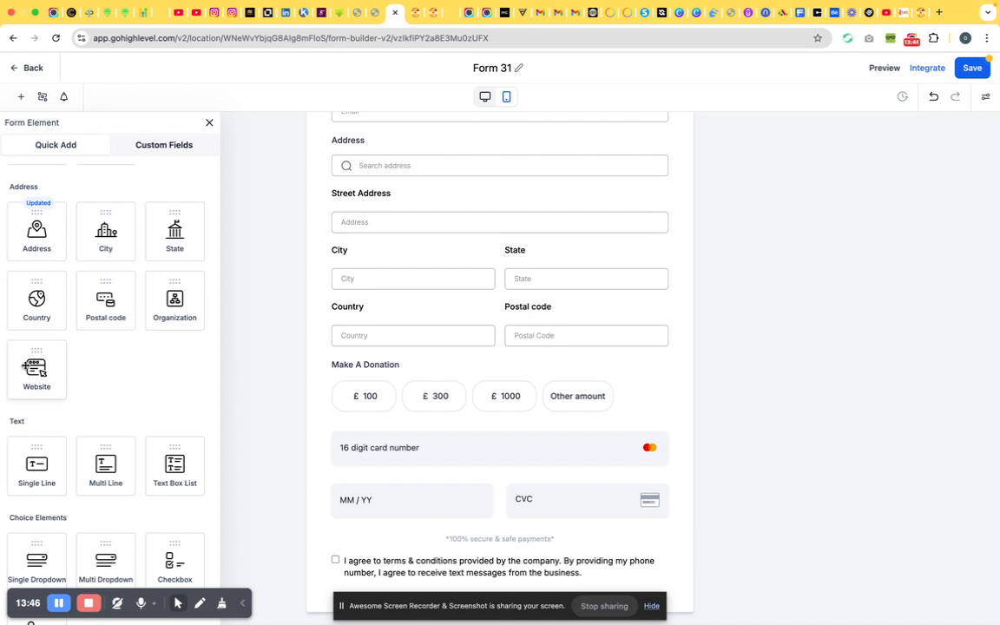
left_click_drag(4, 481, 95, 501)
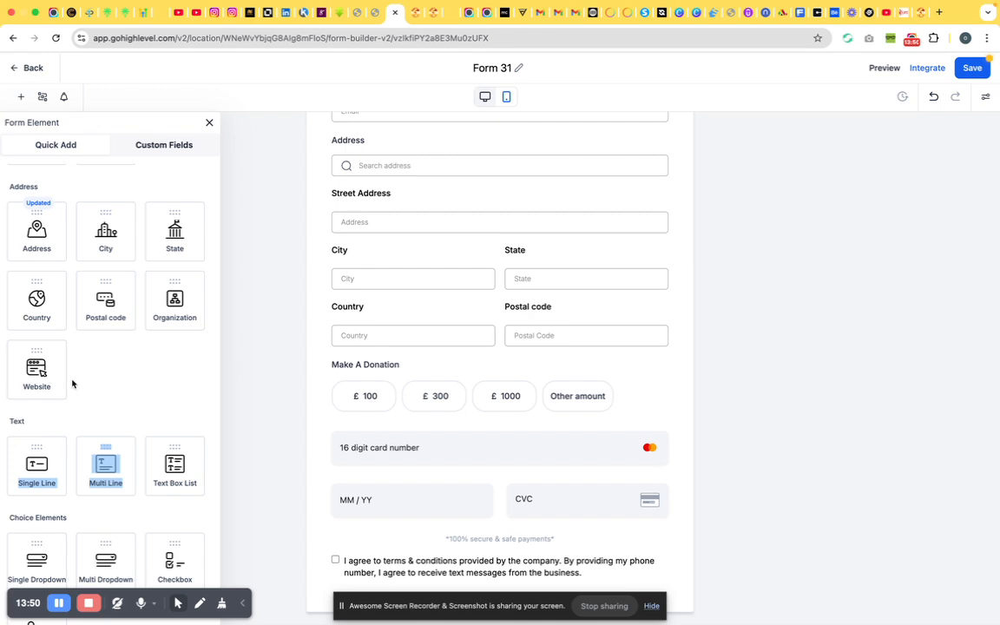
left_click(114, 366)
left_click_drag(37, 369, 447, 367)
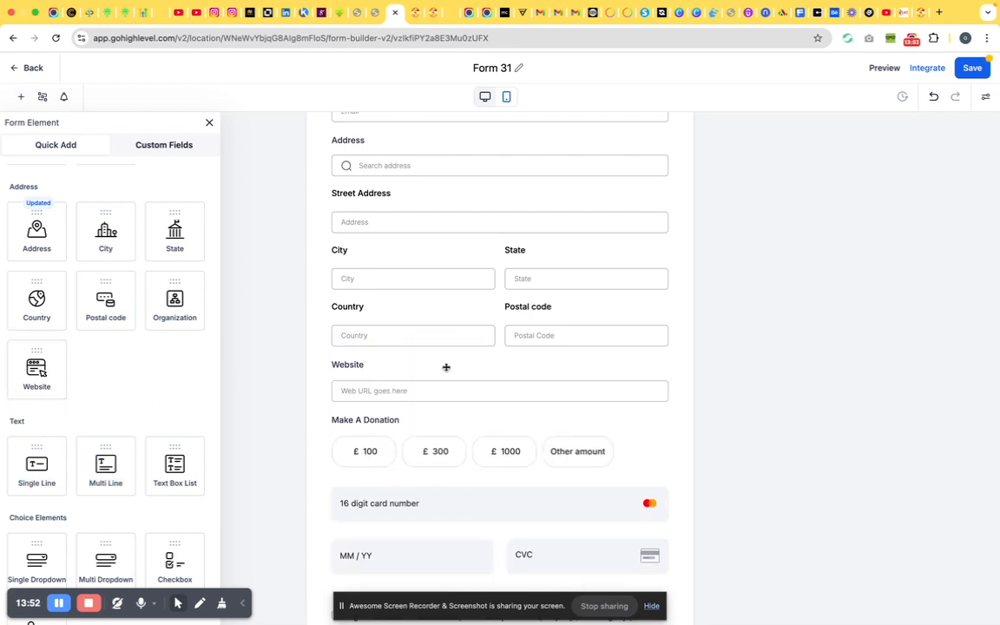
Add a Single Line text field above First Name and open its settings.
scroll(165, 394, "down", 5)
scroll(150, 379, "up", 2)
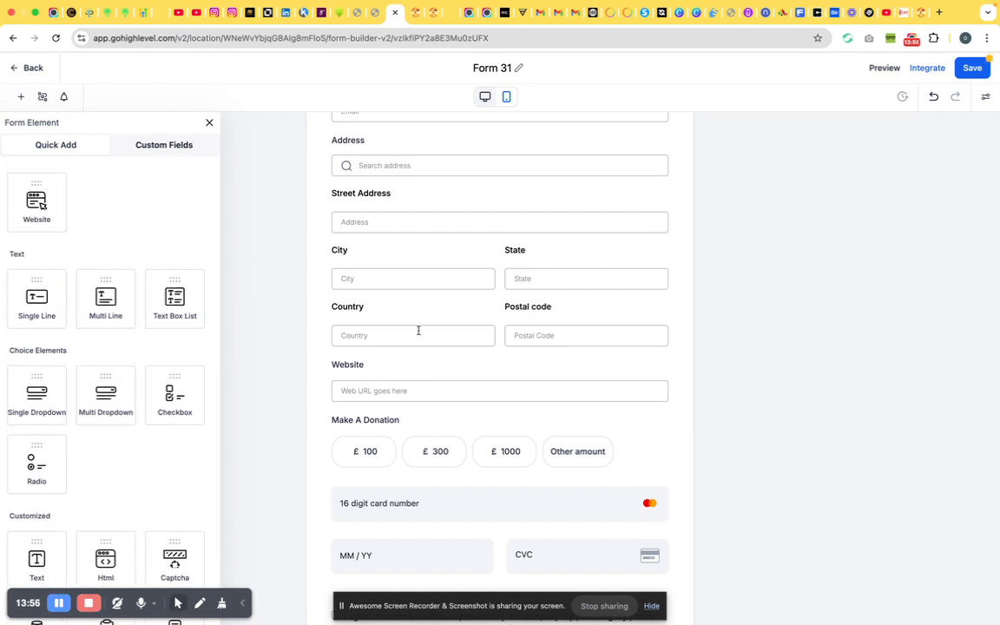
scroll(415, 328, "up", 5)
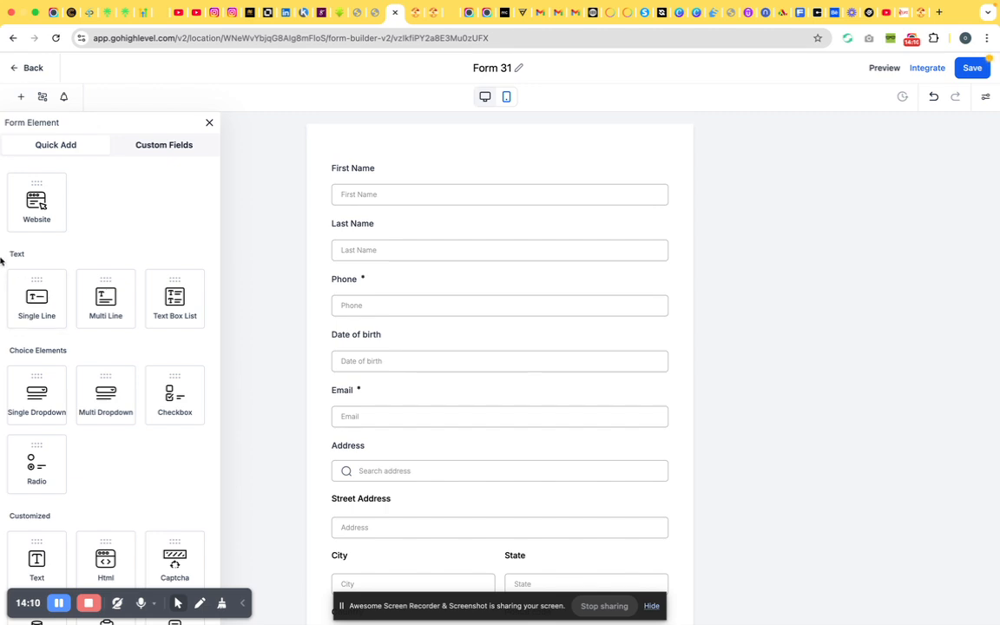
left_click_drag(26, 297, 443, 185)
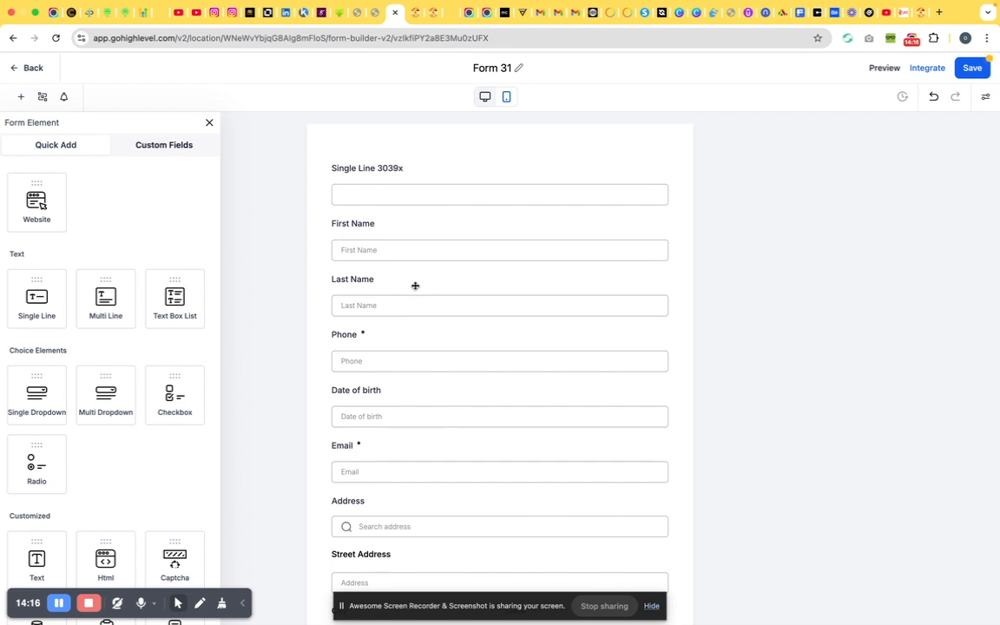
left_click(380, 196)
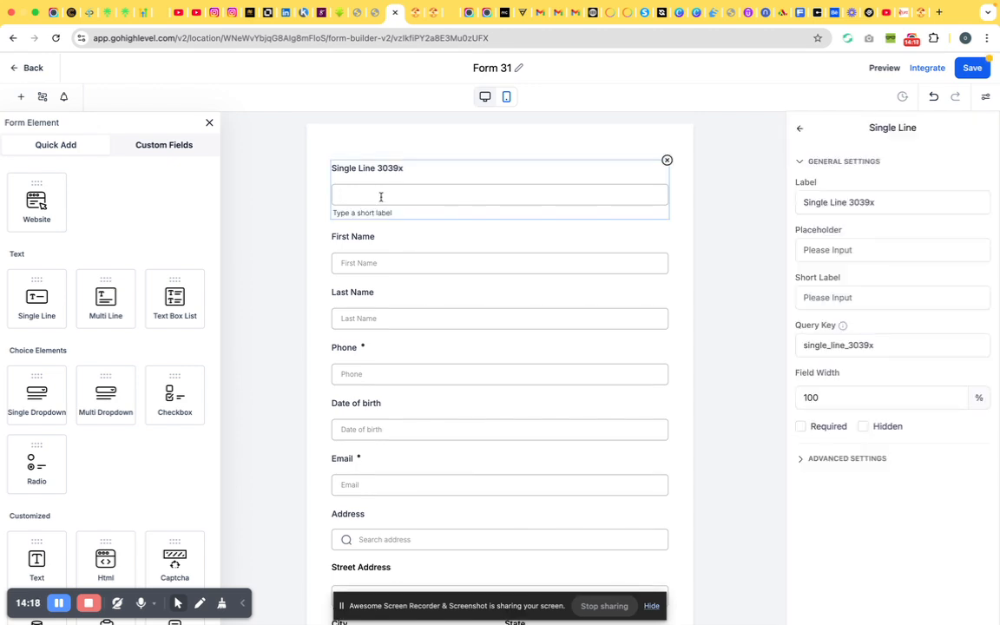
Replace the Single Line field above First Name with a Text element and open its settings.
left_click(667, 161)
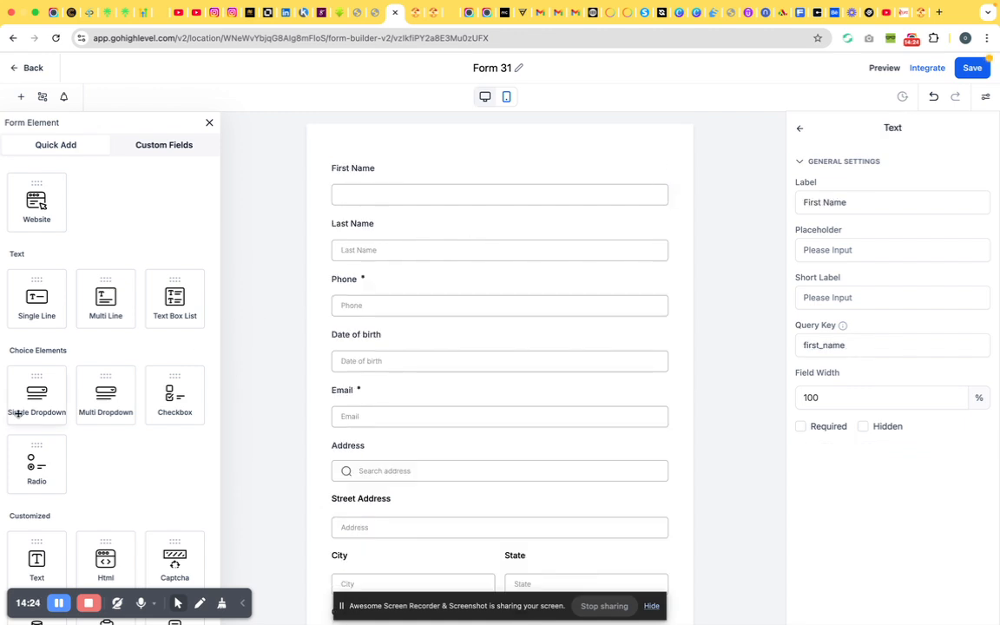
scroll(33, 434, "down", 3)
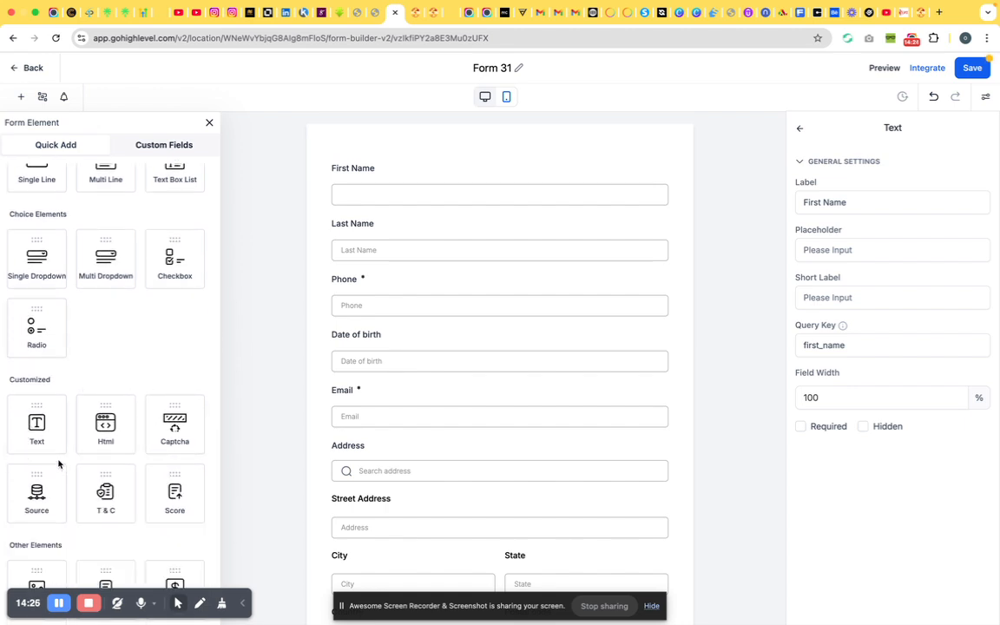
left_click_drag(33, 429, 431, 184)
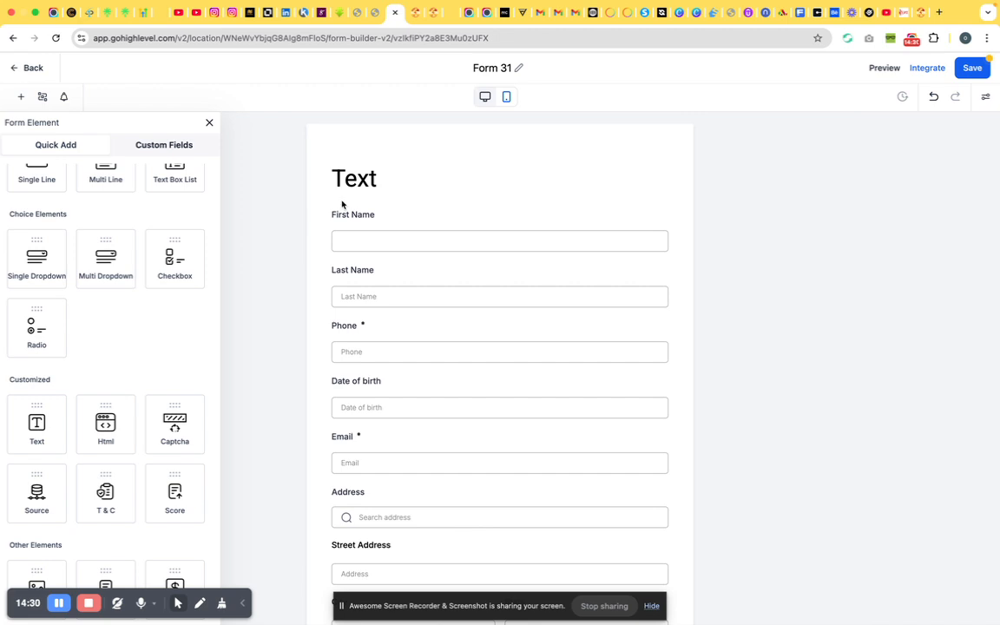
left_click(365, 177)
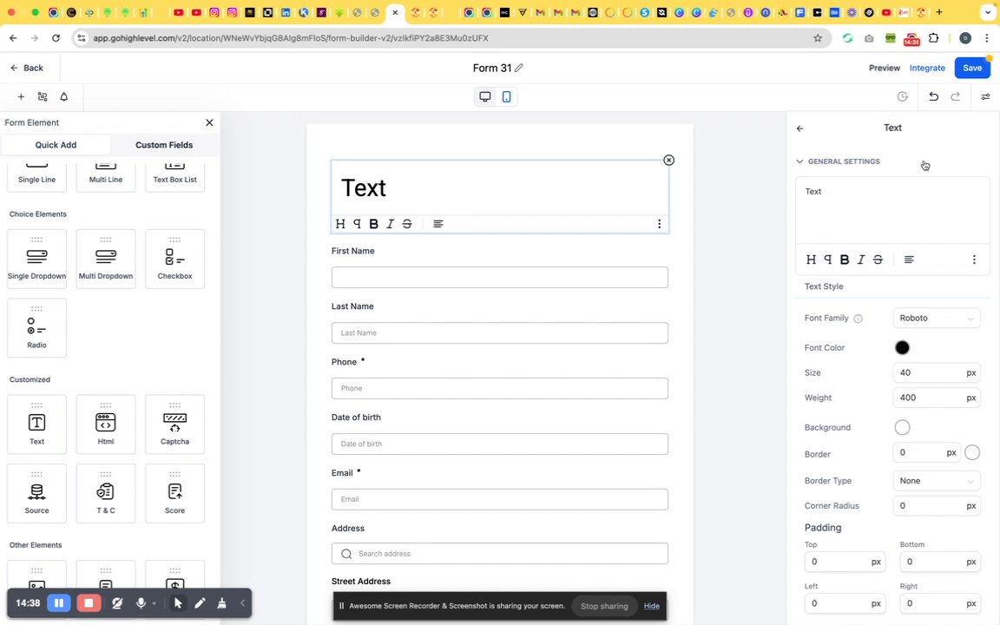
Replace the Text element's content with "Asdghjkkk,bvcx".
double_click(809, 191)
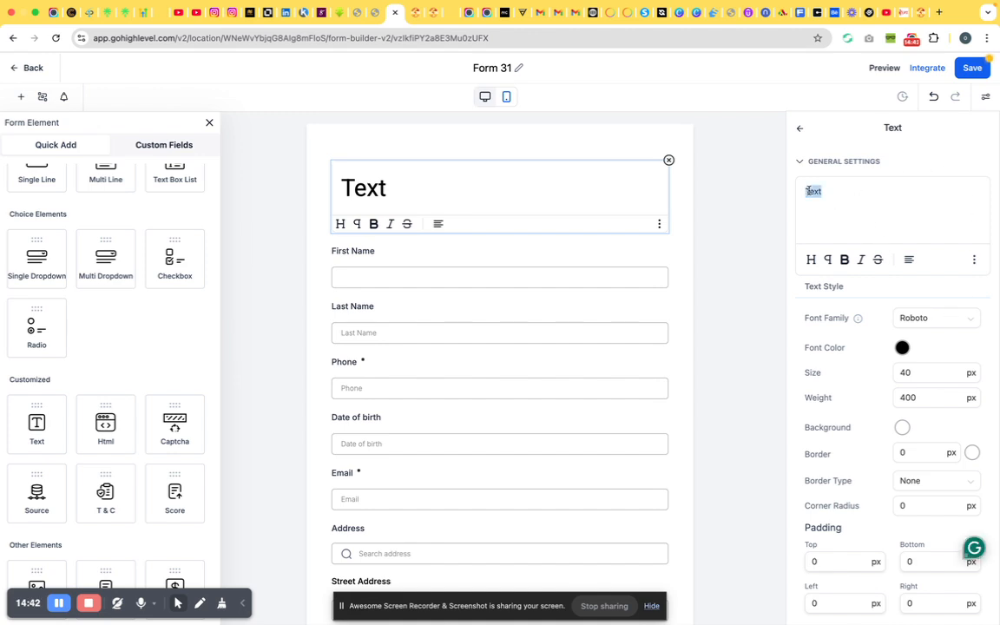
type("wASDXFCGVHBJN")
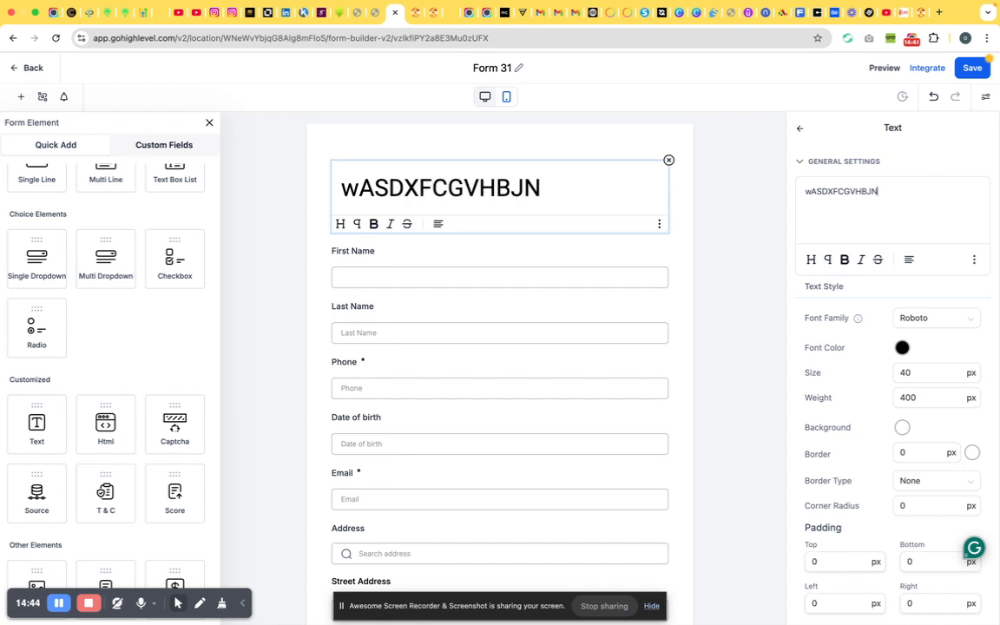
key("BackSpace")
key("BackSpace")
key("BackSpace")
key("BackSpace")
key("BackSpace")
key("BackSpace")
key("BackSpace")
key("BackSpace")
key("BackSpace")
key("BackSpace")
key("BackSpace")
key("BackSpace")
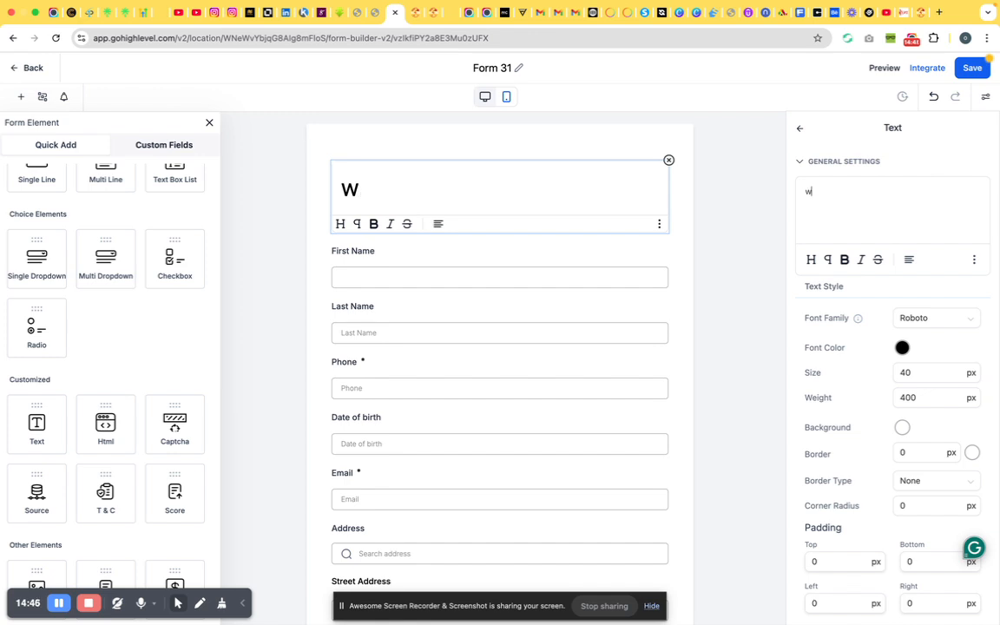
key("BackSpace")
type("Asdgh")
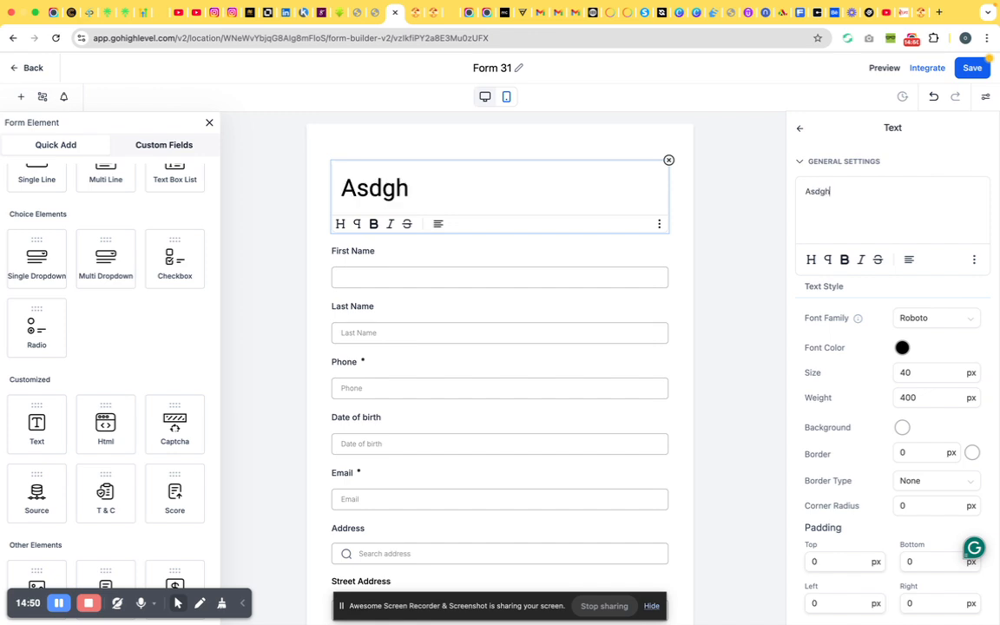
type("jkkk,bvcx")
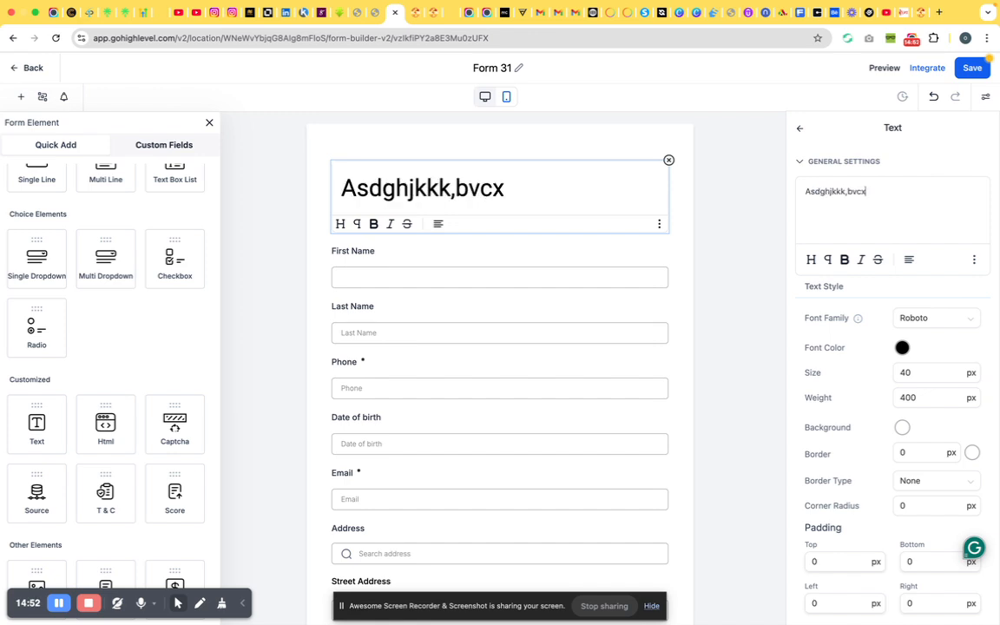
Make all of the Text element's content bold and format it as a large heading.
scroll(836, 148, "down", 1)
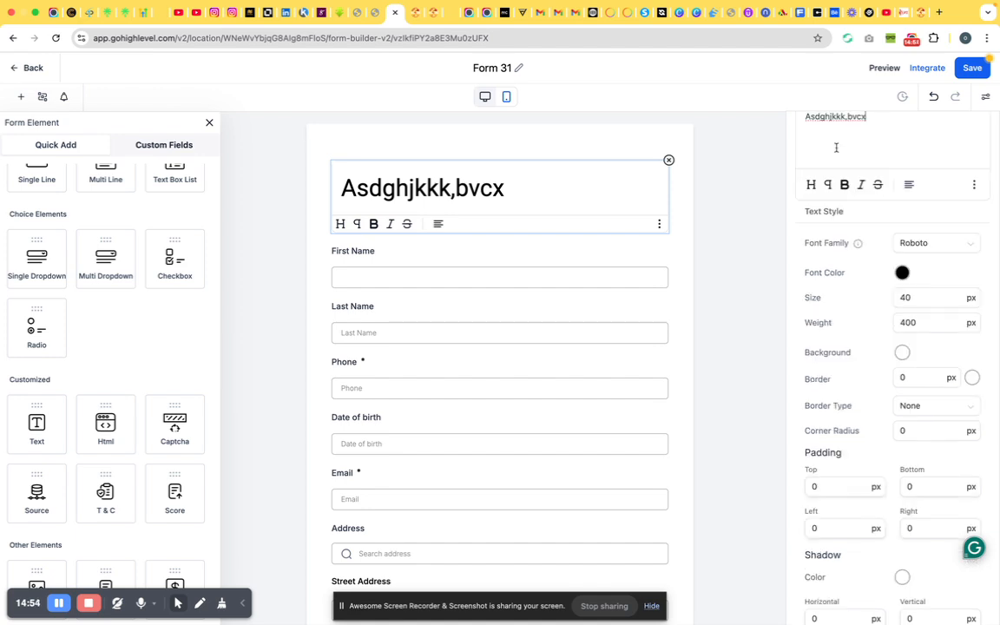
scroll(833, 174, "up", 1)
triple_click(828, 194)
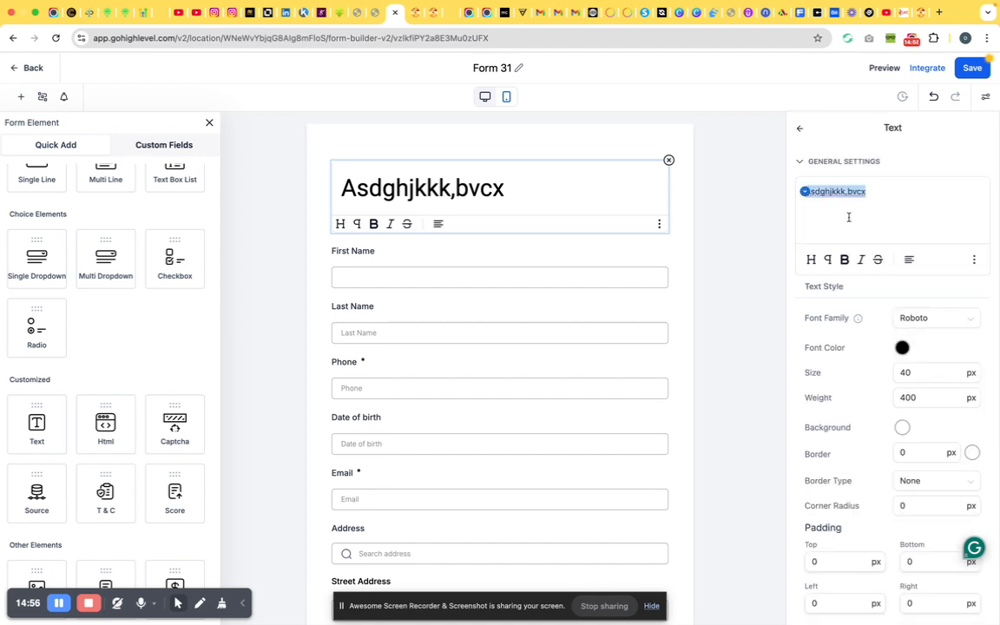
left_click(845, 262)
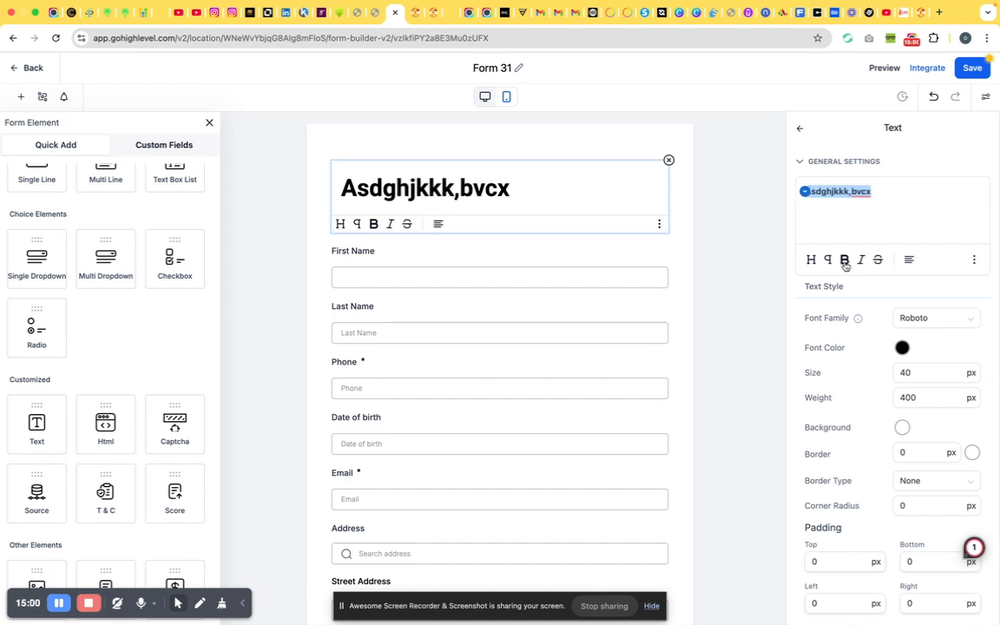
left_click(814, 264)
left_click(815, 265)
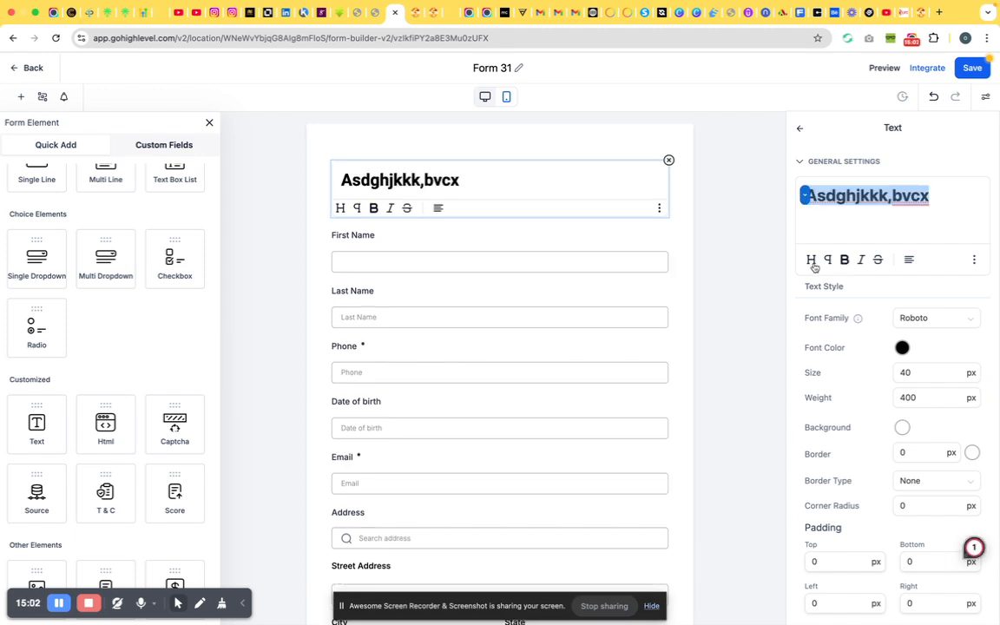
left_click(814, 265)
left_click(815, 265)
left_click(813, 265)
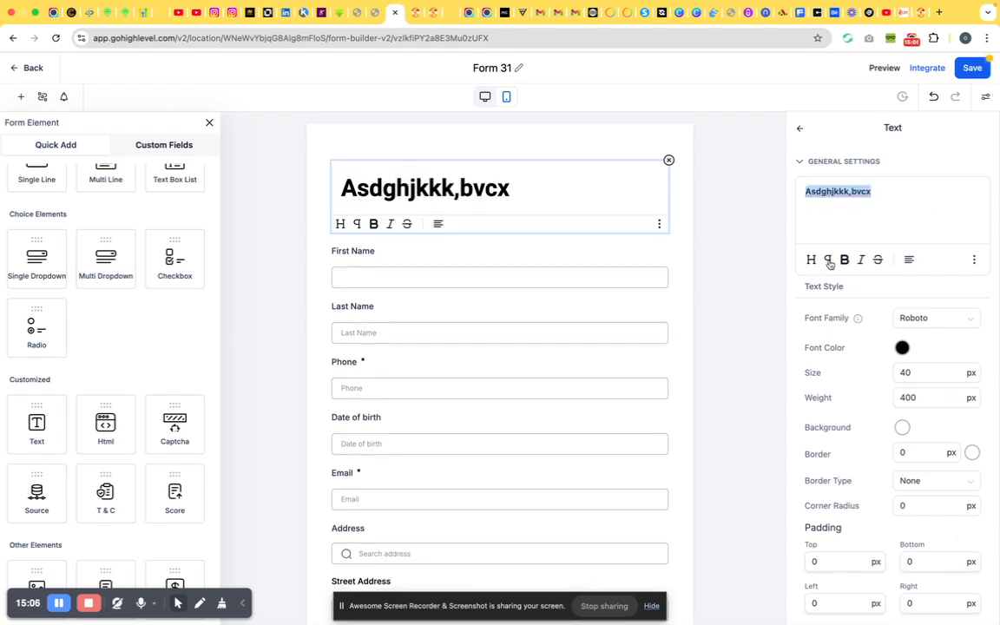
left_click(811, 260)
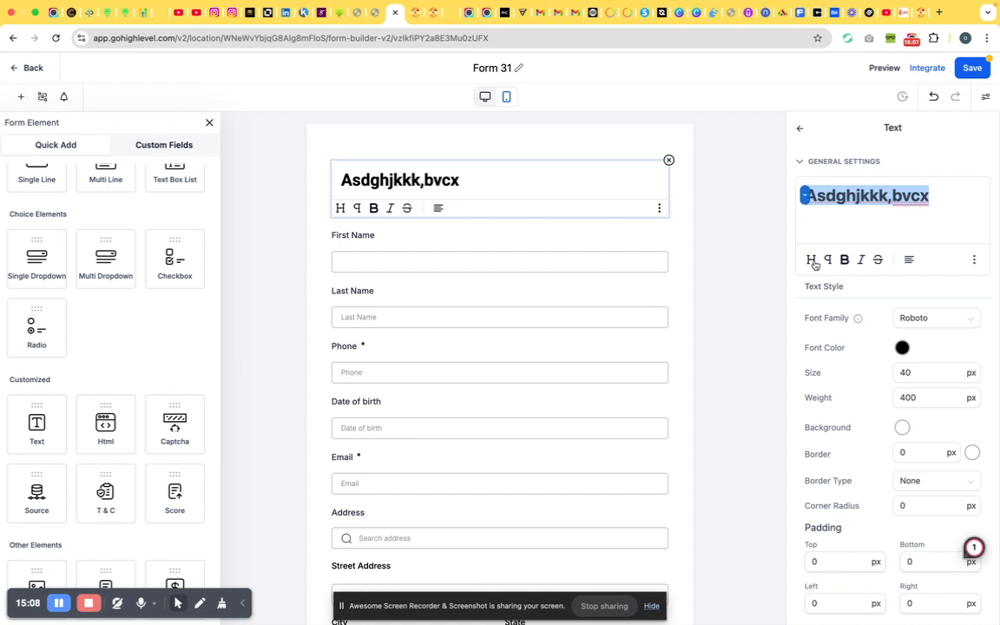
Apply strikethrough and italic formatting to the heading text.
left_click(880, 260)
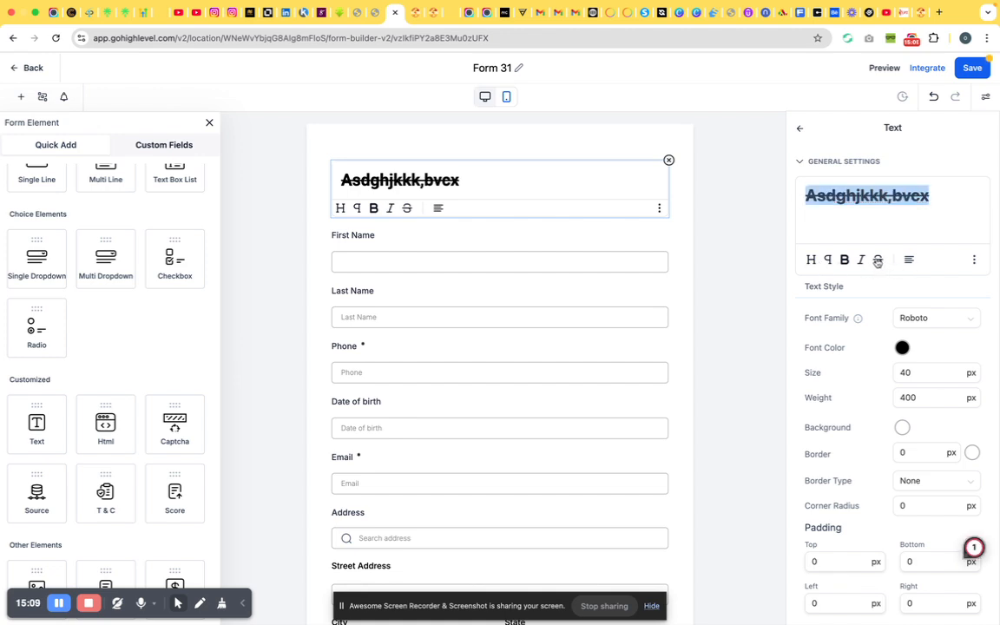
left_click(863, 263)
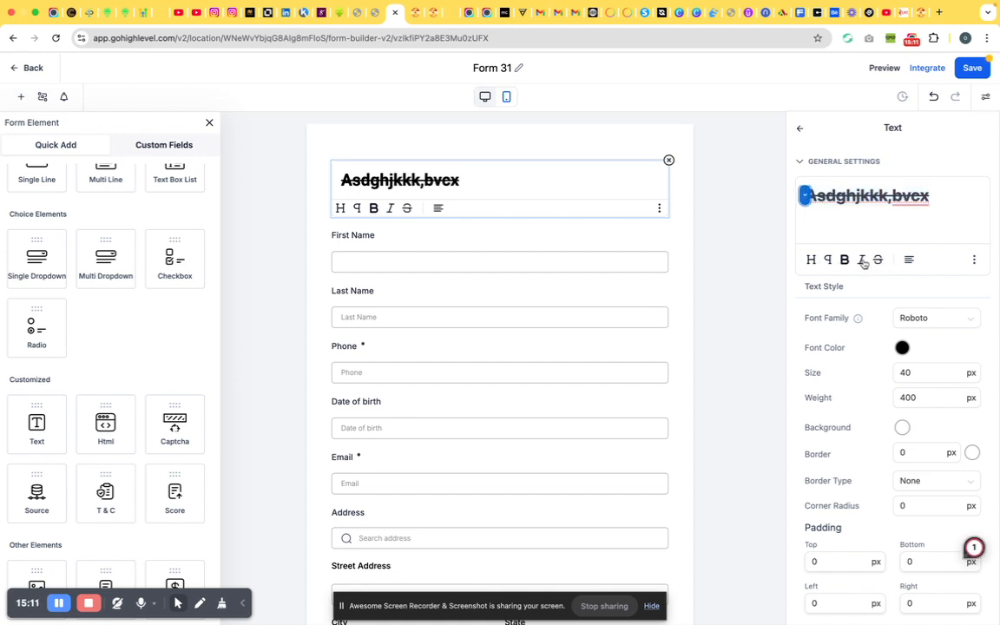
left_click(863, 263)
left_click(863, 263)
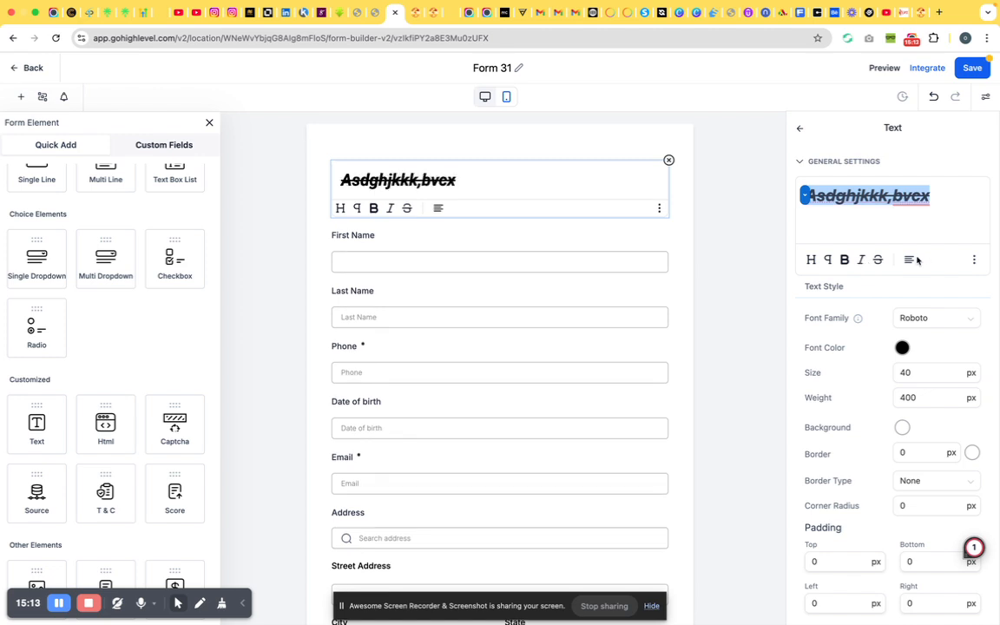
Try right and center alignment for the heading text, ending on left alignment.
left_click(909, 262)
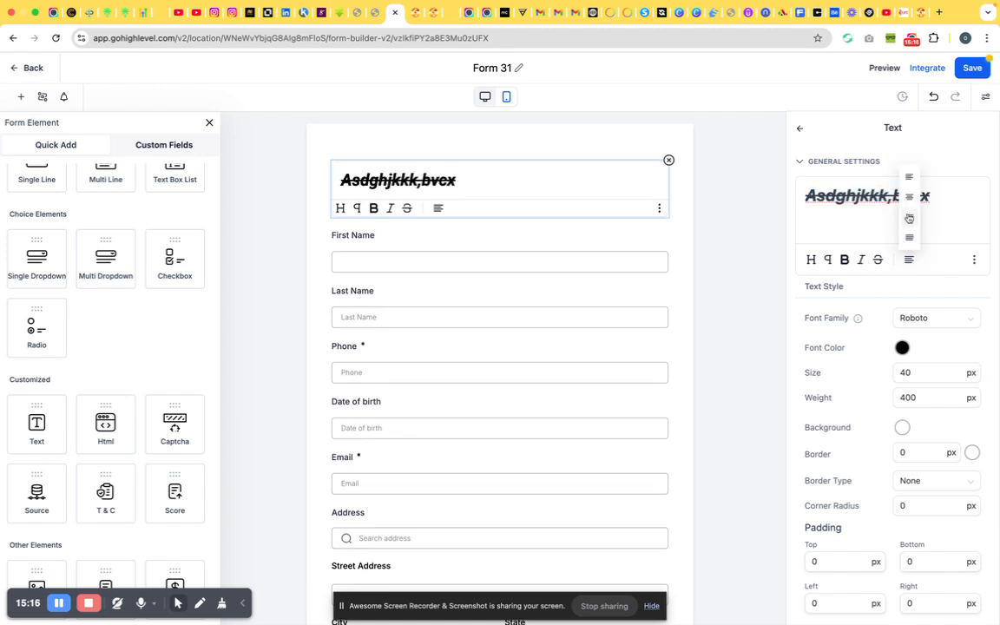
left_click(909, 218)
left_click(910, 260)
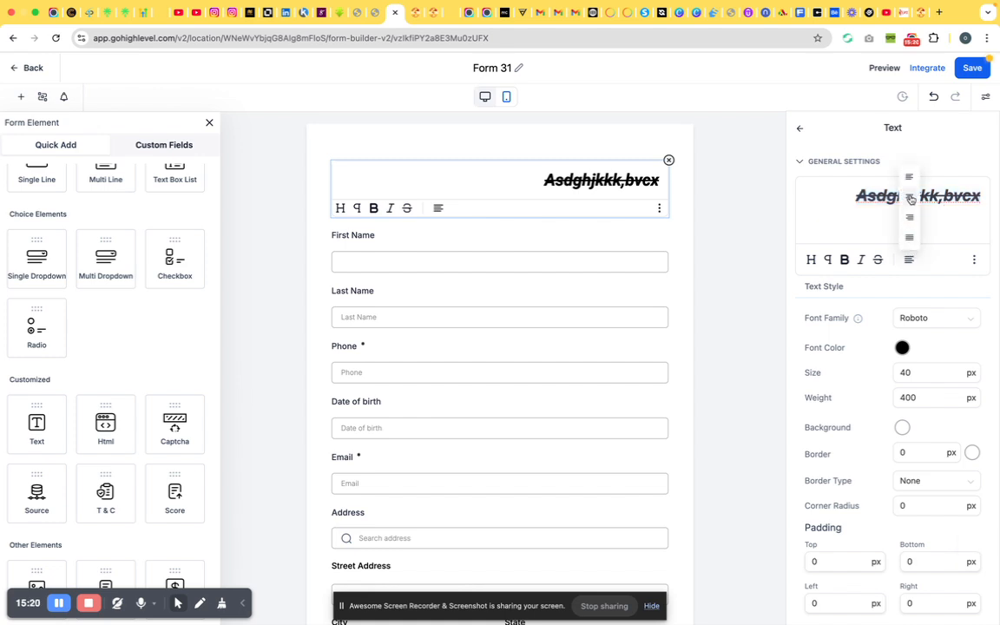
left_click(910, 197)
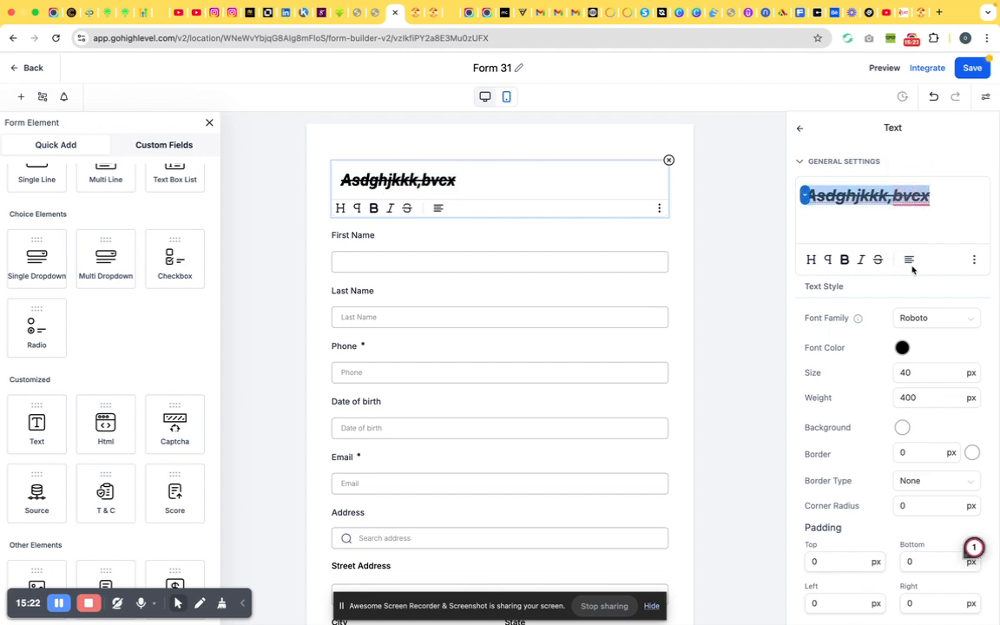
Remove the strikethrough from the heading text and set its font family to Noto Sans JP.
left_click(879, 261)
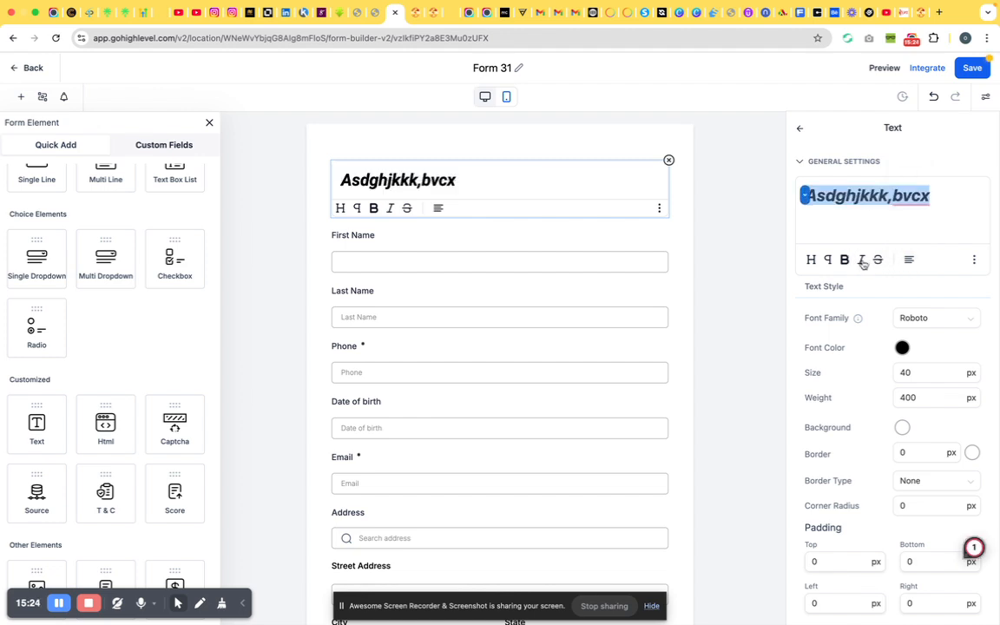
left_click(927, 319)
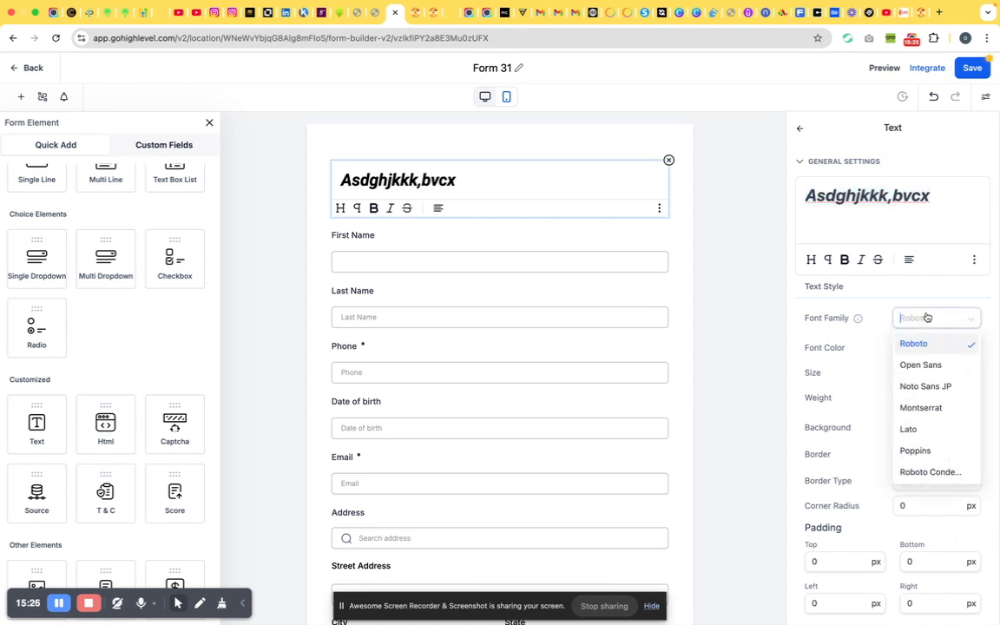
left_click(917, 387)
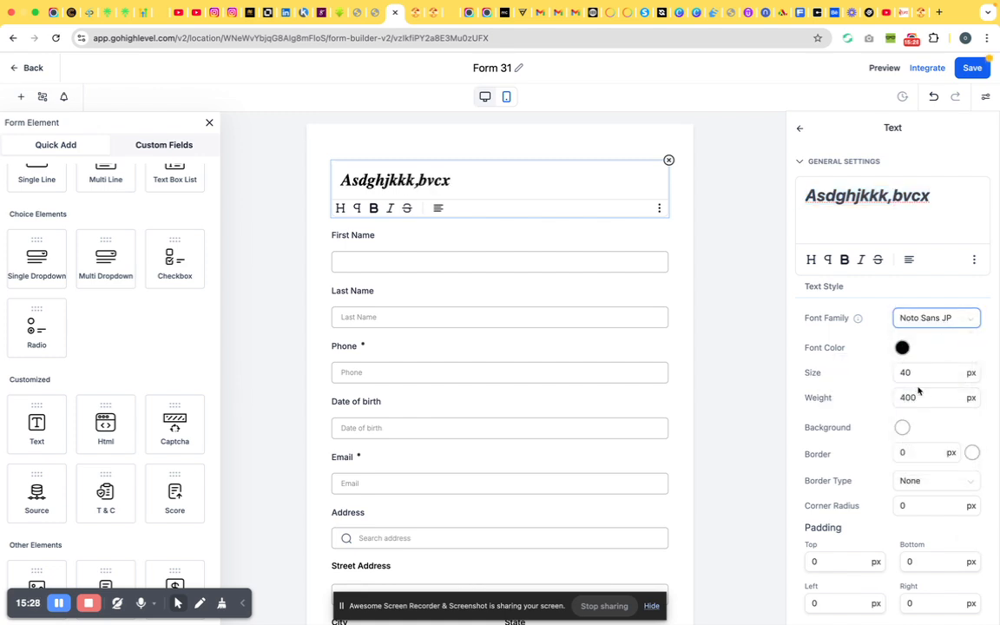
left_click(918, 399)
scroll(918, 404, "down", 3)
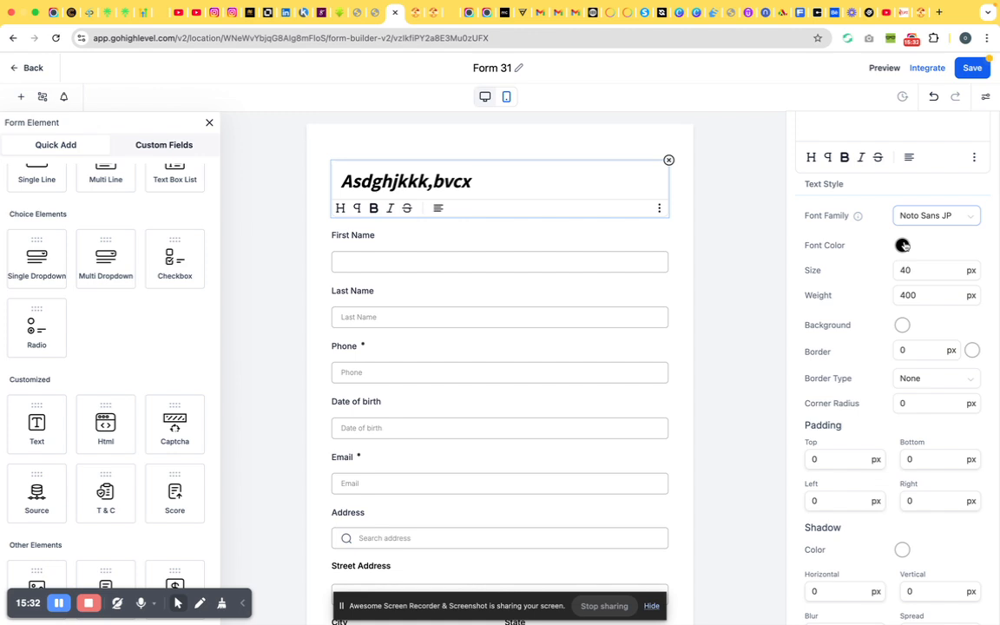
Set the heading's font color to red #D53232FF.
left_click(902, 246)
left_click(868, 322)
left_click_drag(897, 316, 902, 302)
left_click(934, 281)
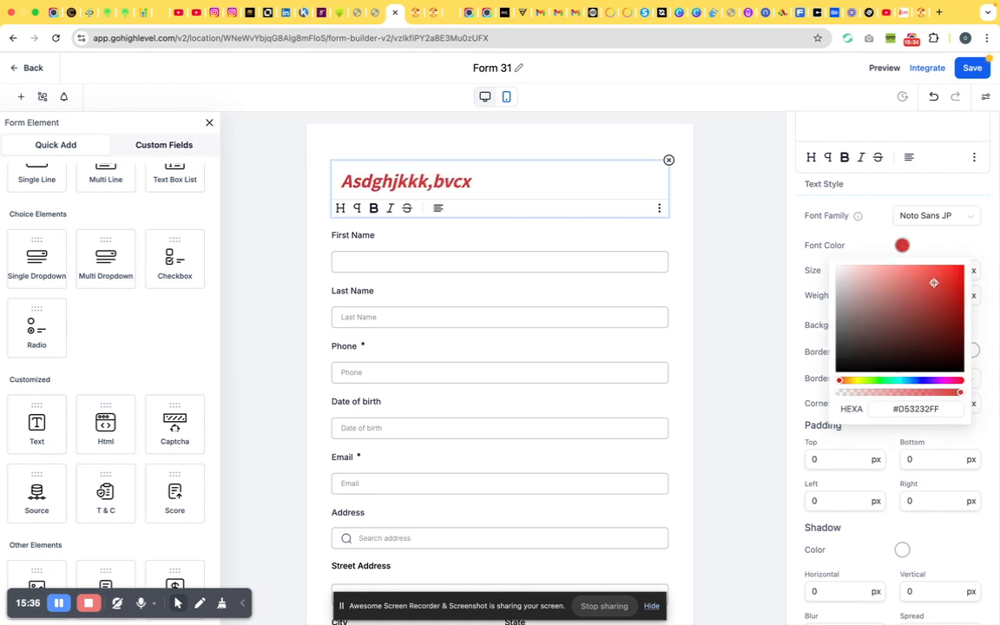
left_click(936, 216)
left_click(903, 198)
Set the heading's shadow color to dark brown #2F1F1FFF and deselect the Text element.
scroll(886, 399, "down", 1)
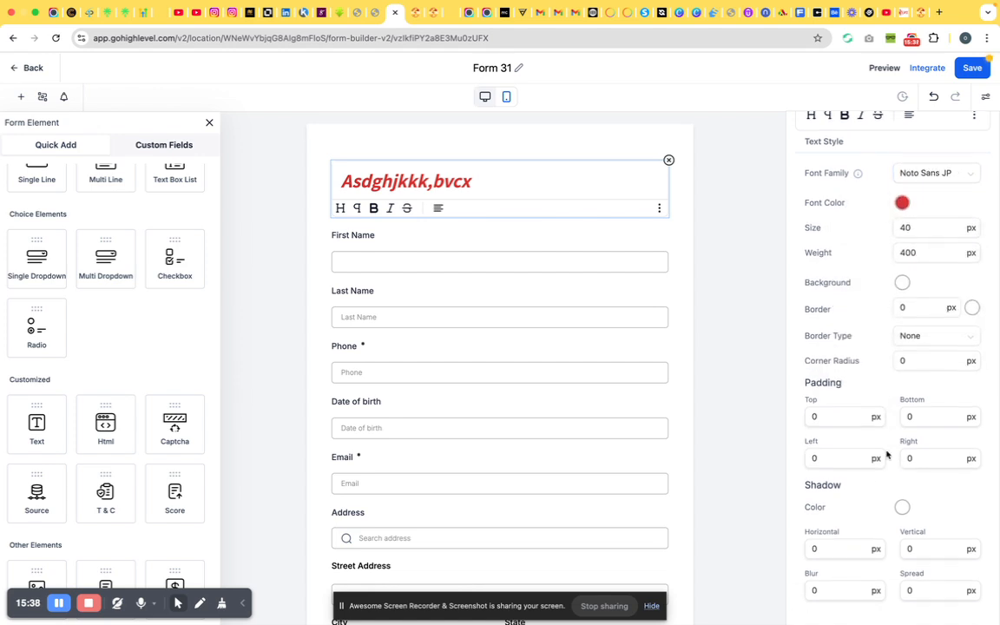
left_click(875, 592)
left_click(864, 416)
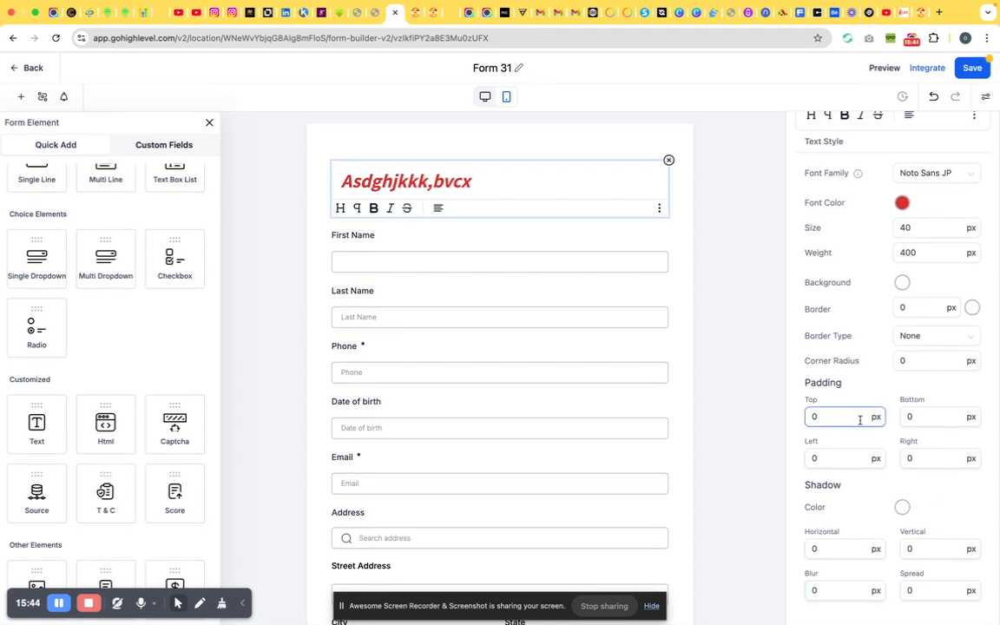
left_click(904, 508)
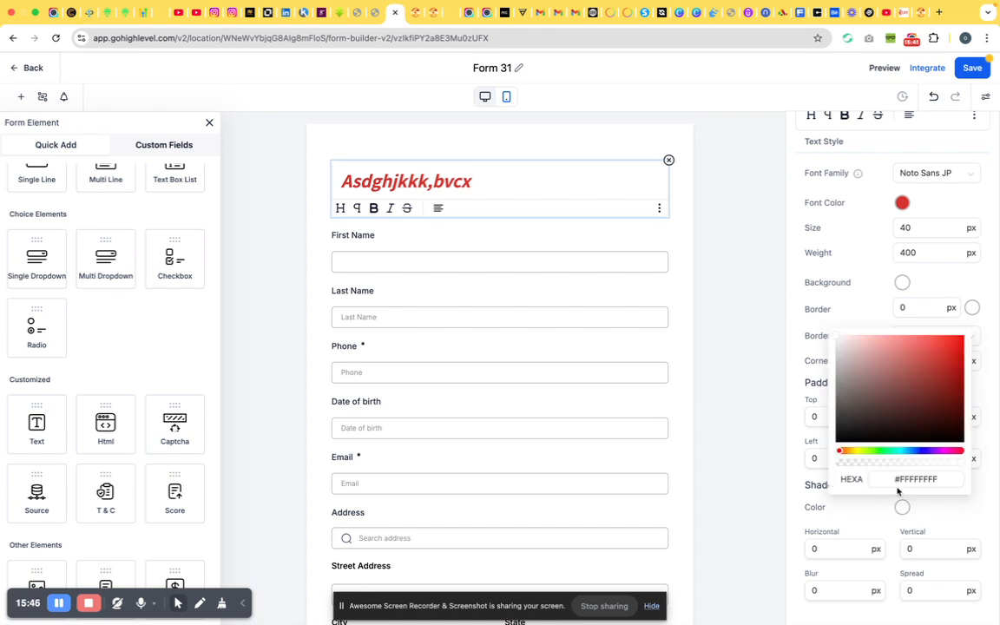
left_click(902, 397)
left_click(878, 422)
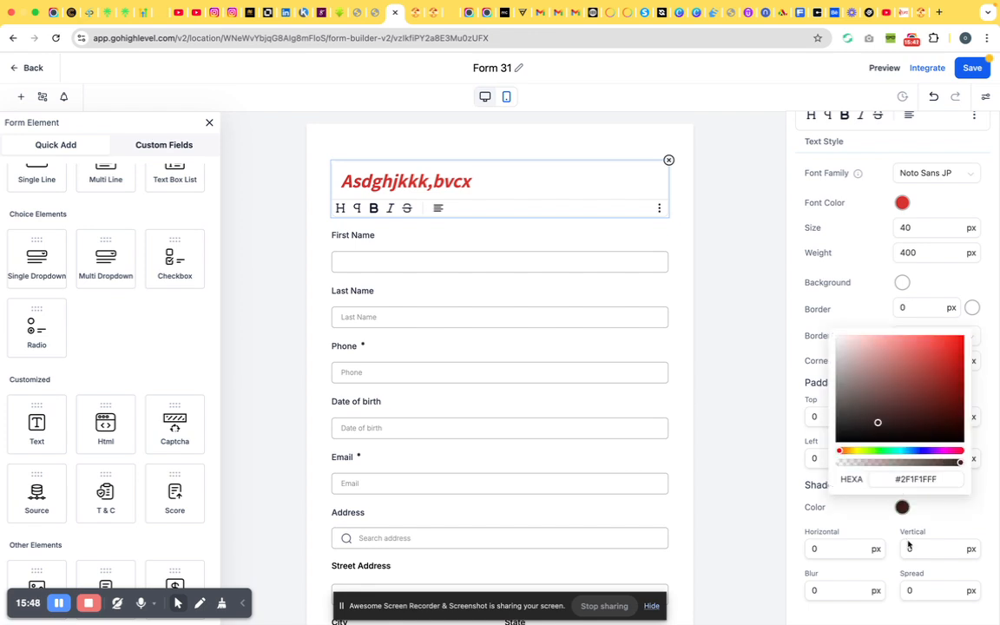
left_click(917, 549)
left_click(945, 516)
left_click(939, 582)
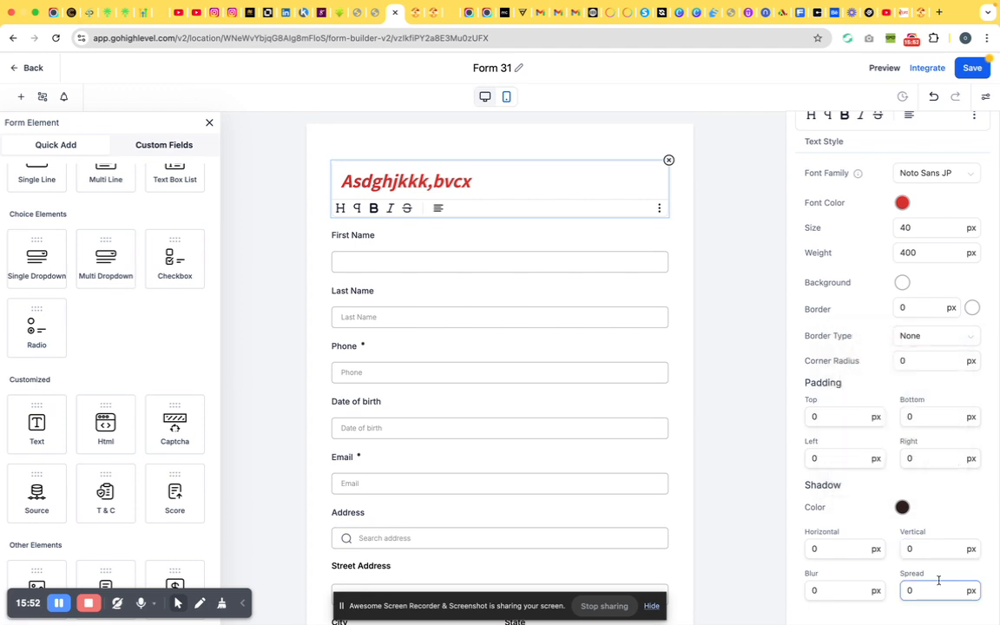
left_click(880, 316)
left_click(723, 162)
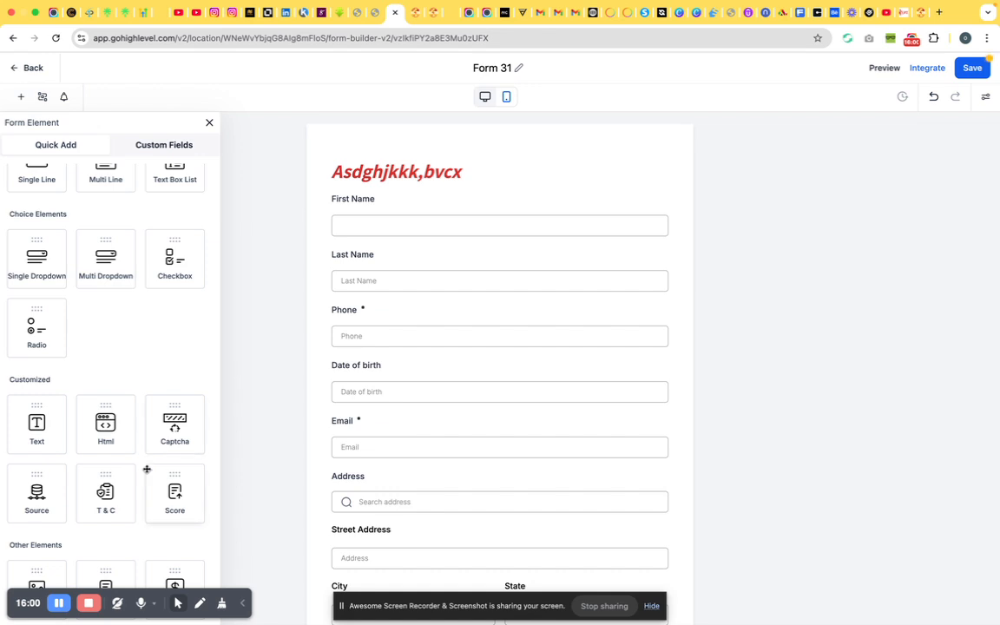
Add a Captcha element between the Date of birth and Email fields.
scroll(145, 469, "down", 2)
left_click_drag(174, 348, 476, 453)
Remove the Address element and the Make A Donation payment element from the form.
scroll(476, 453, "down", 3)
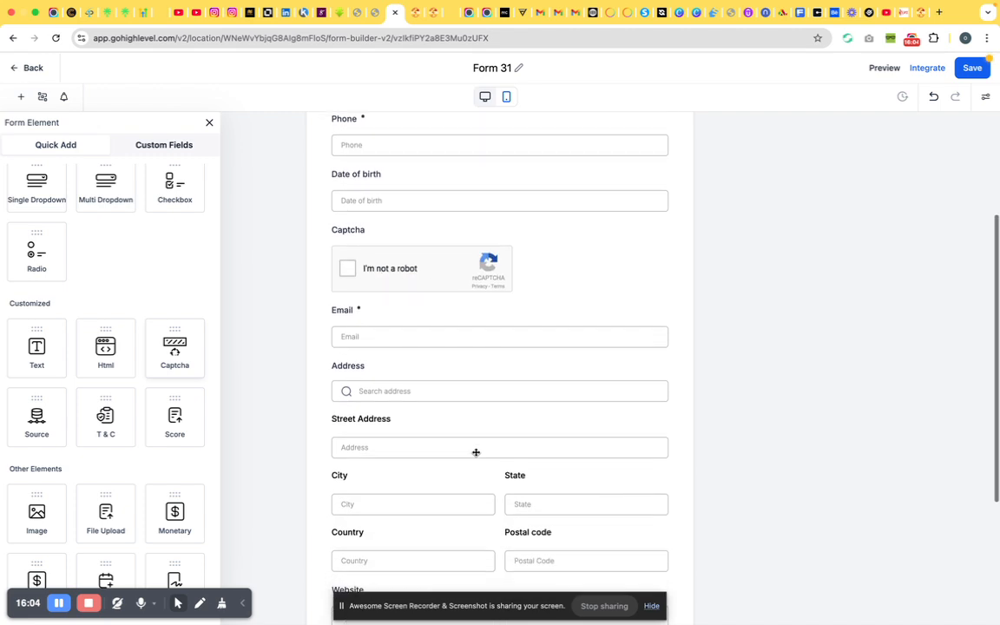
left_click(529, 403)
left_click(669, 356)
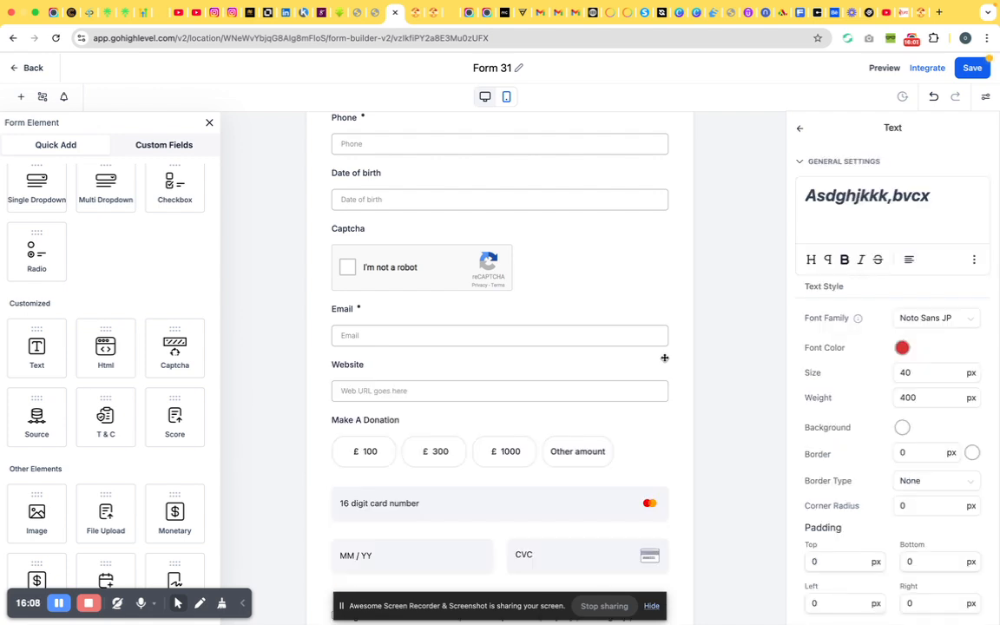
left_click(650, 425)
left_click(668, 413)
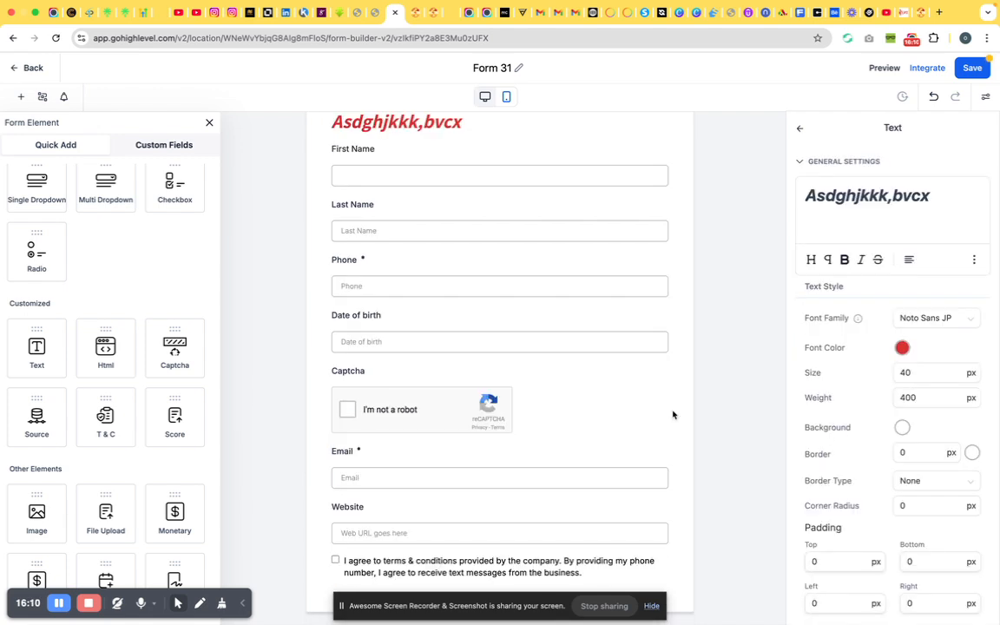
Move the Email field above the Captcha and remove the Website field and the terms consent checkbox from the form.
left_click(635, 471)
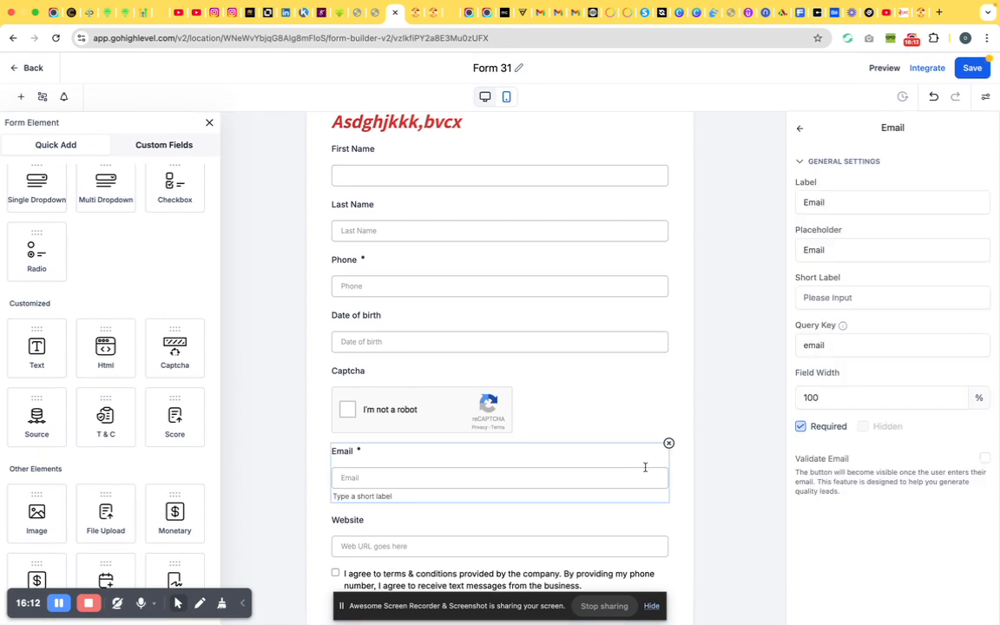
left_click_drag(630, 461, 605, 373)
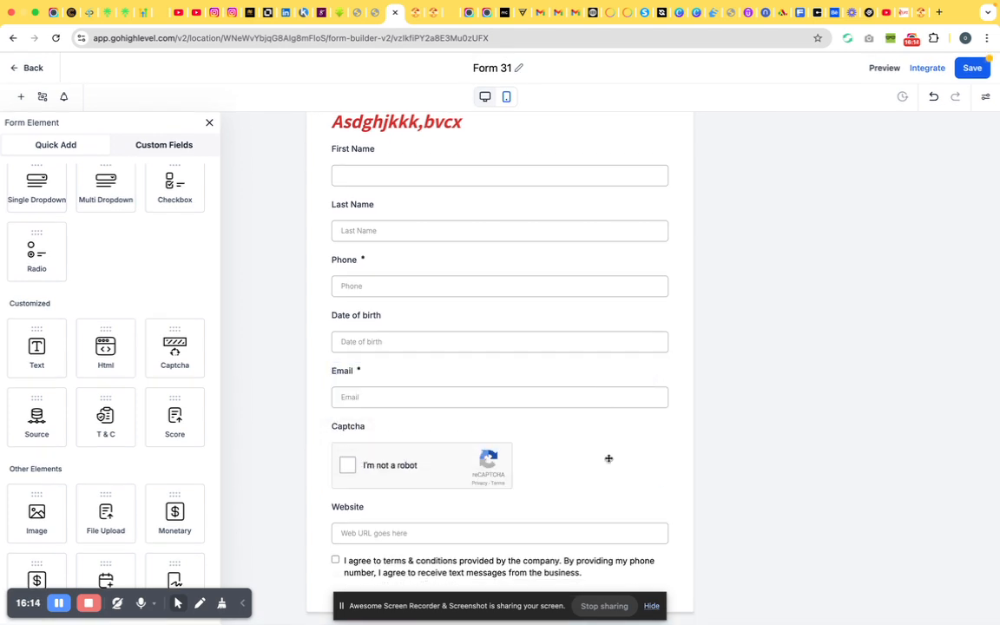
left_click(645, 533)
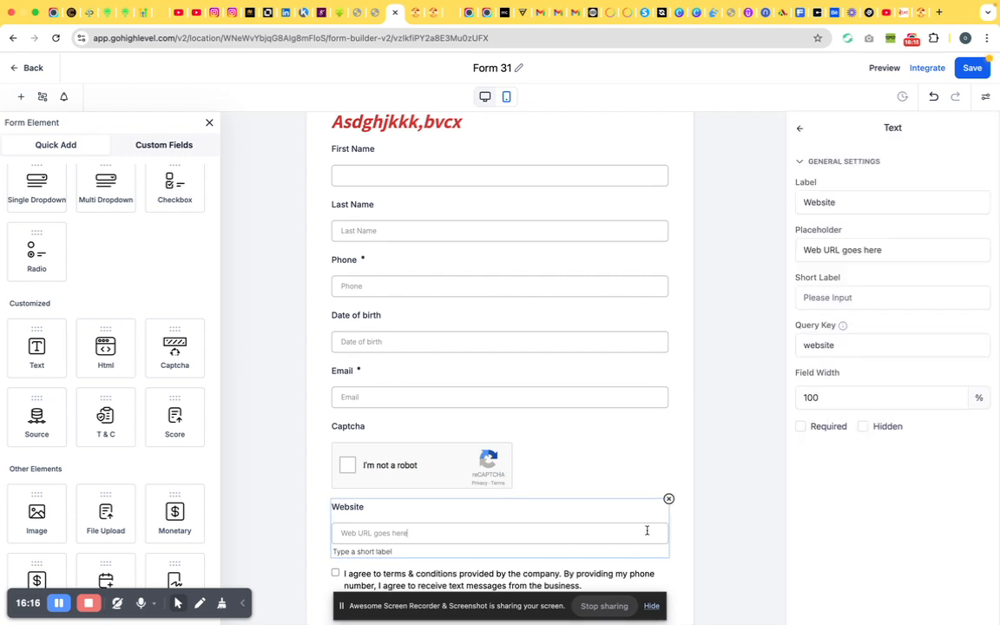
left_click(669, 500)
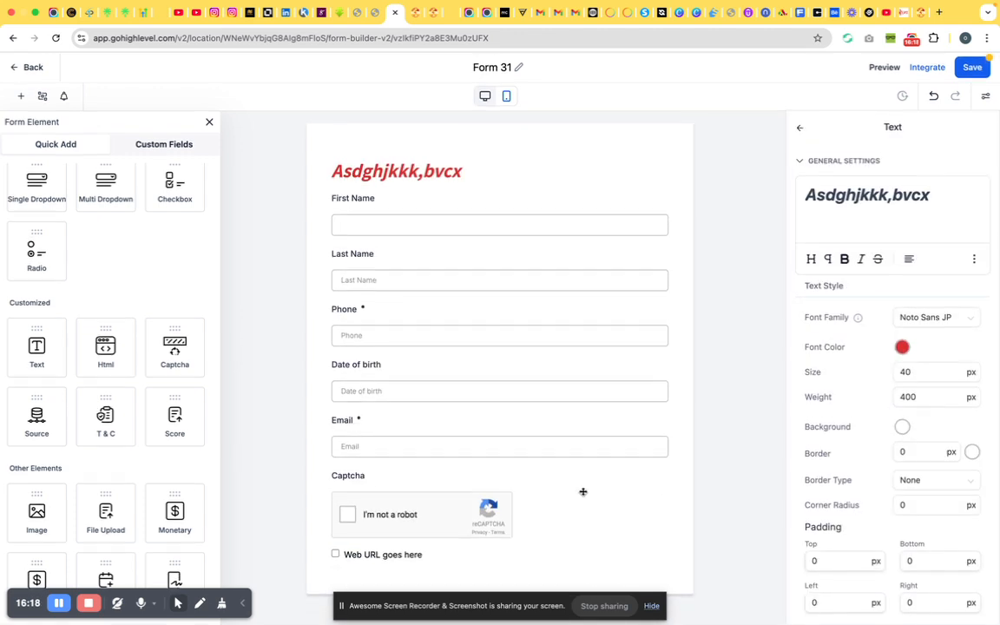
left_click(518, 560)
left_click(670, 548)
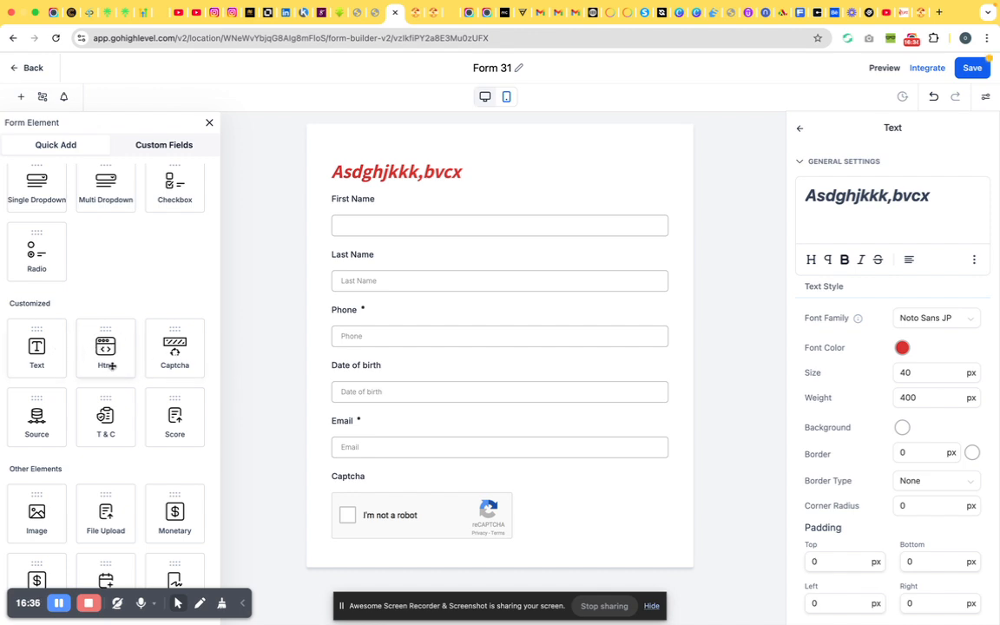
Try out an HTML element between the heading and First Name, viewing its empty code editor, and remove the element.
left_click_drag(105, 330, 398, 244)
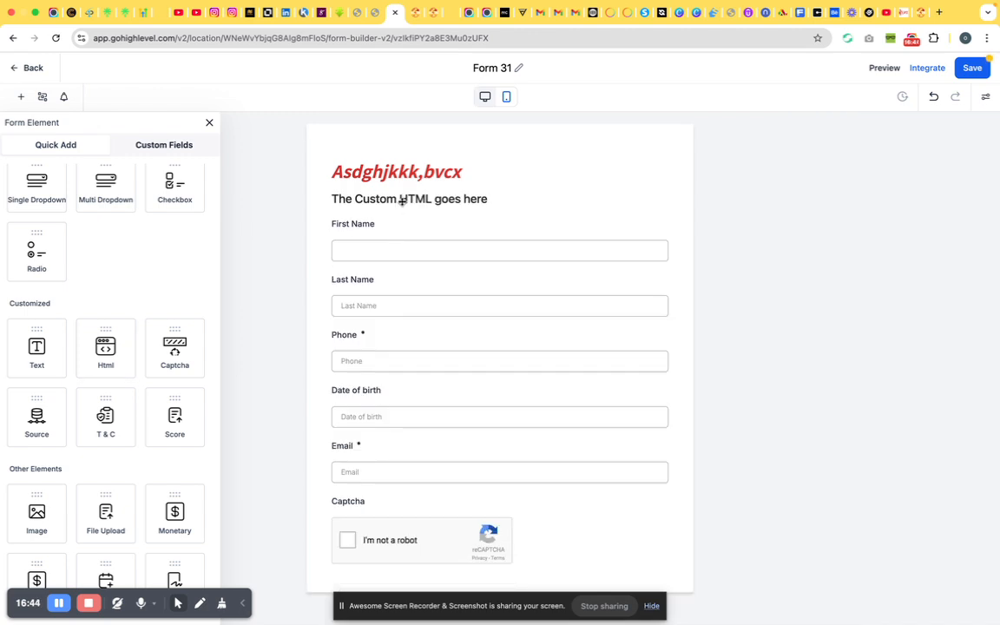
left_click(402, 200)
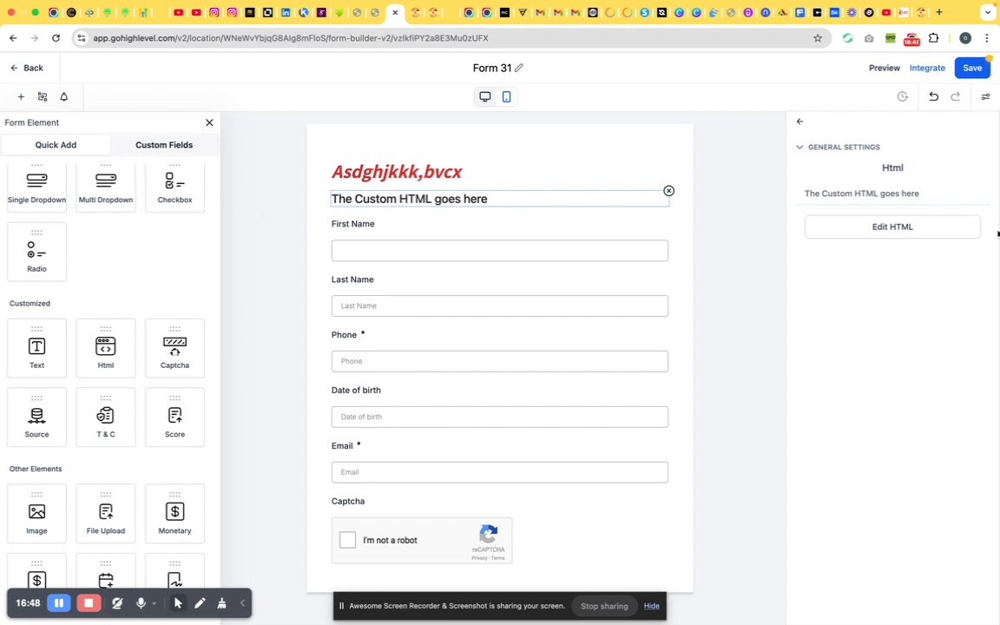
left_click(920, 229)
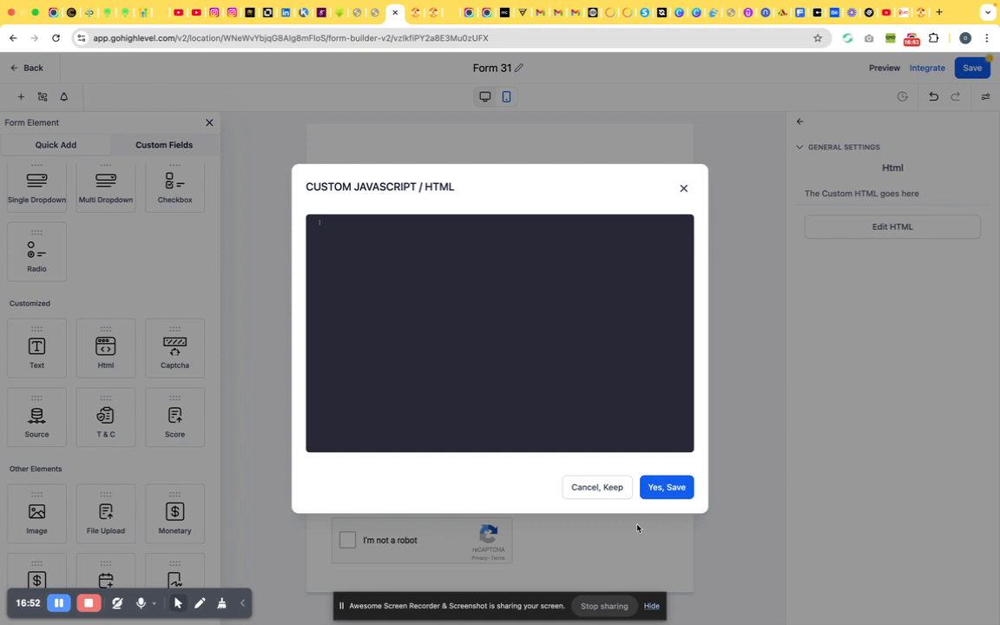
left_click(594, 488)
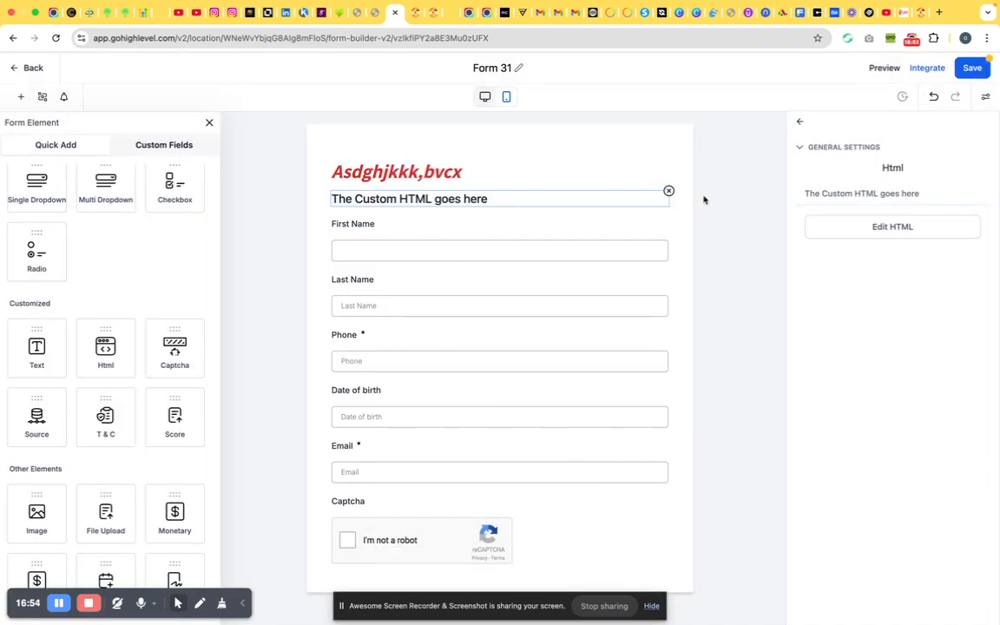
left_click(669, 191)
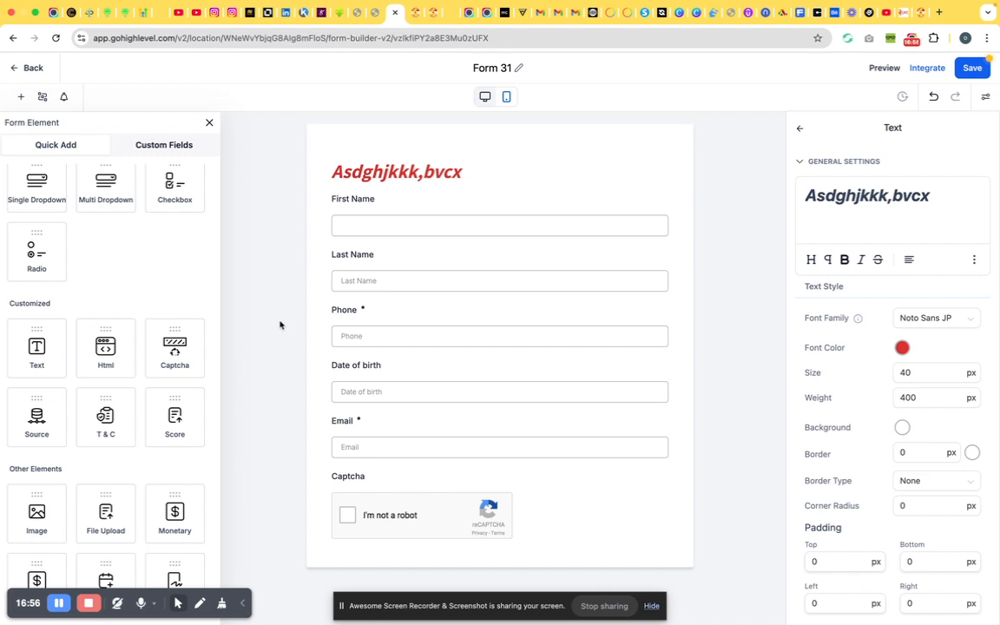
Start creating a new custom field of the Single Line text type.
scroll(159, 459, "up", 10)
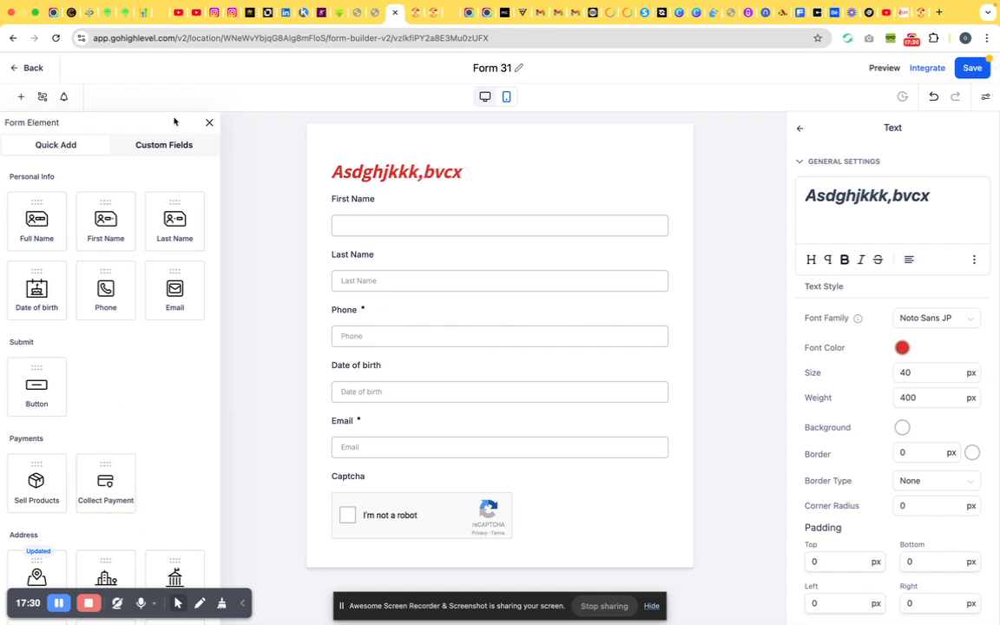
left_click(161, 146)
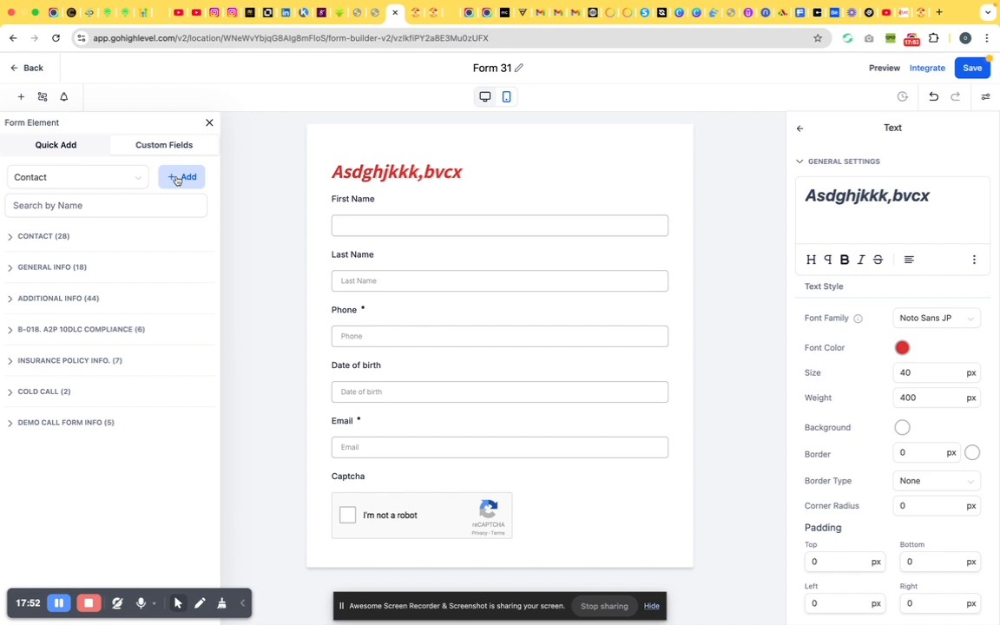
left_click(180, 177)
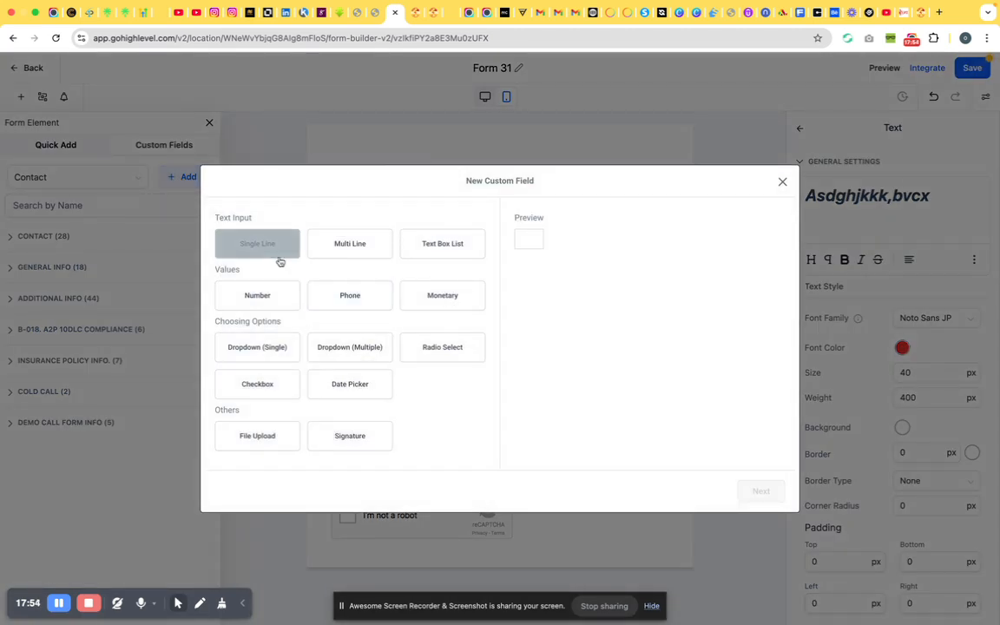
left_click(354, 379)
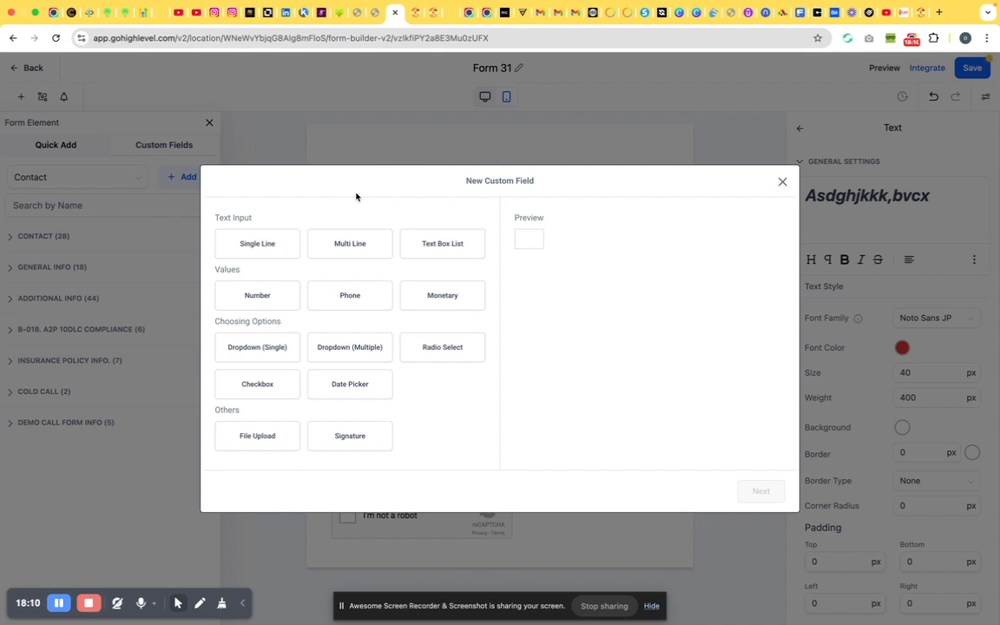
left_click(269, 243)
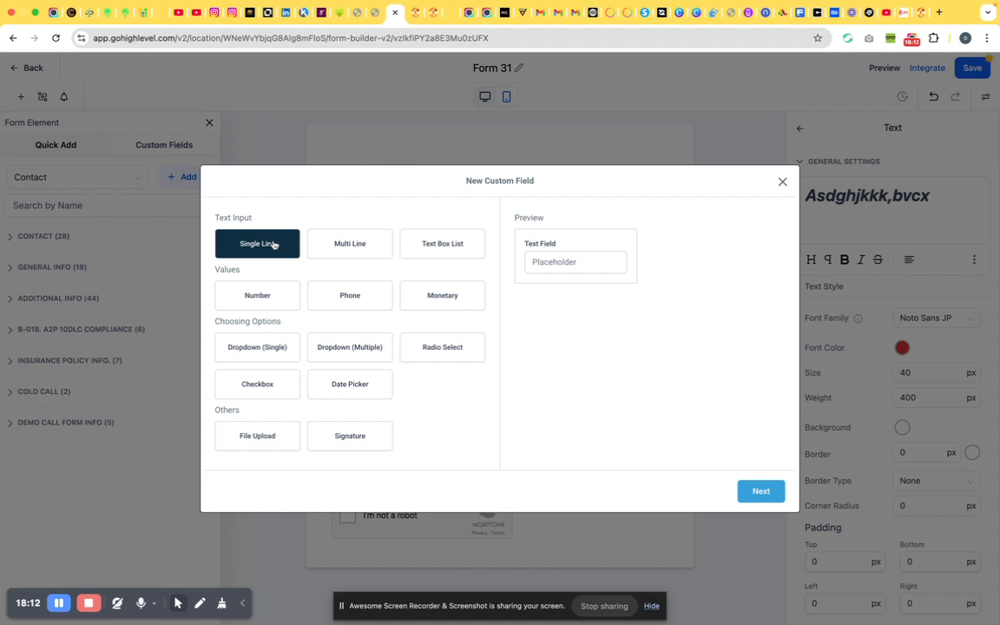
left_click(762, 492)
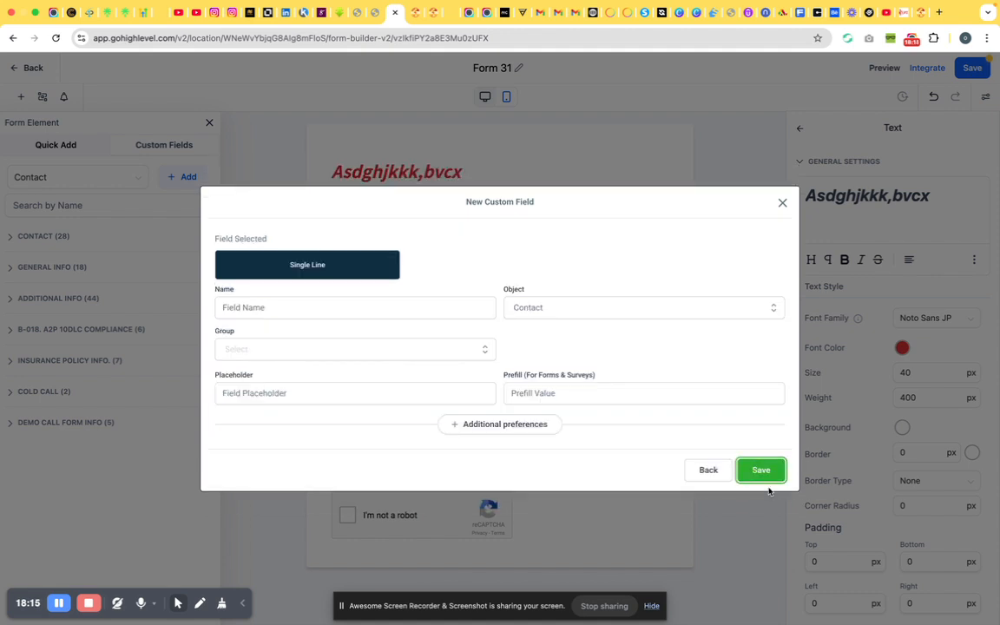
Name the new custom field "first name".
left_click(336, 309)
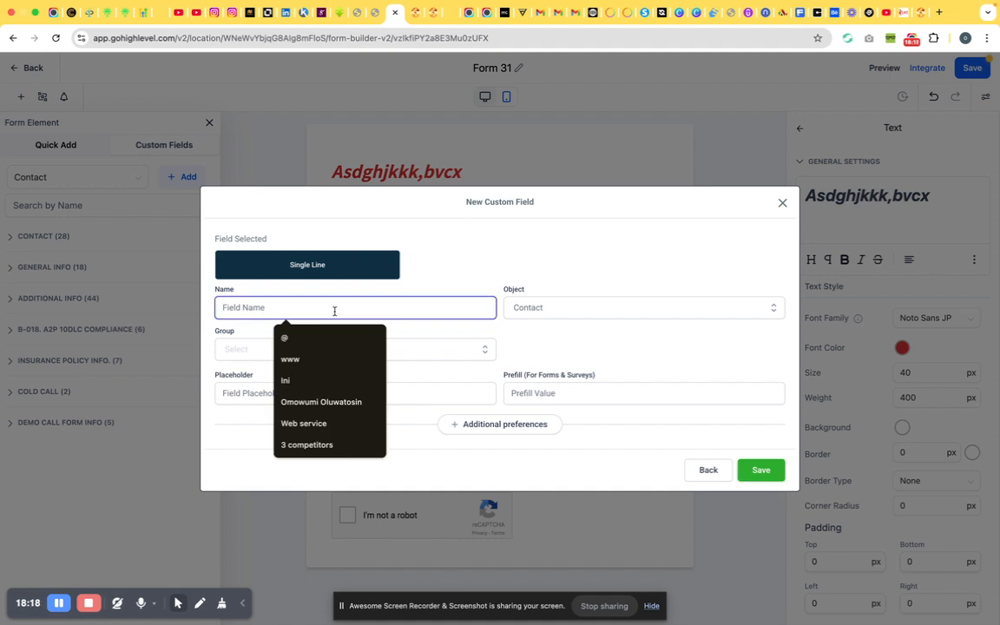
type("fir")
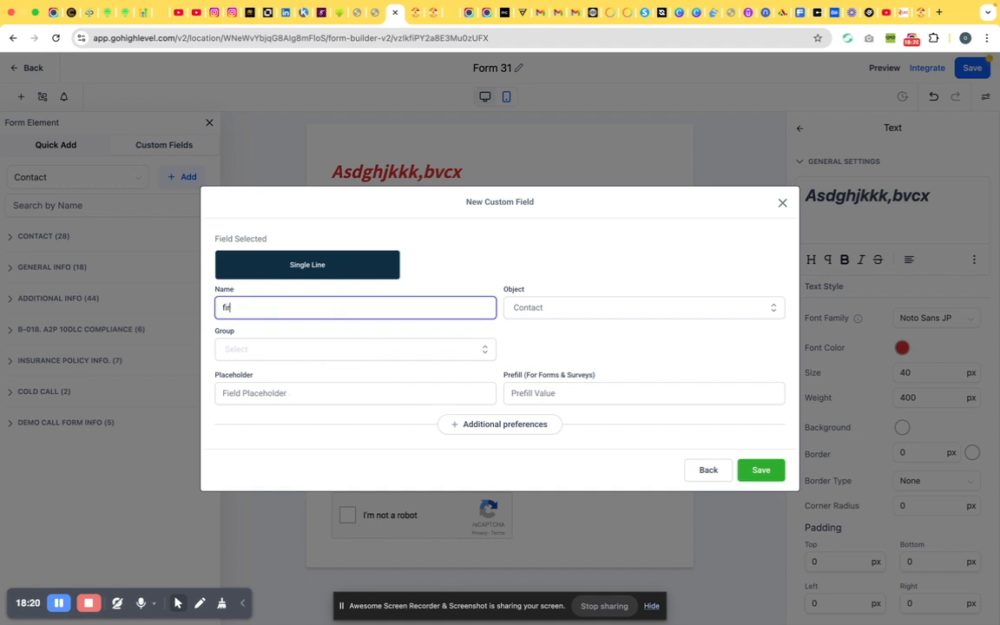
type("st name")
Assign the new custom field to the Cold Call group.
left_click(339, 351)
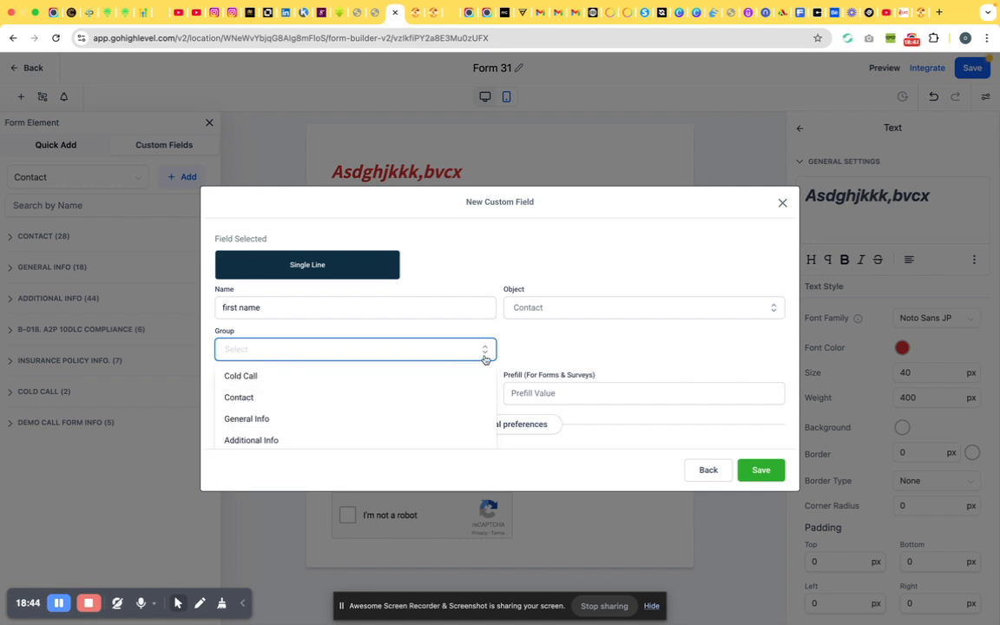
left_click(509, 341)
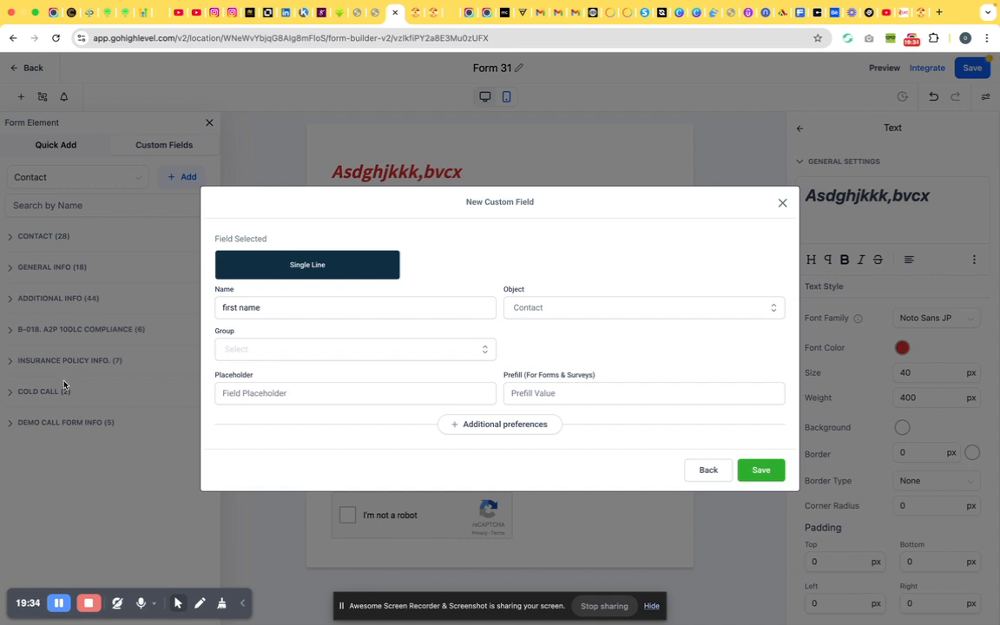
left_click(263, 352)
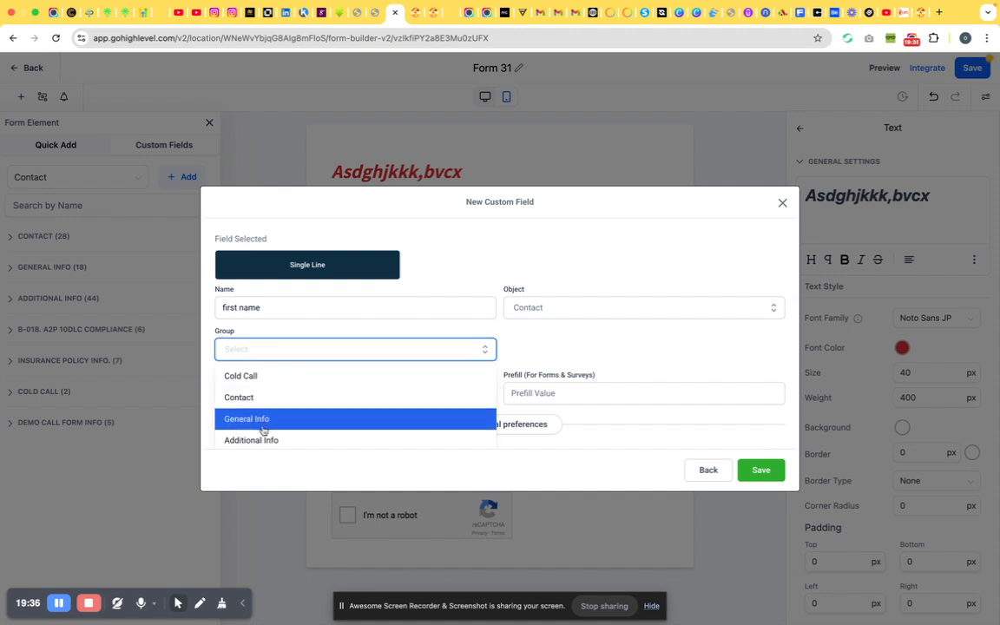
scroll(263, 436, "down", 1)
scroll(264, 436, "up", 1)
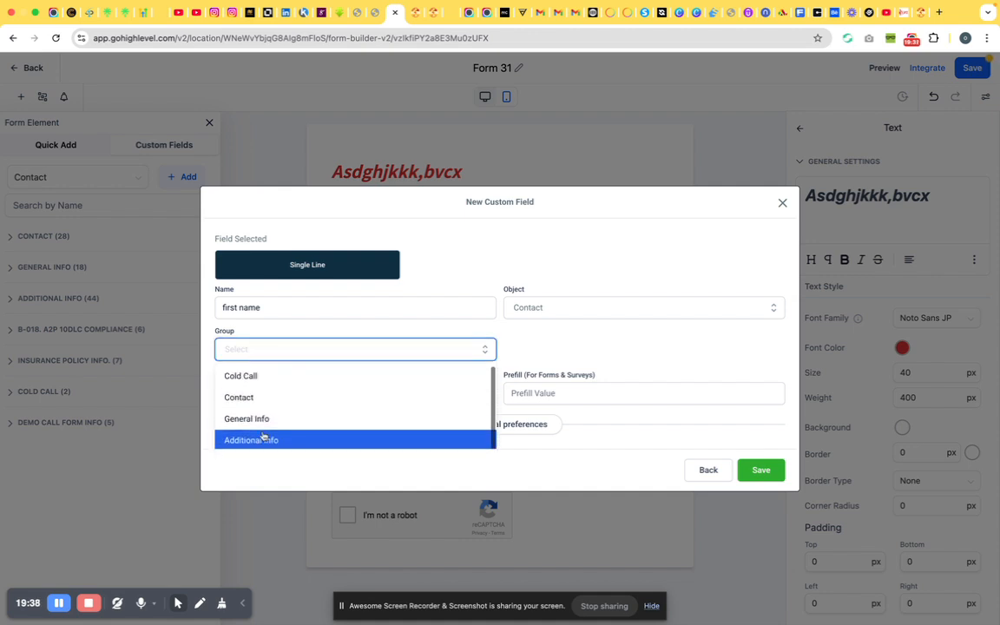
left_click(259, 381)
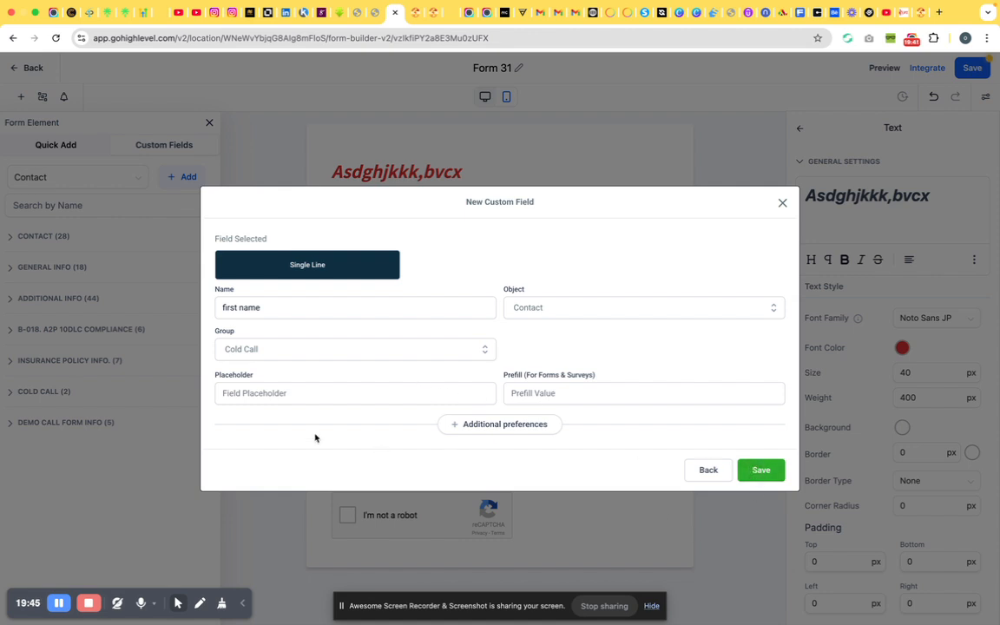
Try the copied field name "first name" as the placeholder text and clear it again.
left_click(264, 390)
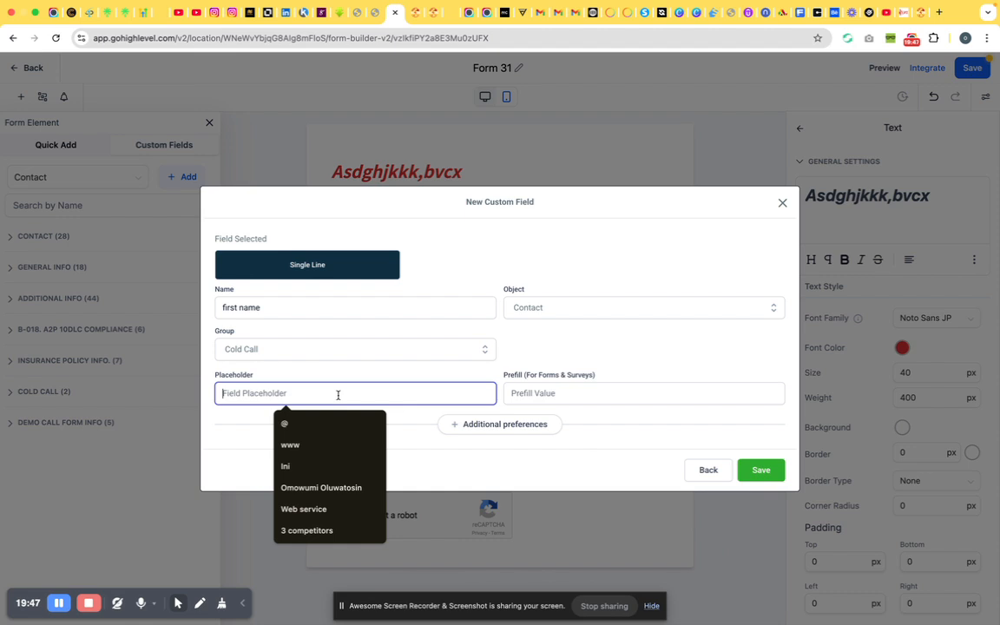
triple_click(242, 306)
key("ctrl+c")
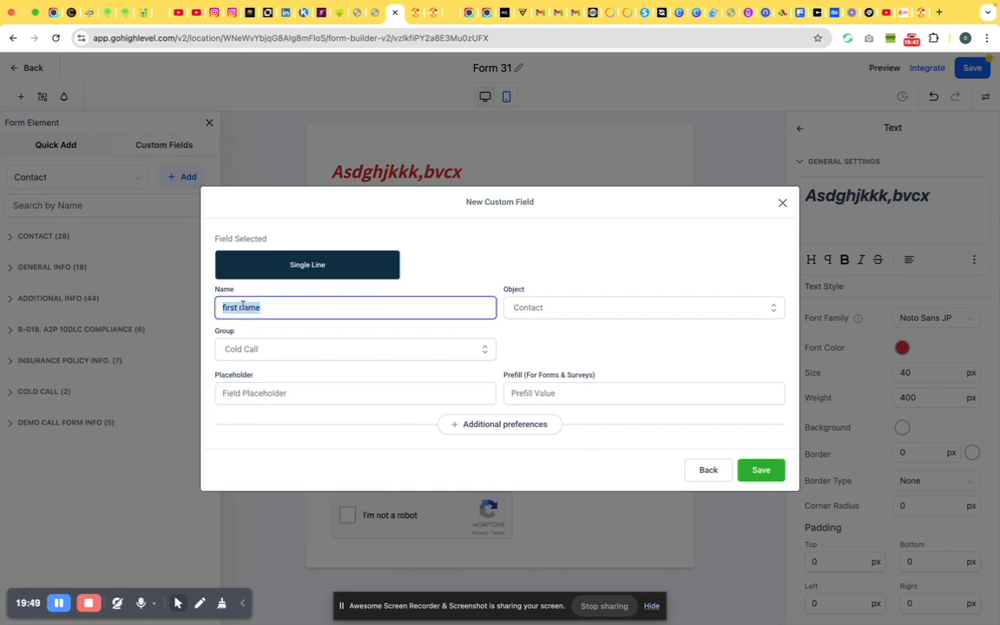
left_click(249, 393)
key("ctrl+v")
key("ctrl+a")
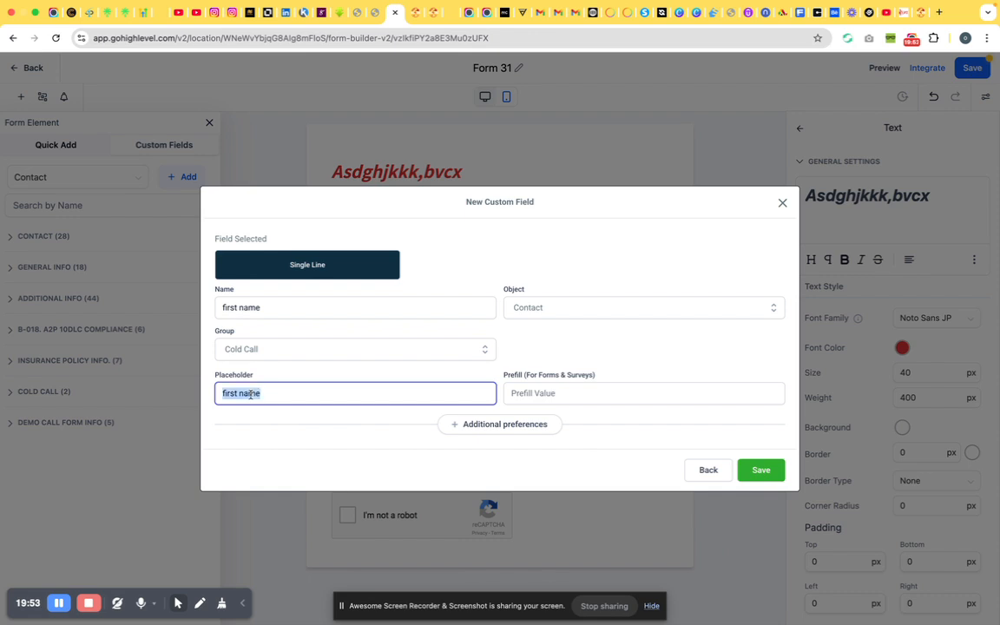
key("BackSpace")
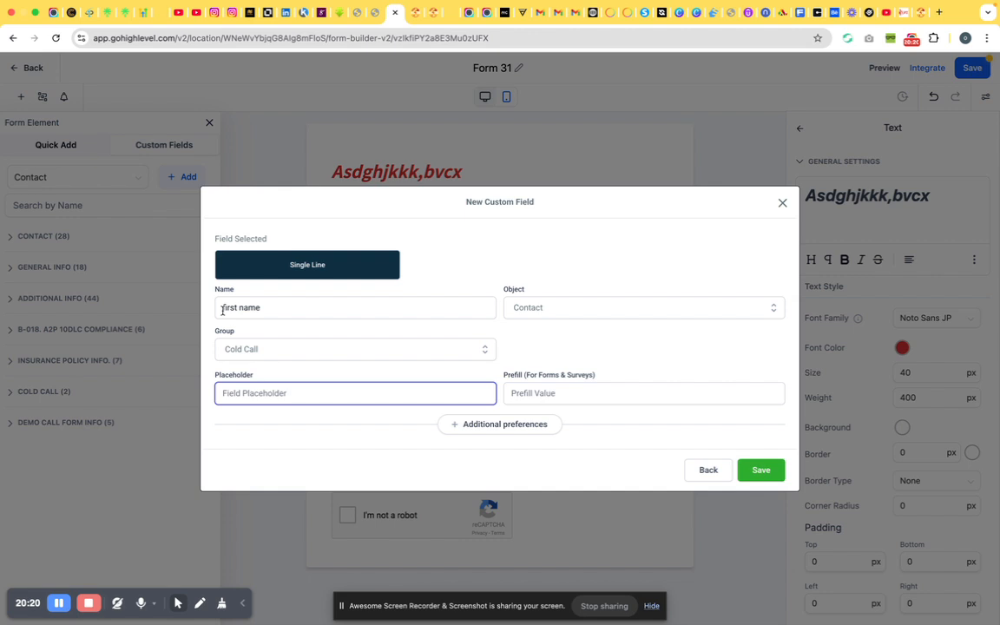
Rename the new custom field "Candidate's first name".
left_click_drag(223, 310, 281, 308)
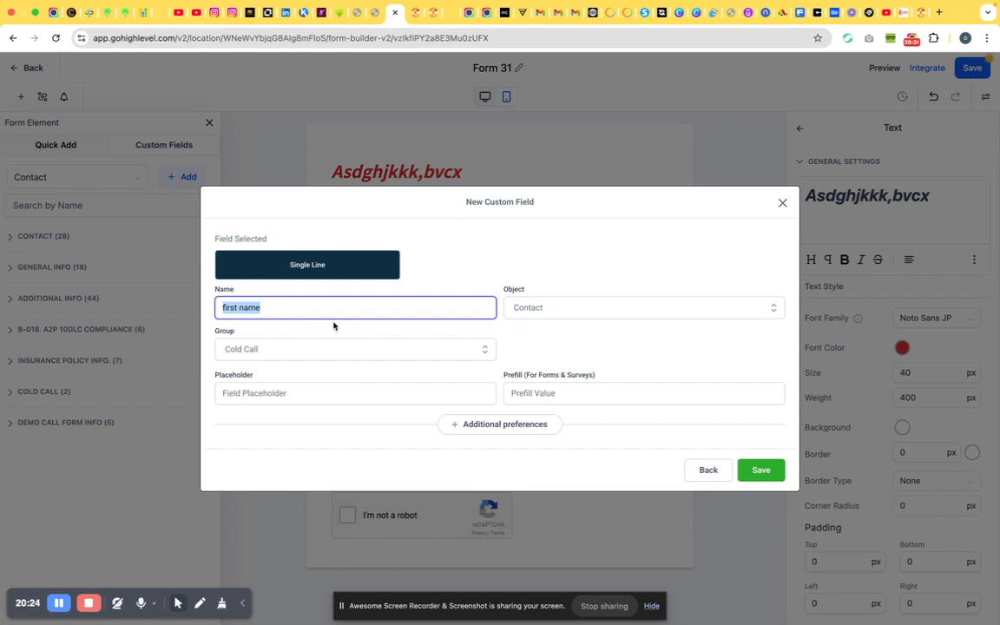
left_click(761, 470)
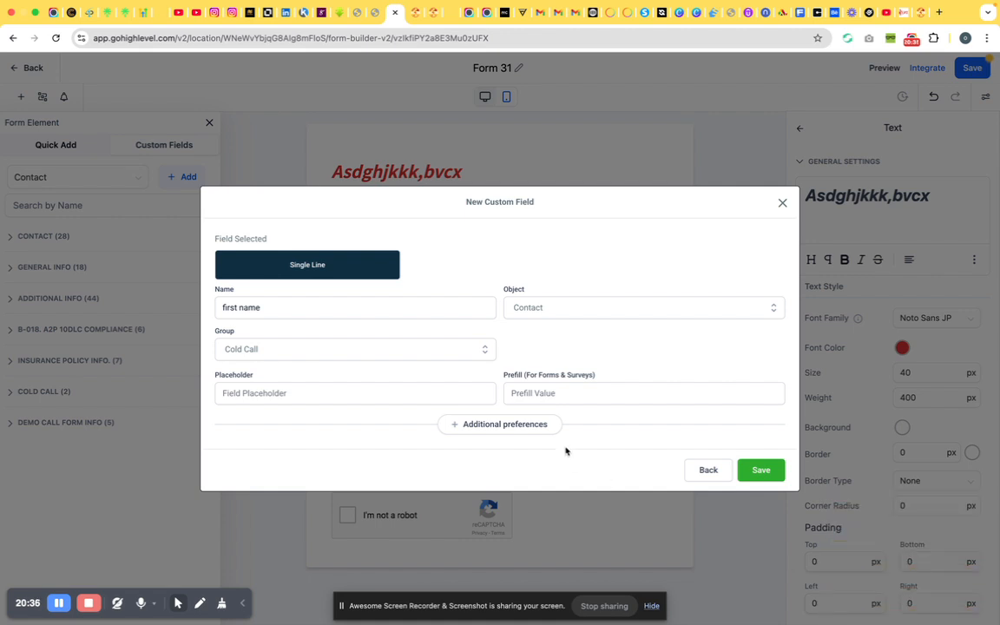
triple_click(308, 308)
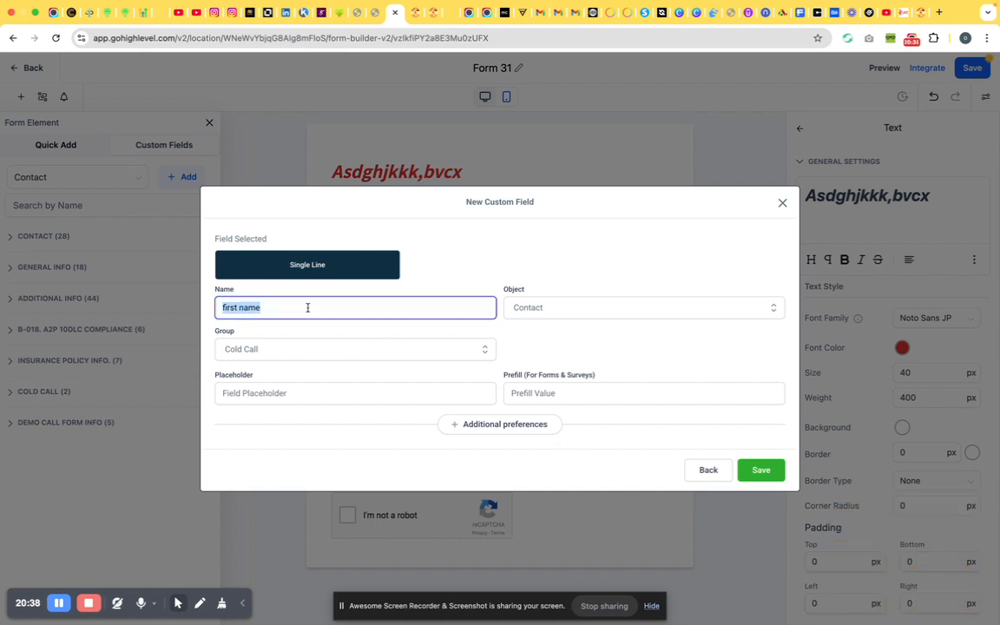
key("BackSpace")
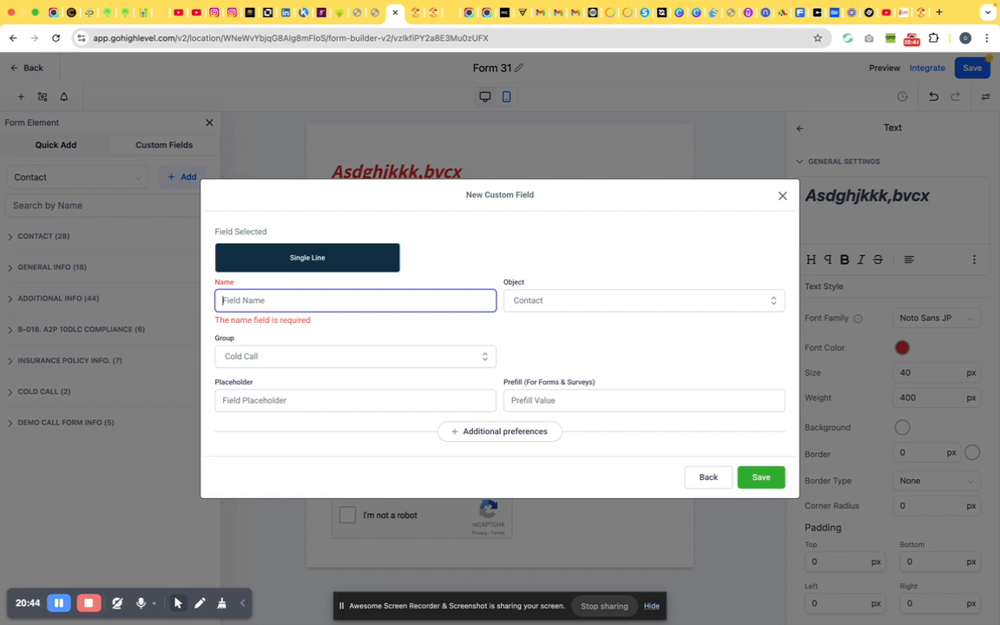
type("C")
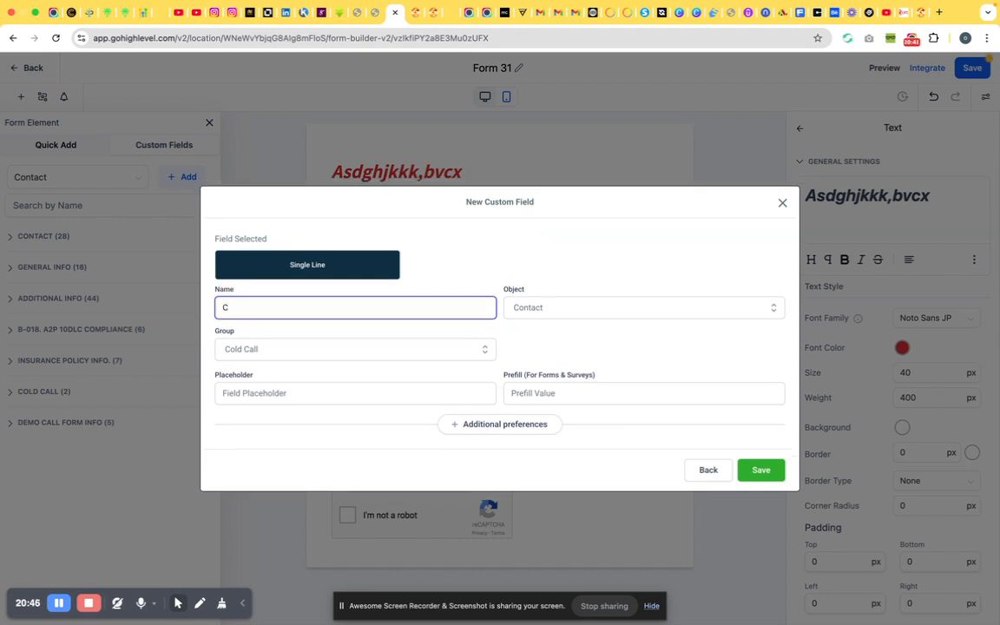
type("andidate's name")
left_click(267, 309)
type("first")
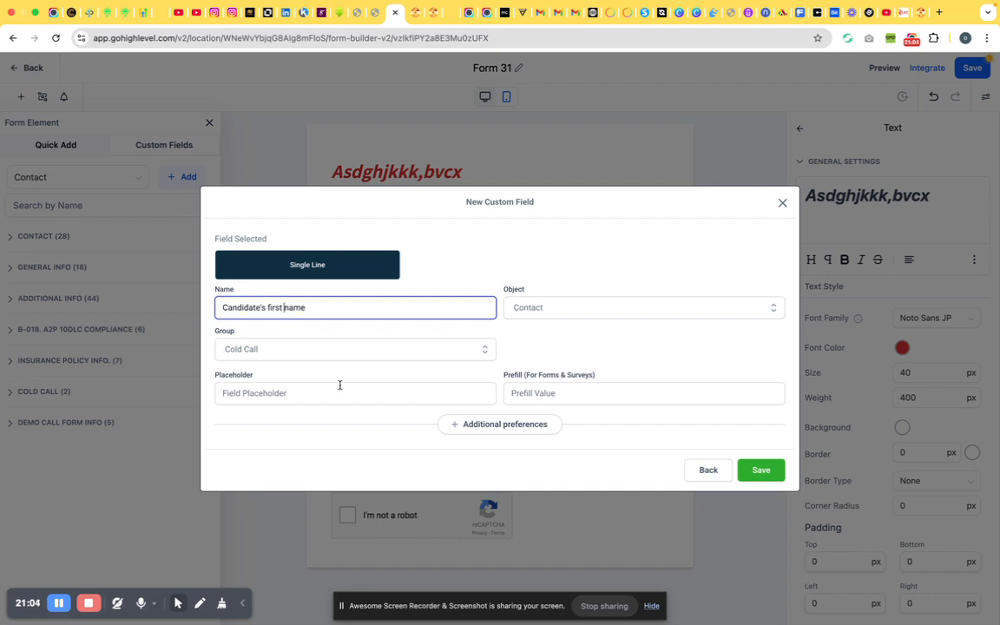
Save the custom field and expand the Cold Call group in the custom fields list.
left_click(759, 470)
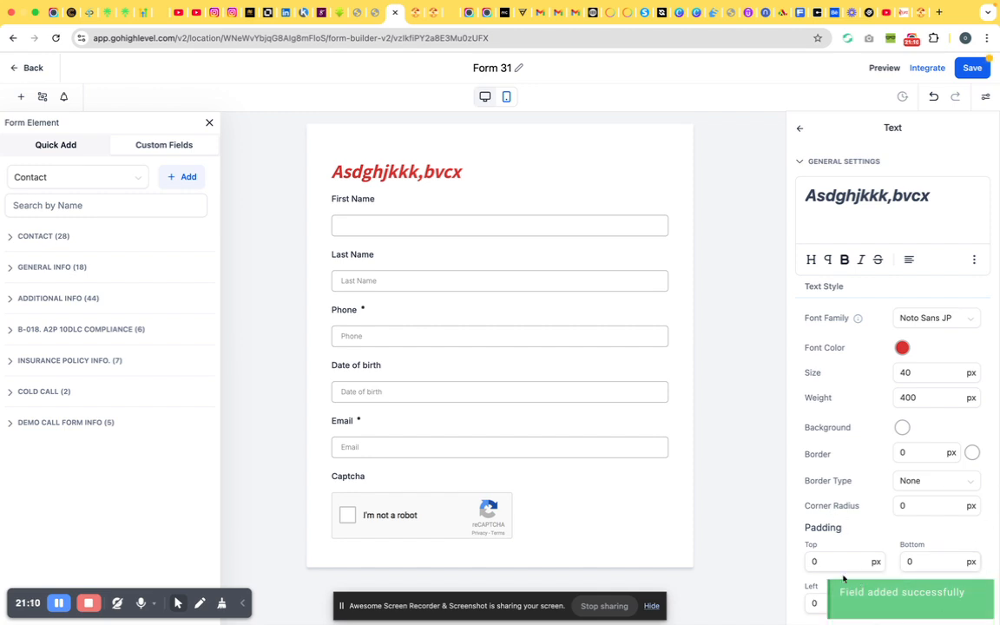
left_click(64, 393)
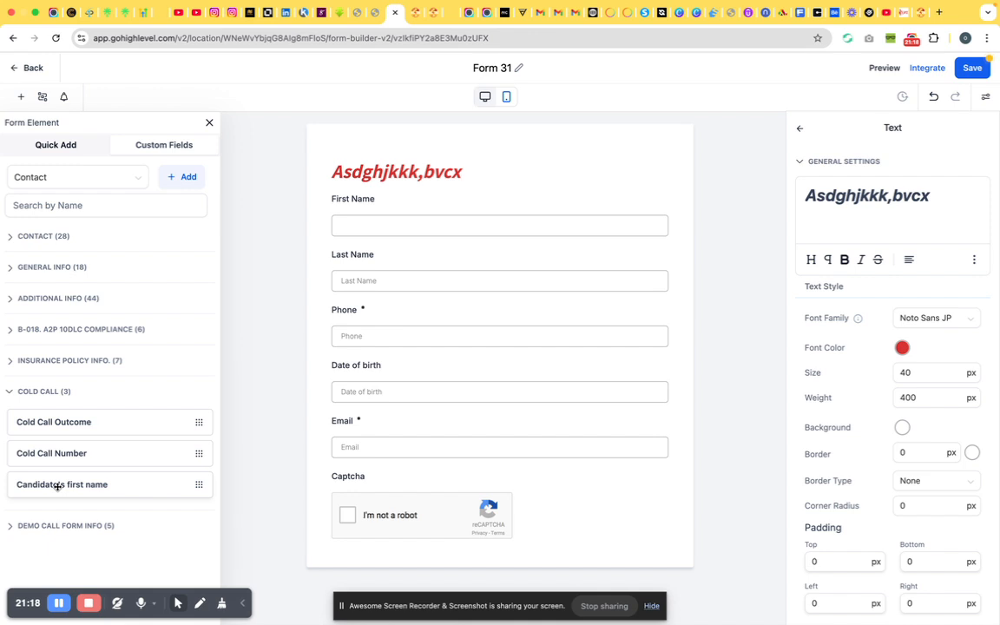
Try the "Candidate's first name" custom field below Email on the form and remove it again.
left_click_drag(58, 487, 440, 455)
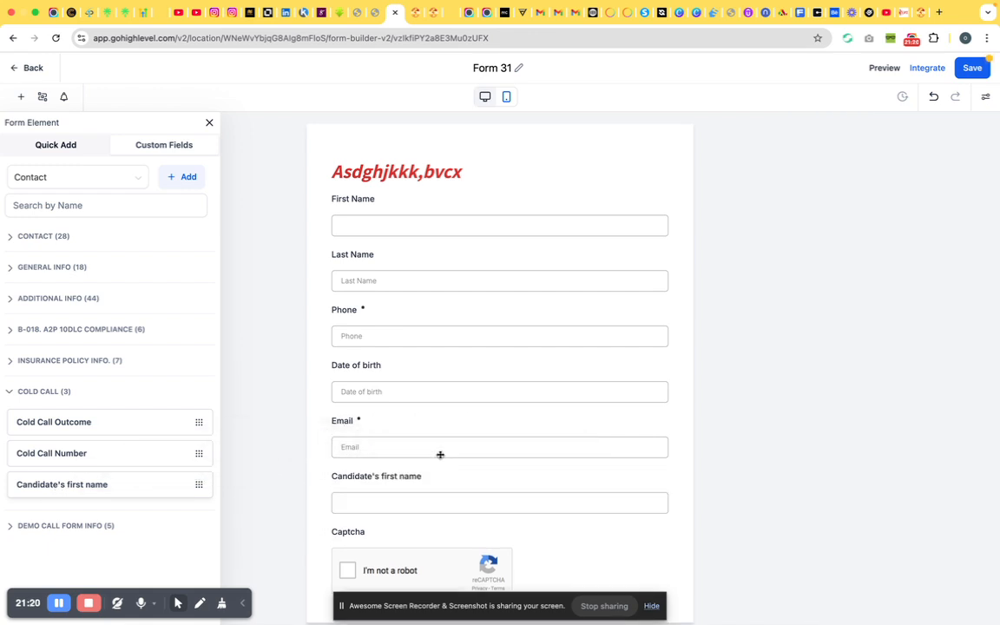
left_click(413, 498)
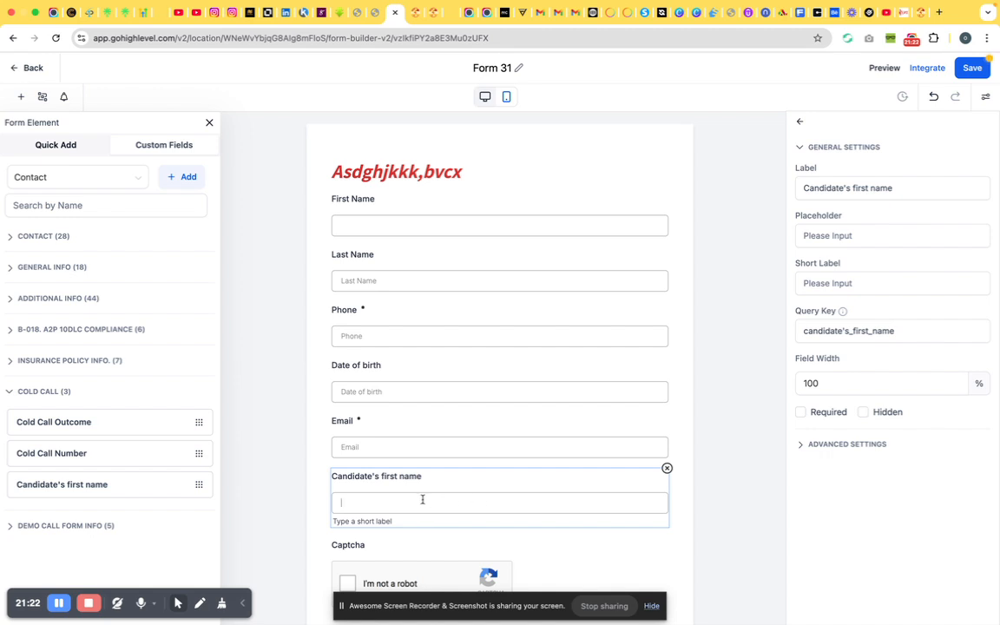
left_click(666, 469)
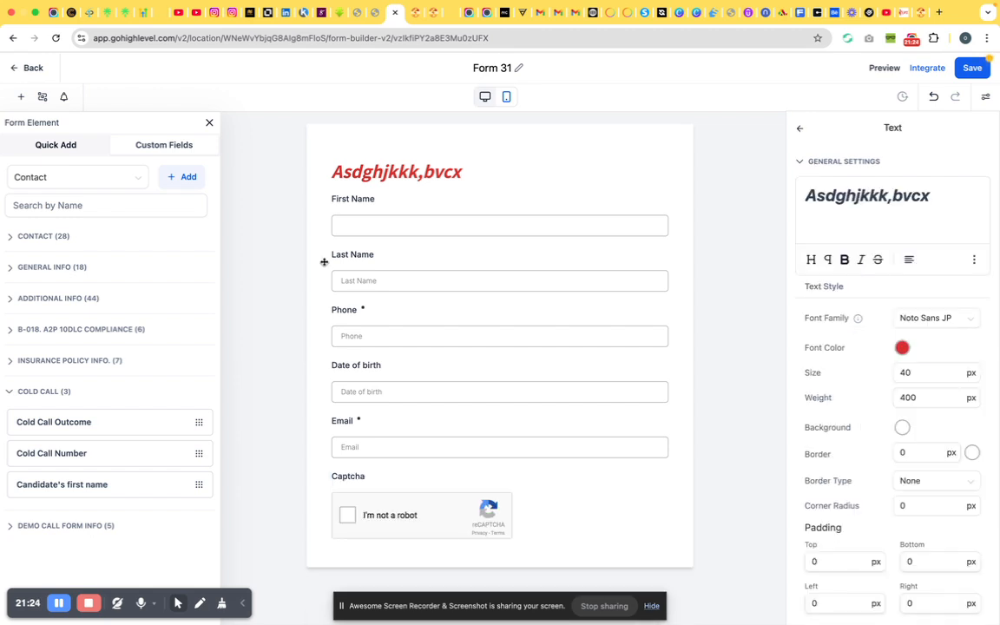
Start a new custom field and preview the Multi Line, Text Box List, Number, Phone and Monetary field types.
left_click(180, 173)
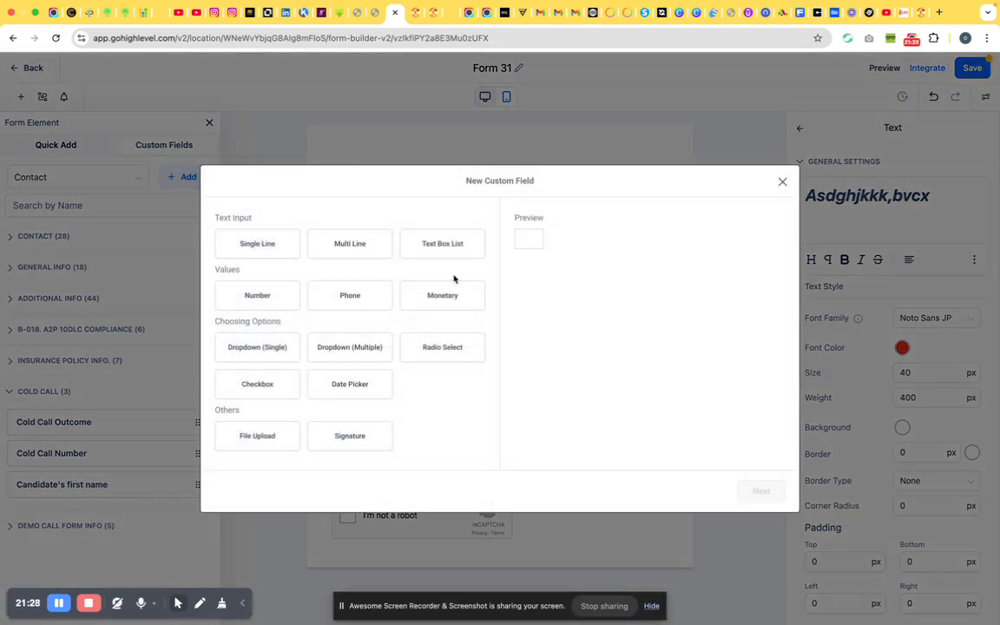
left_click(333, 250)
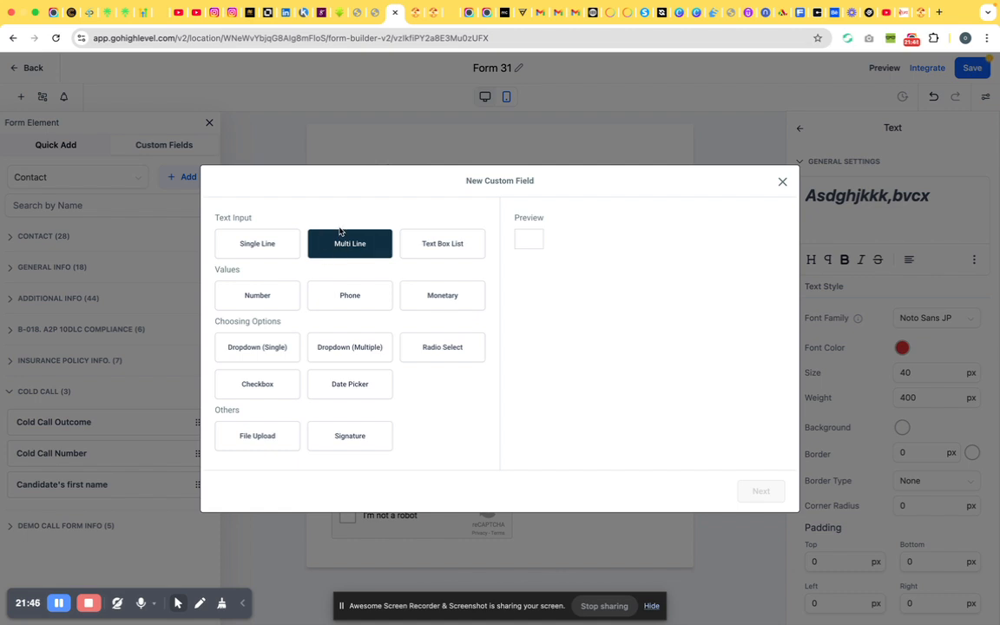
left_click(365, 231)
left_click(437, 247)
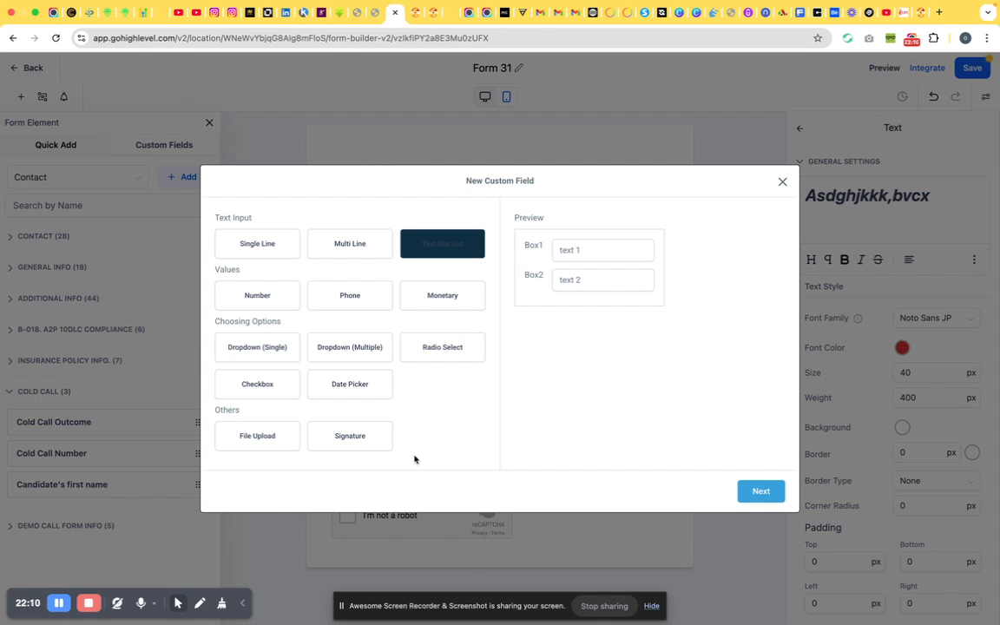
left_click(252, 300)
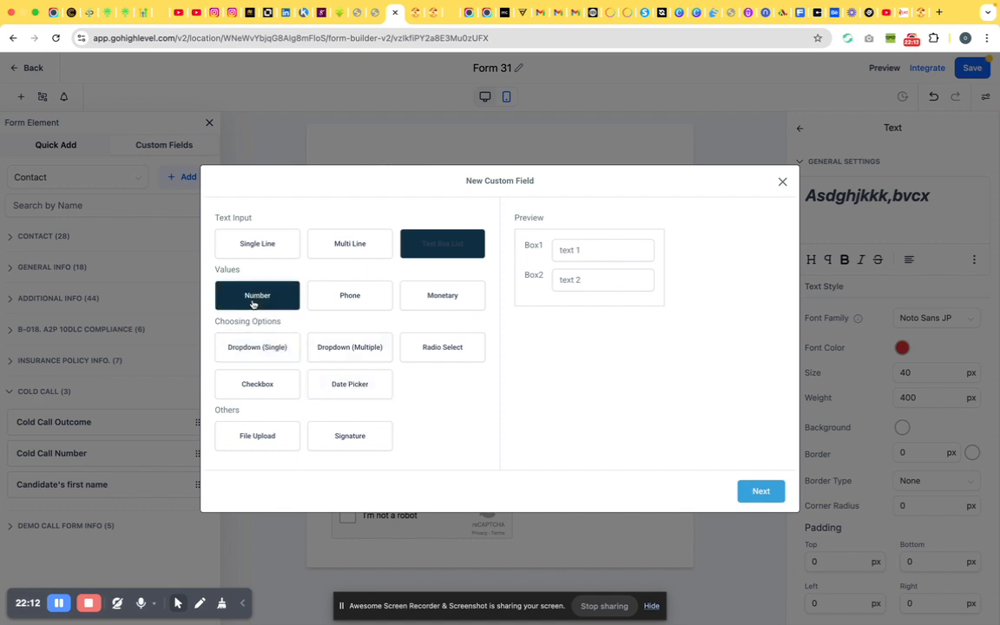
left_click(277, 288)
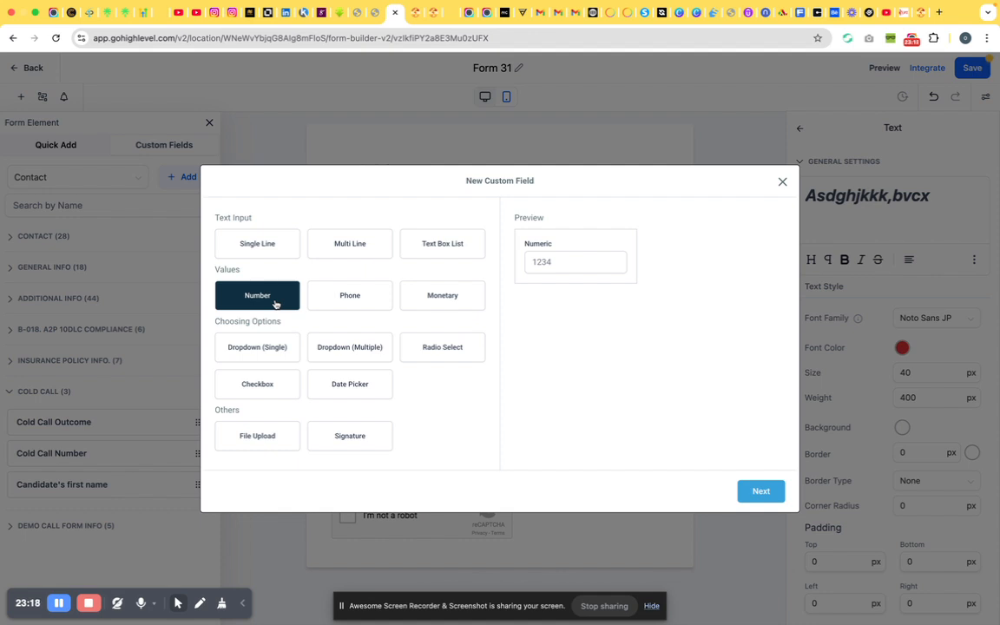
left_click(349, 296)
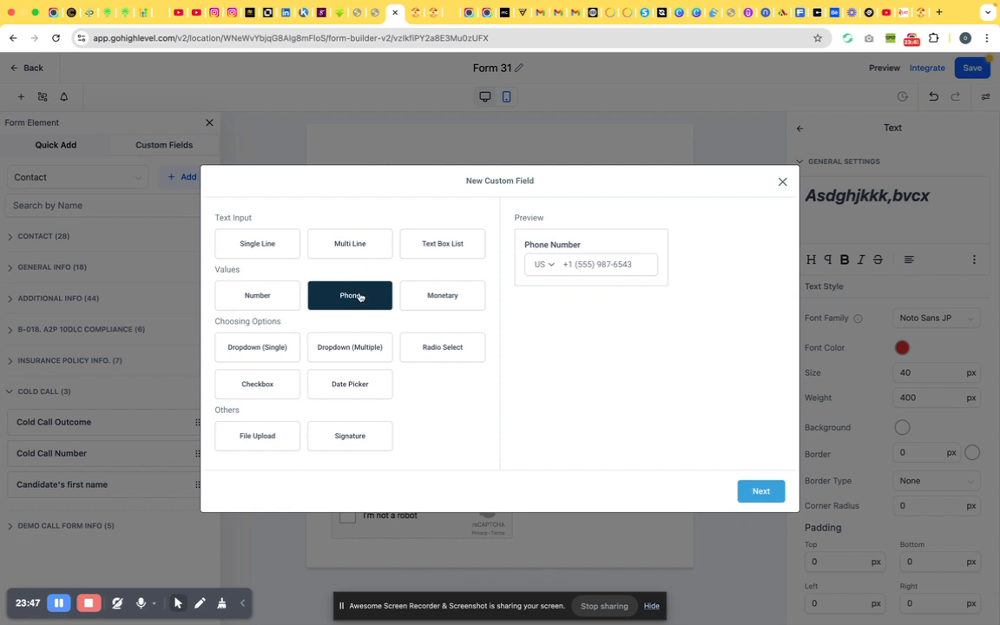
left_click(430, 294)
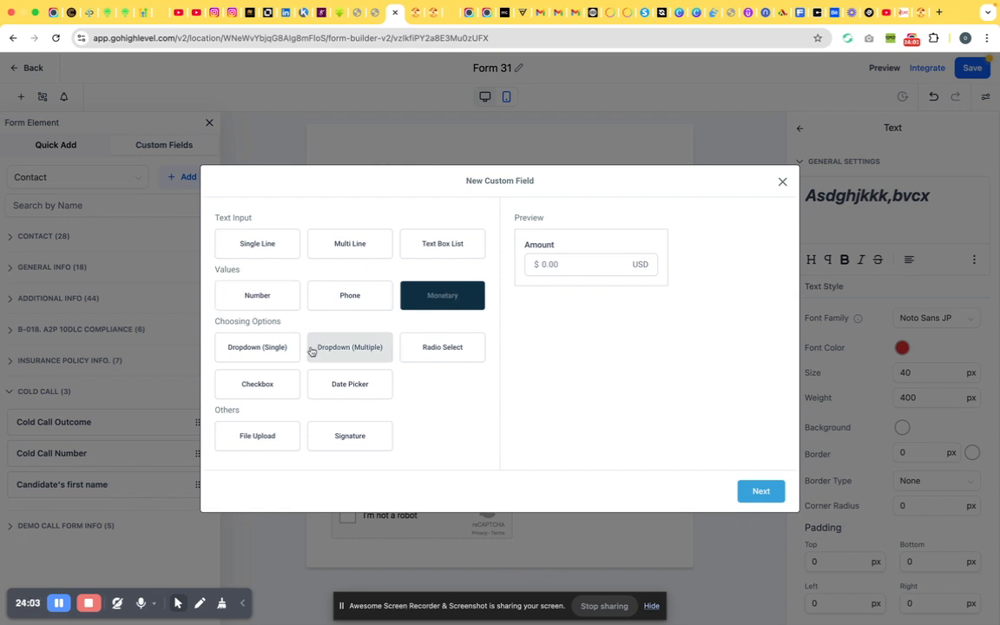
Preview the Dropdown (Single), Radio Select and Checkbox field types for the new custom field.
left_click(258, 356)
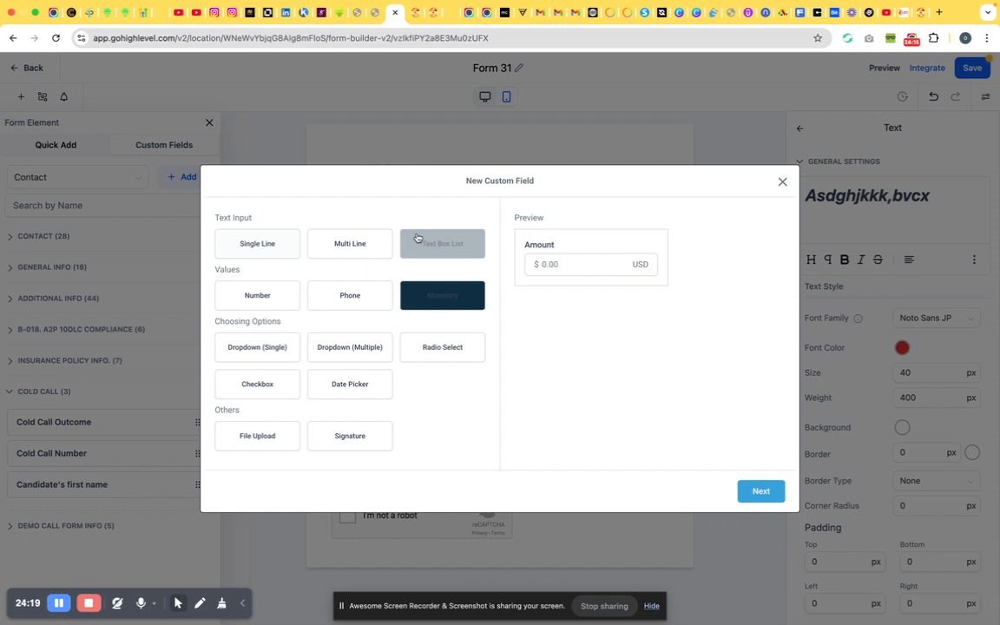
left_click(269, 353)
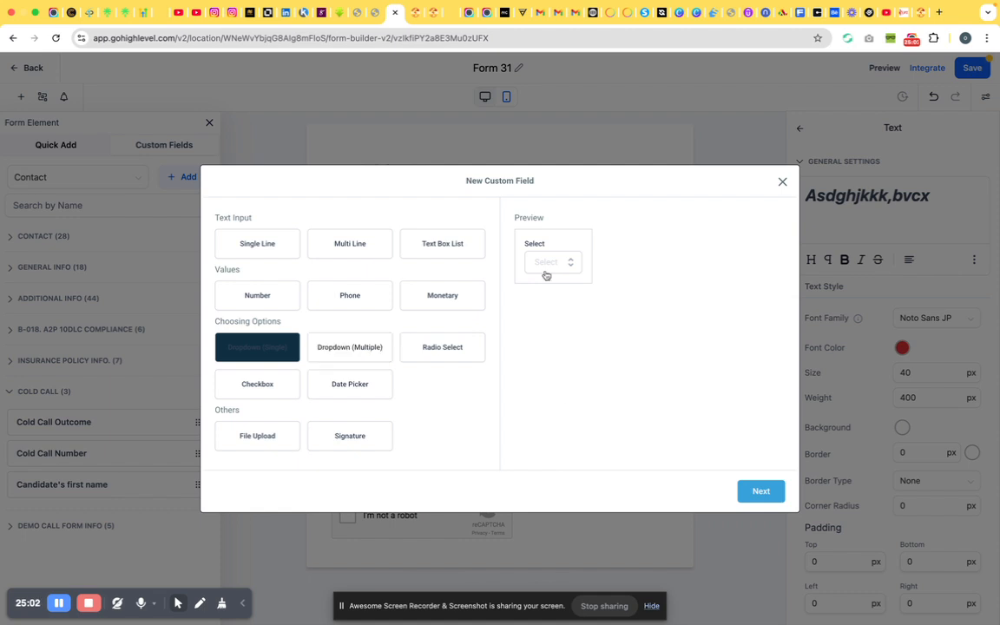
left_click(444, 349)
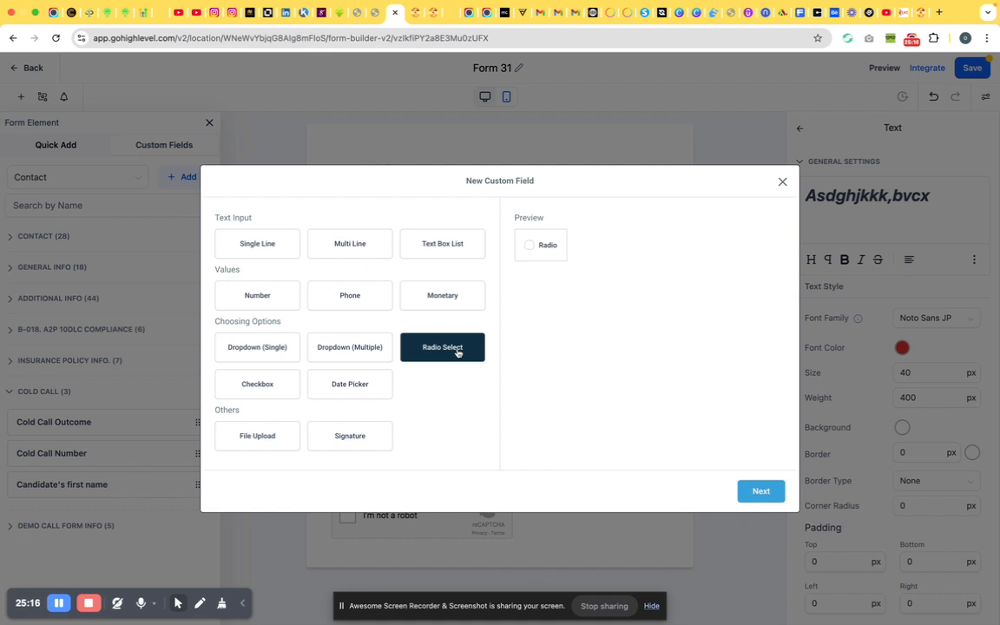
left_click(246, 392)
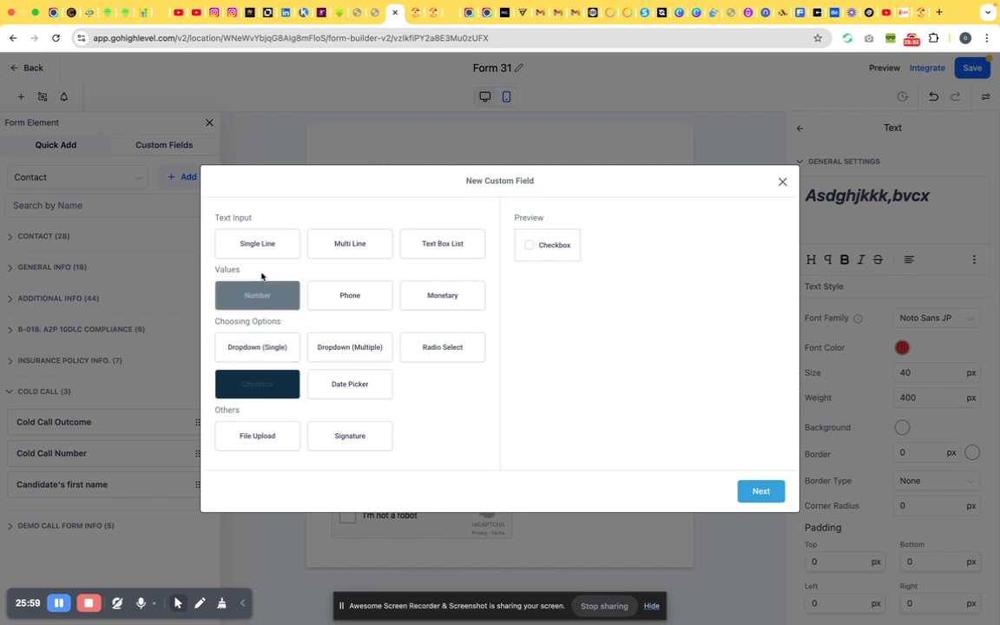
Choose the File Upload field type and look through its name and group settings.
left_click(269, 444)
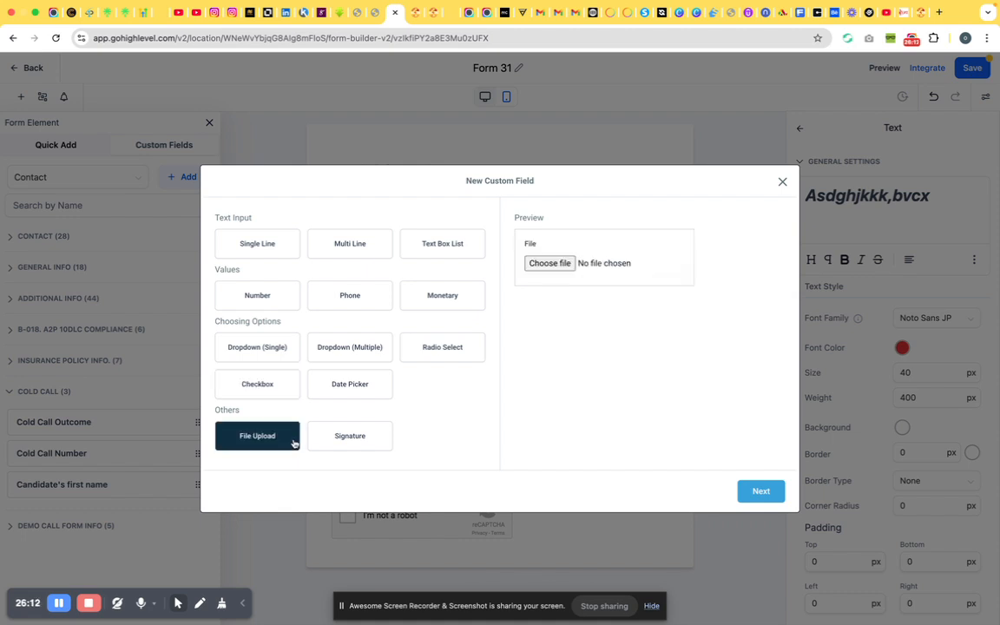
left_click(761, 492)
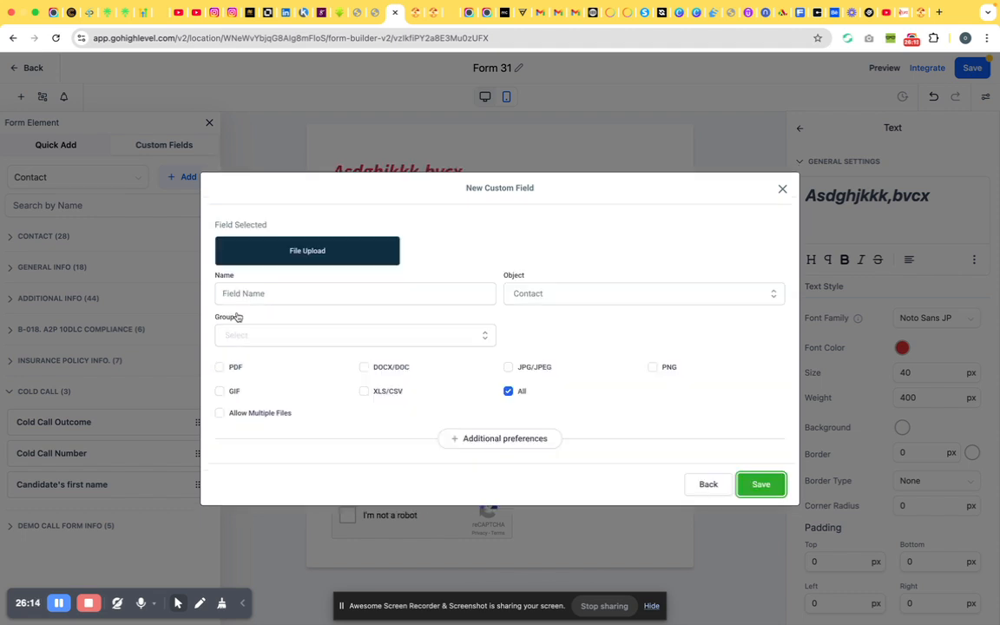
left_click(282, 297)
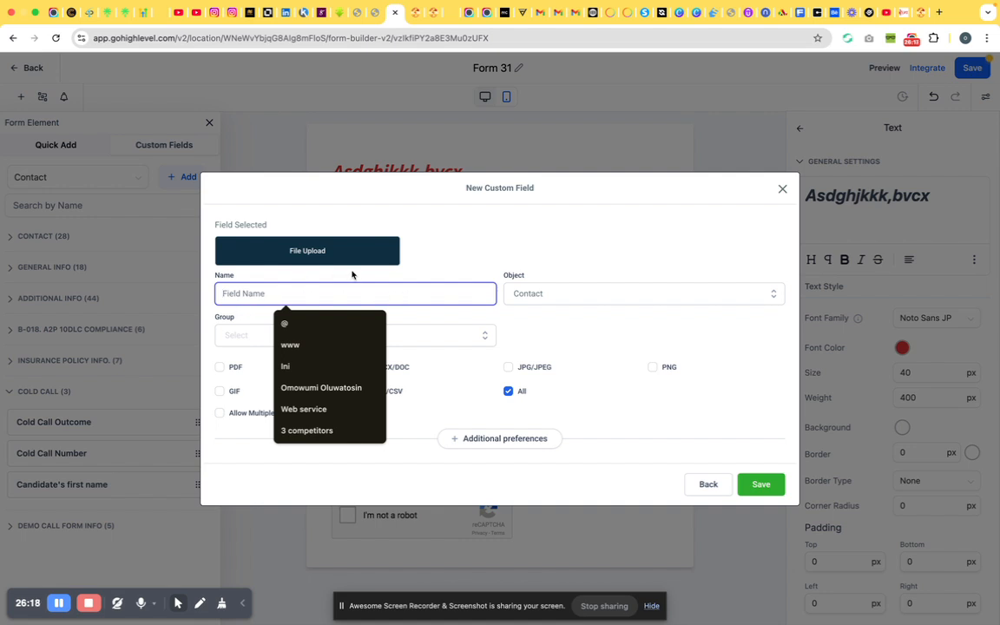
left_click(233, 336)
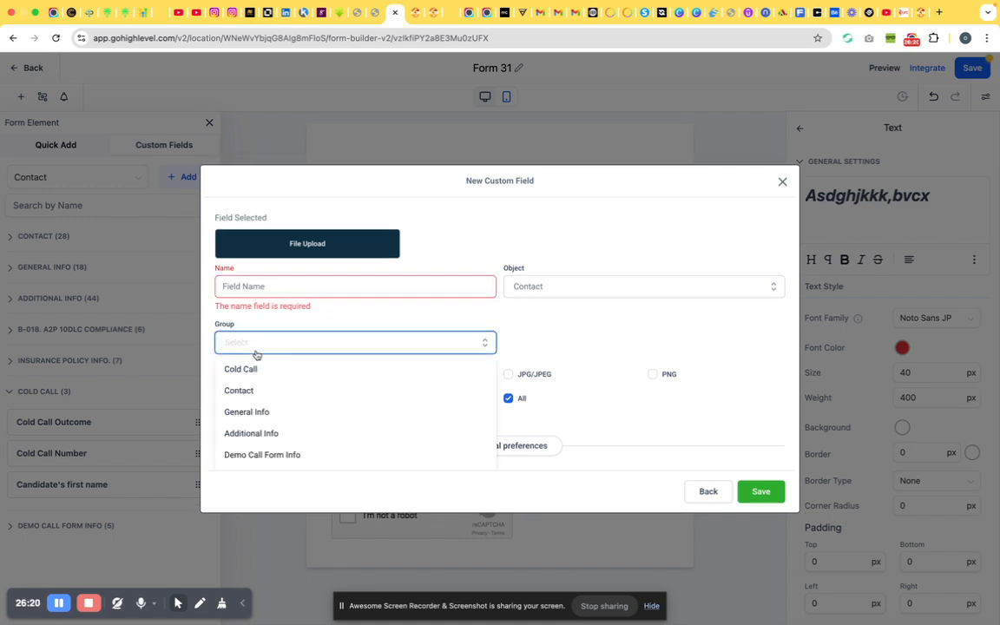
left_click(317, 319)
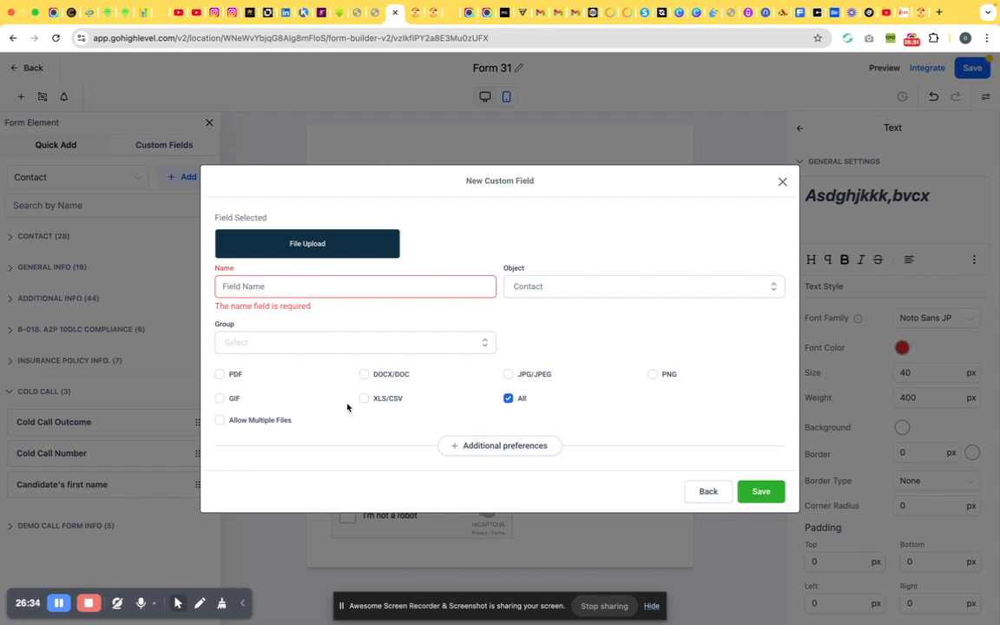
Try switching the accepted file types from All to PDF and DOCX/DOC, and return to the field type selection without saving.
left_click(508, 399)
left_click(221, 375)
left_click(365, 375)
left_click(365, 376)
left_click(365, 375)
left_click(364, 375)
left_click(220, 374)
left_click(708, 497)
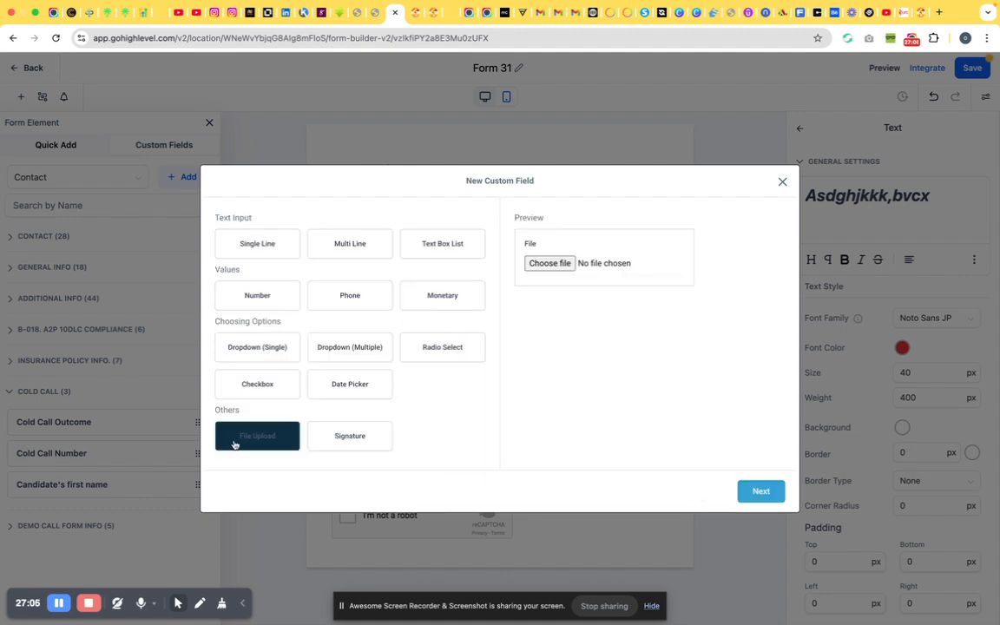
Look at the settings of the Signature field type and close the new custom field dialog without saving.
left_click(350, 436)
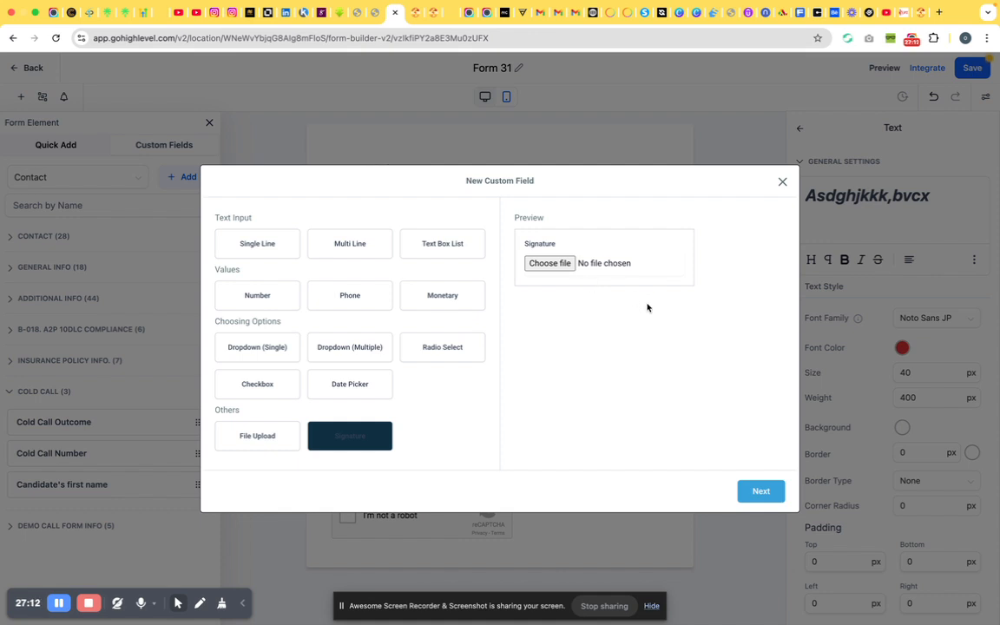
left_click(754, 492)
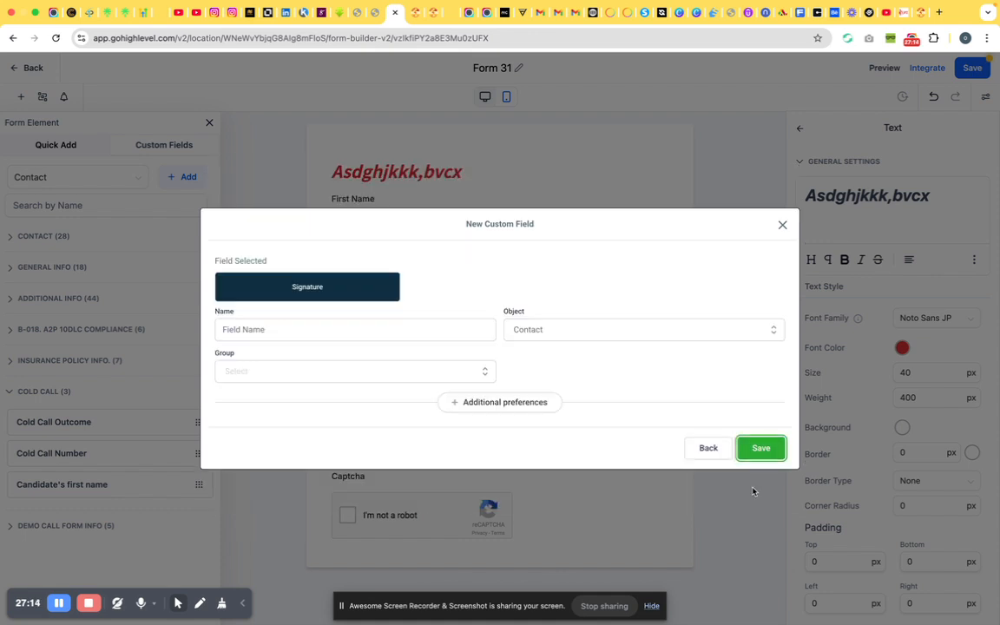
left_click(301, 328)
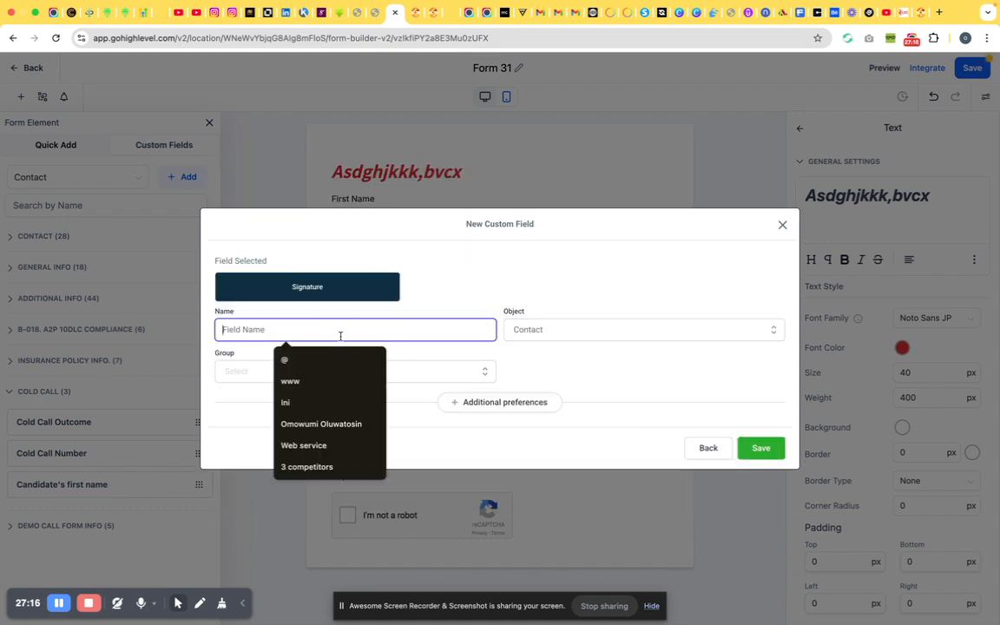
left_click(456, 379)
left_click(456, 380)
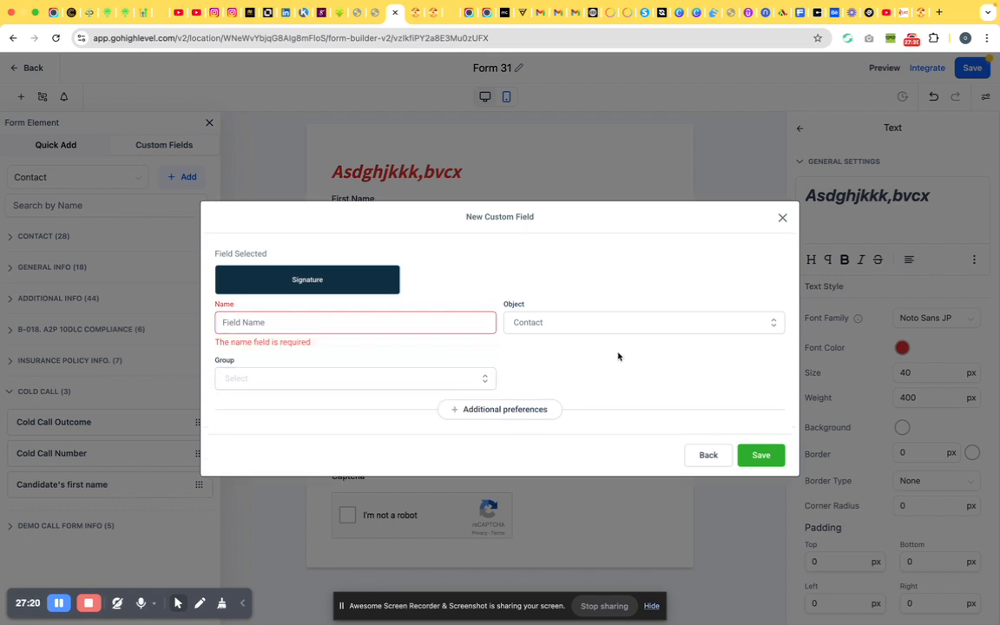
left_click(708, 456)
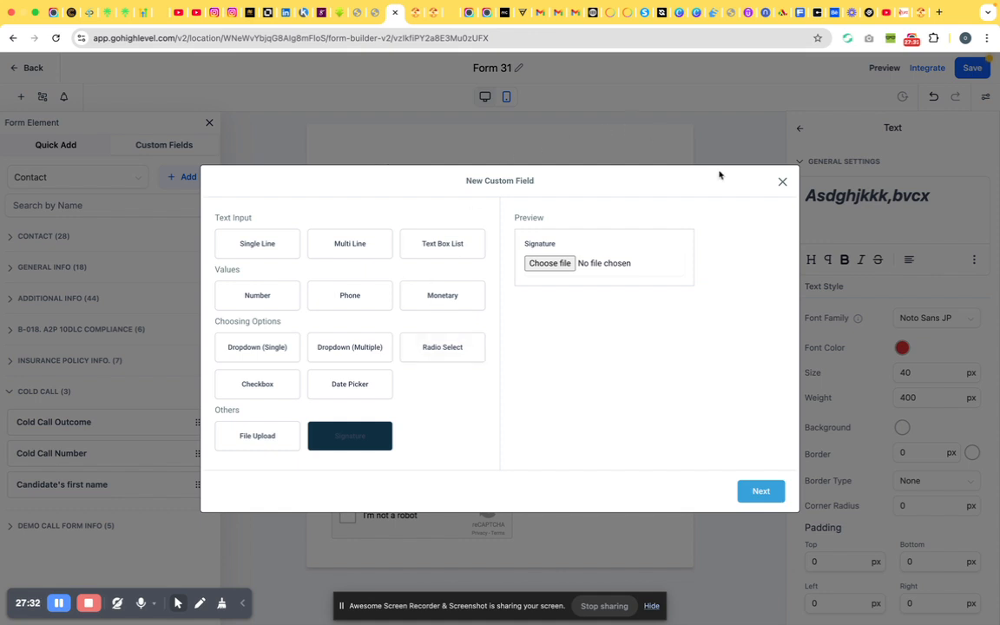
left_click(782, 183)
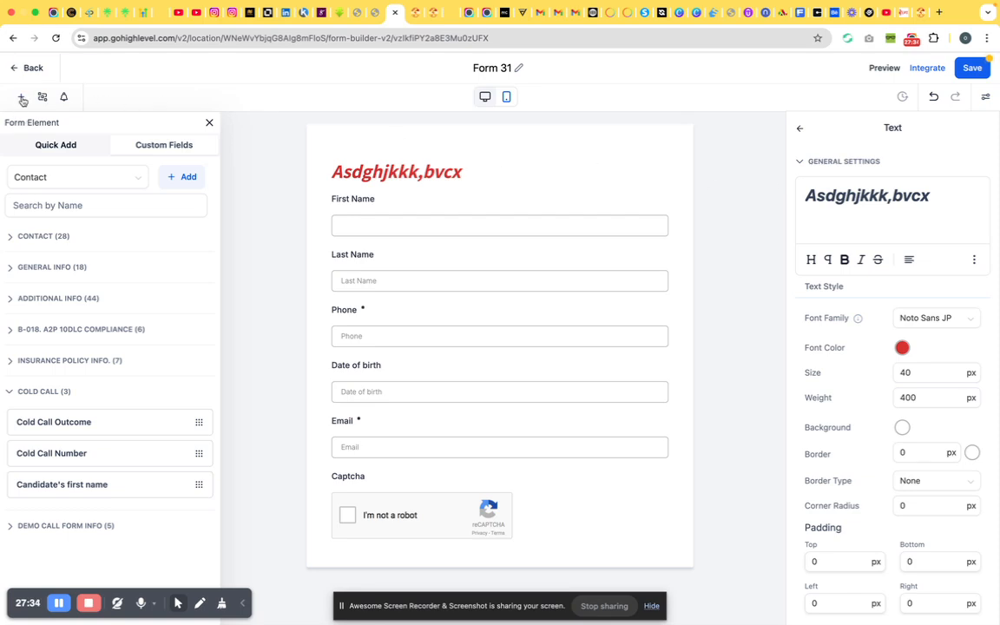
Browse the quick-add form elements down to the Customized and Other Elements sections.
left_click(52, 147)
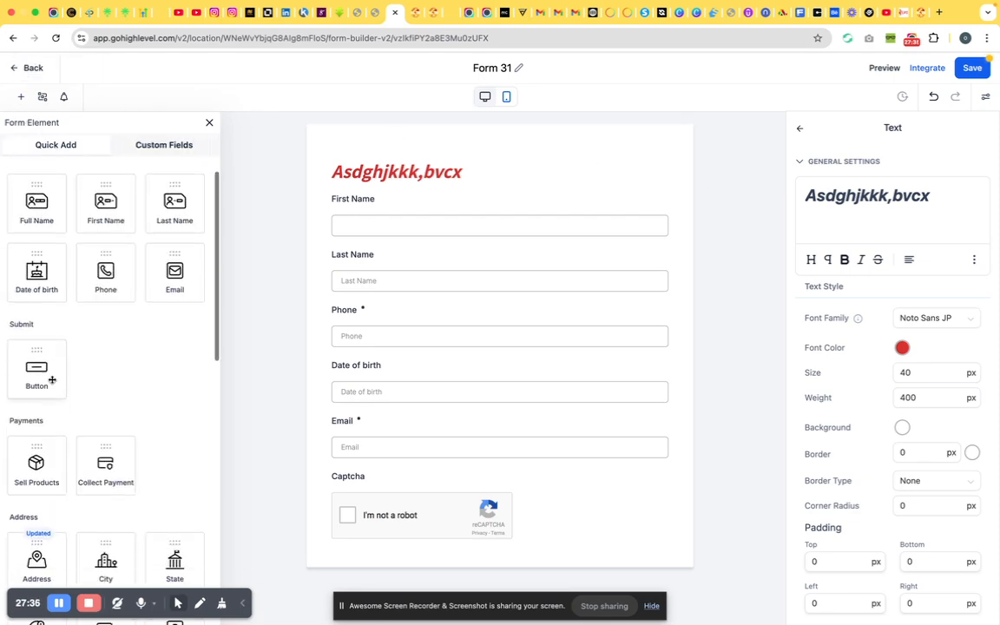
scroll(52, 379, "down", 5)
scroll(52, 380, "down", 5)
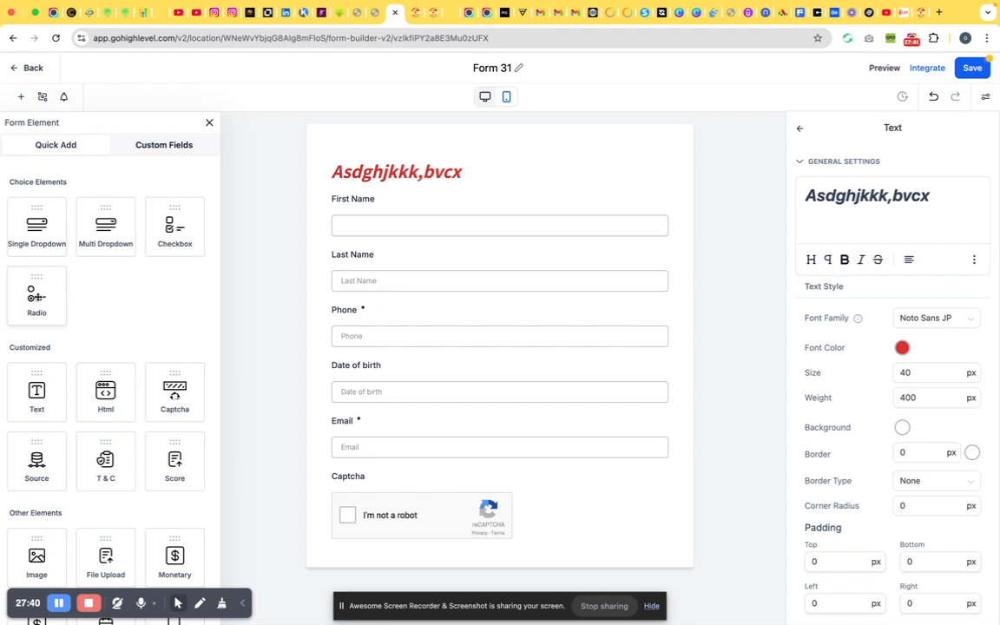
scroll(67, 376, "down", 1)
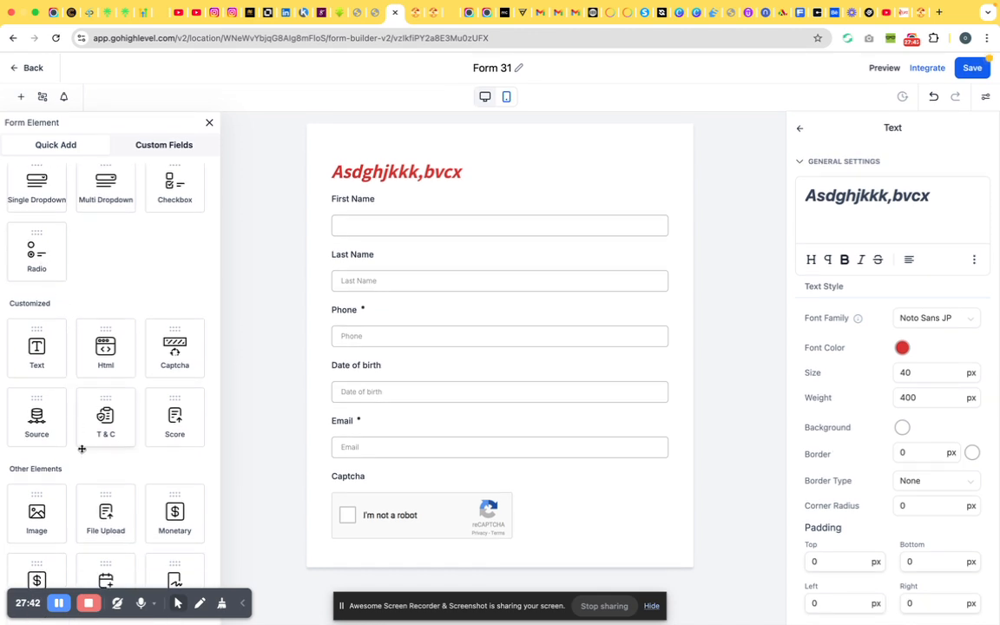